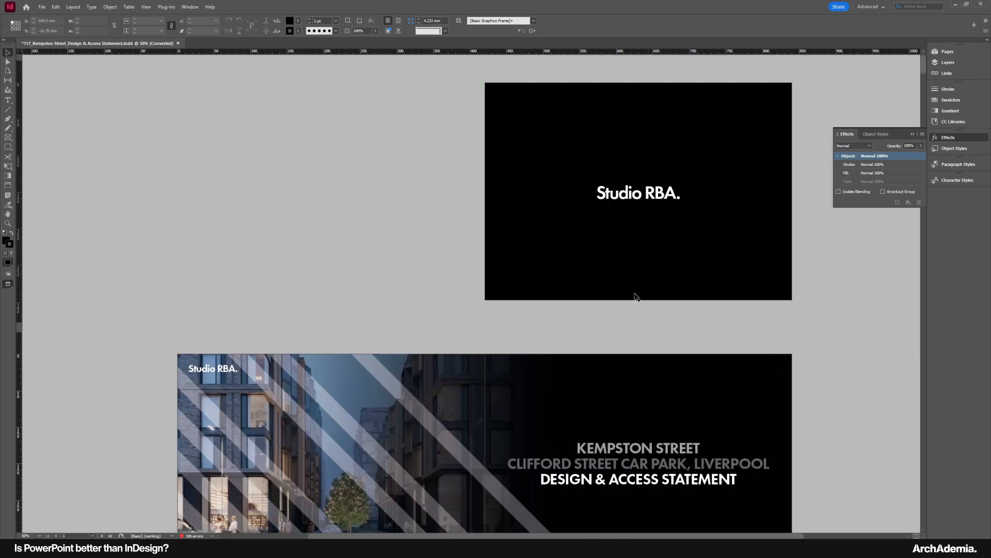
Review the cover and opening spreads of the Kempston Street Design & Access Statement as the layout reference.
scroll(413, 243, down, 10)
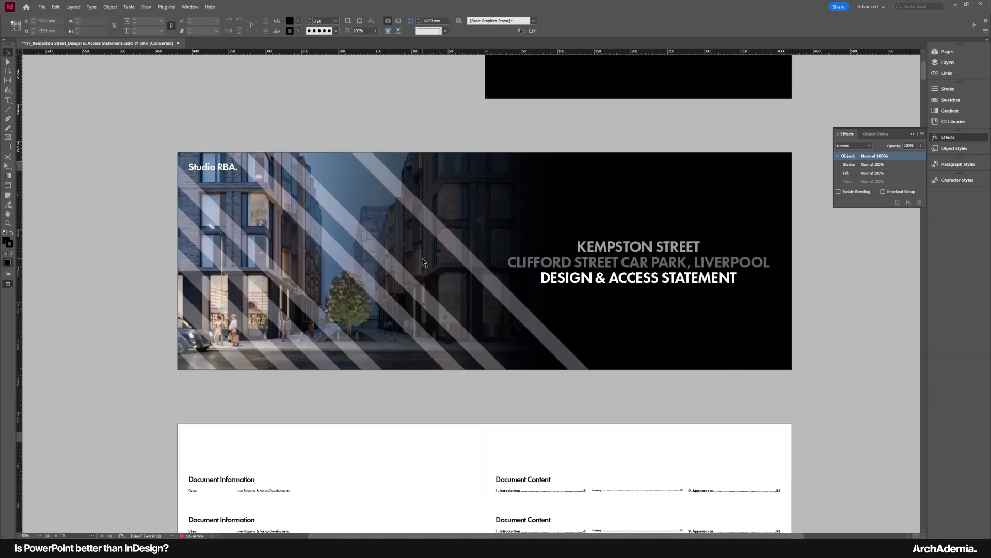
scroll(527, 355, down, 20)
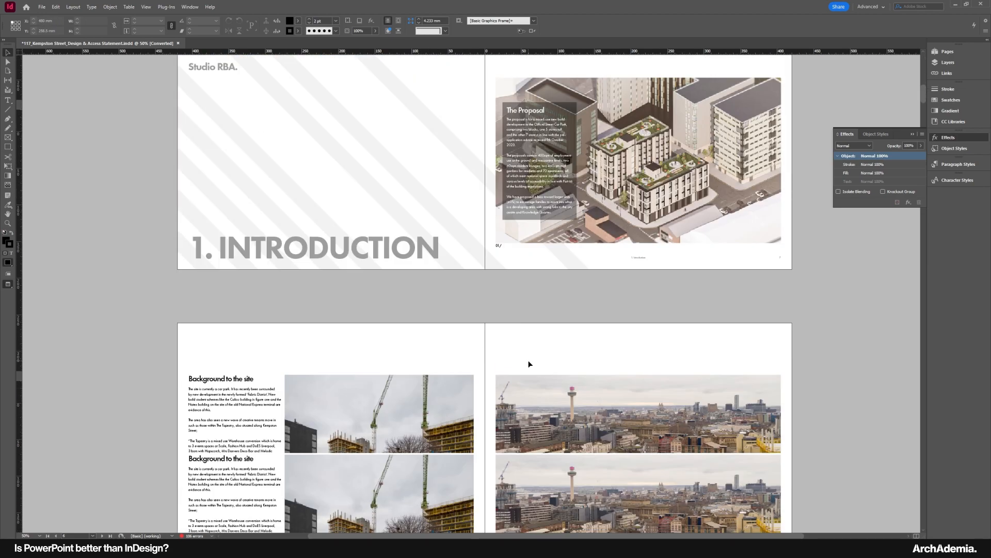
scroll(528, 356, up, 12)
scroll(538, 405, up, 20)
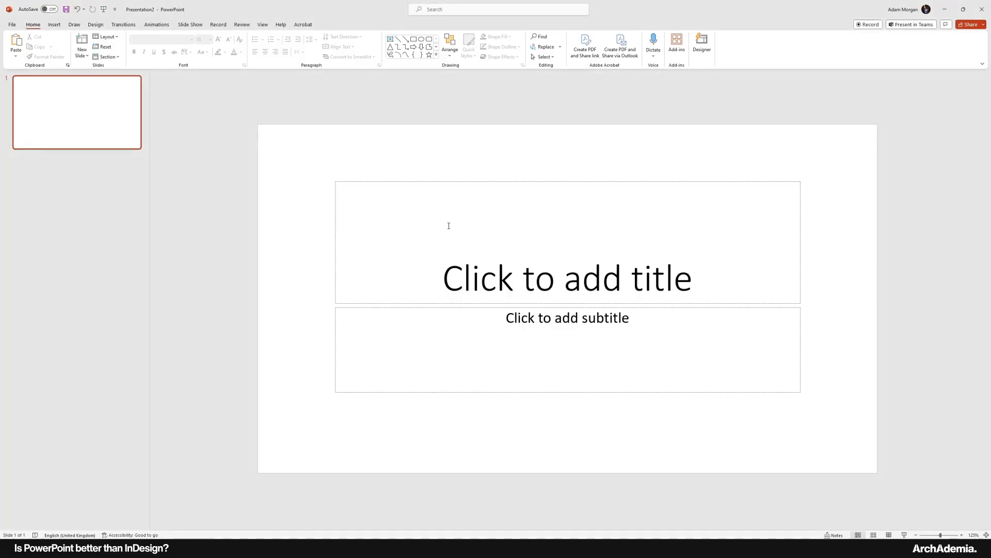
Switch to PowerPoint and apply the first black background variant to the blank title slide, dismissing the design suggestions.
click(98, 26)
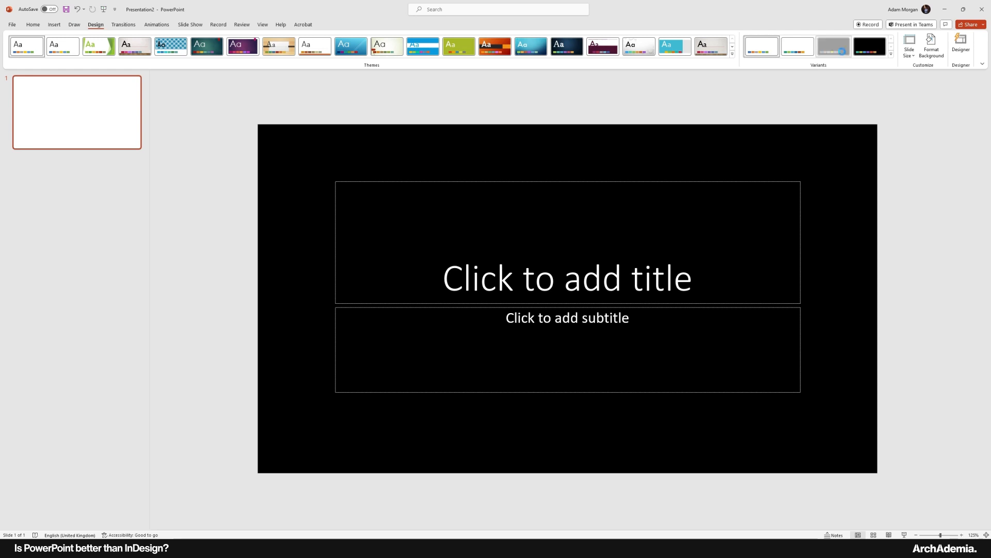
click(836, 50)
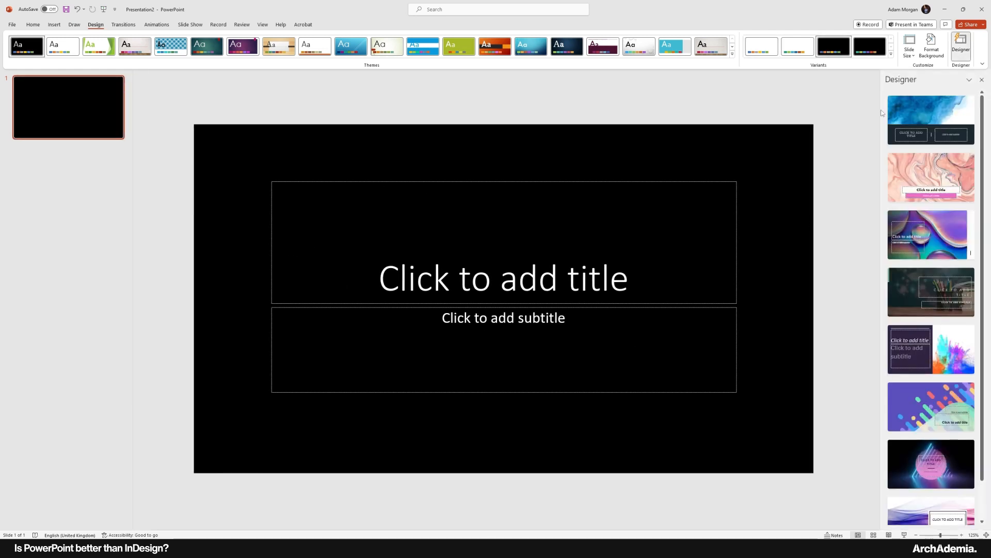
click(982, 79)
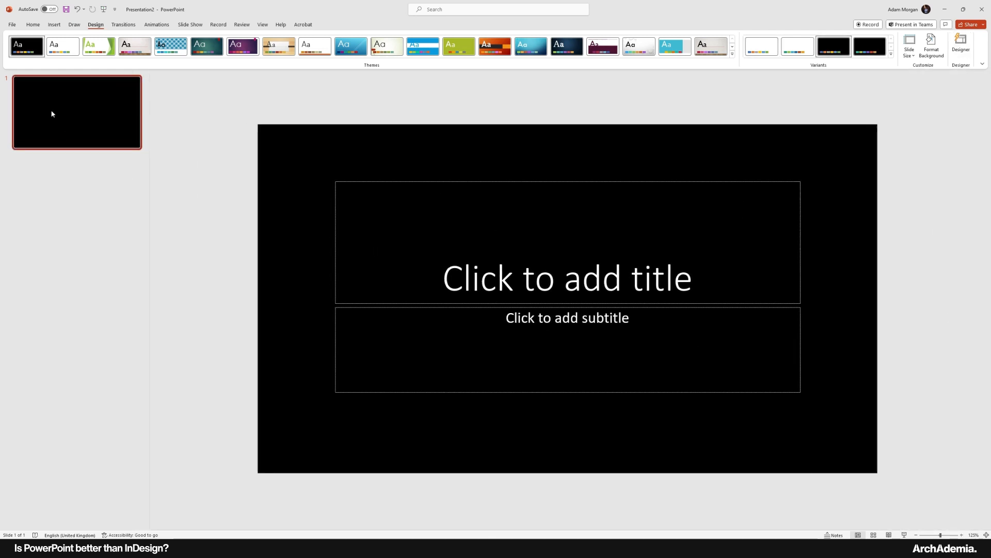
Delete the subtitle placeholder from the title slide.
click(380, 301)
click(347, 316)
click(343, 306)
key(Delete)
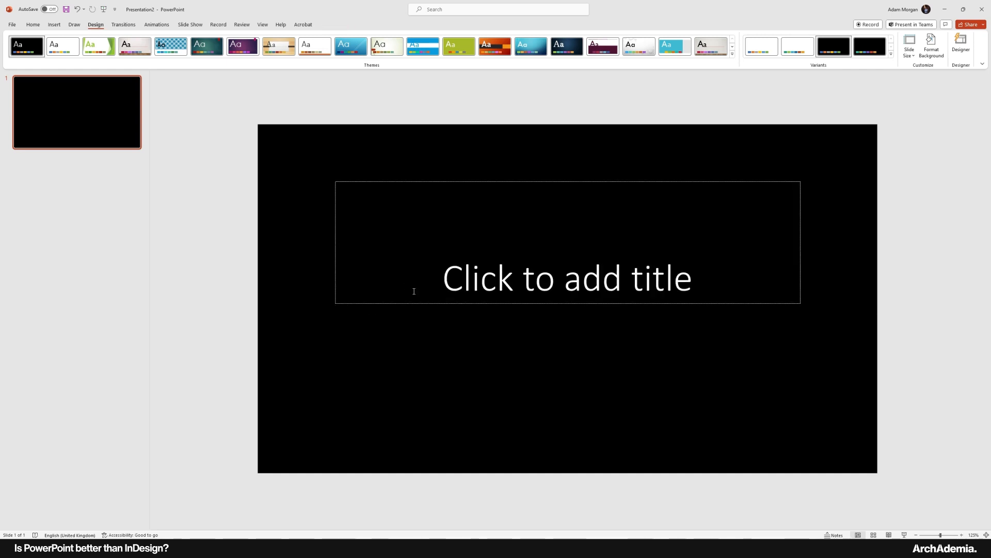
Enter "Studio RBA." as the slide title.
click(414, 291)
text(Studo)
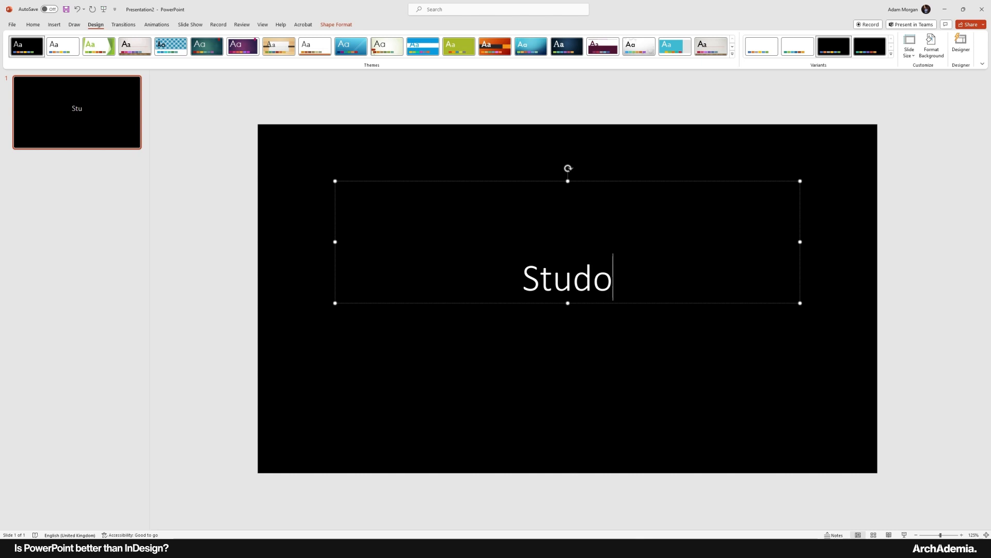
key(BackSpace)
text(io RBA.)
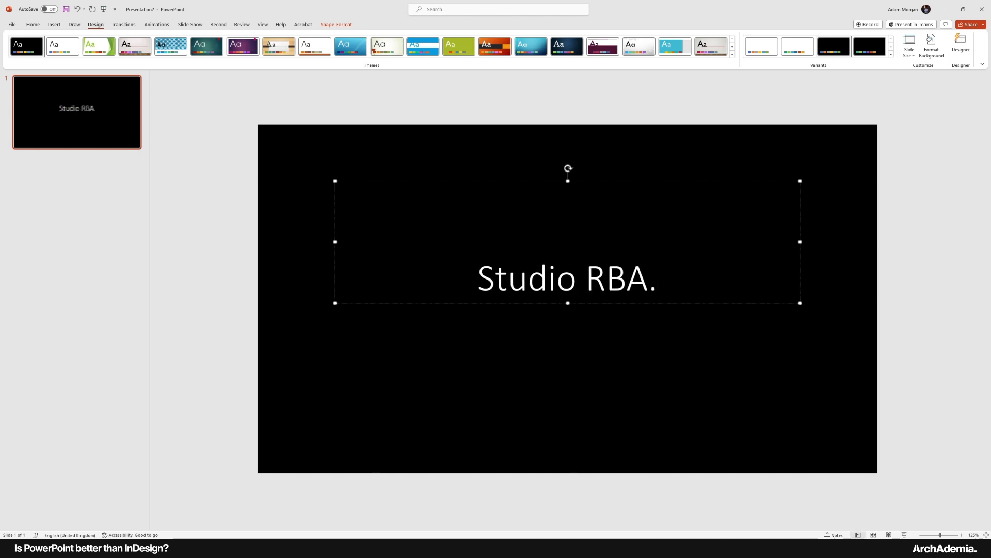
Set all of the title text in the Futura LT Pro Book font and make it bold.
key(ctrl+a)
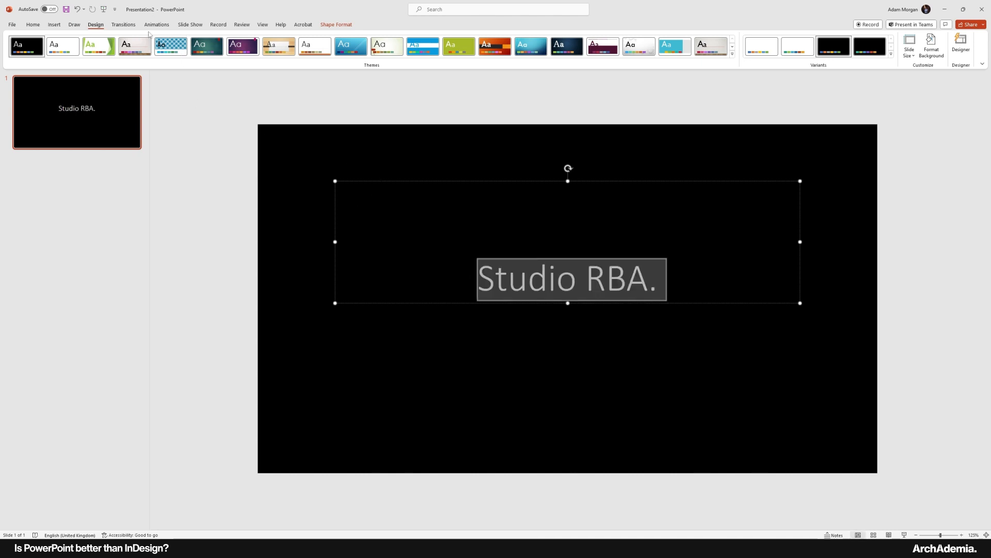
click(35, 25)
click(189, 40)
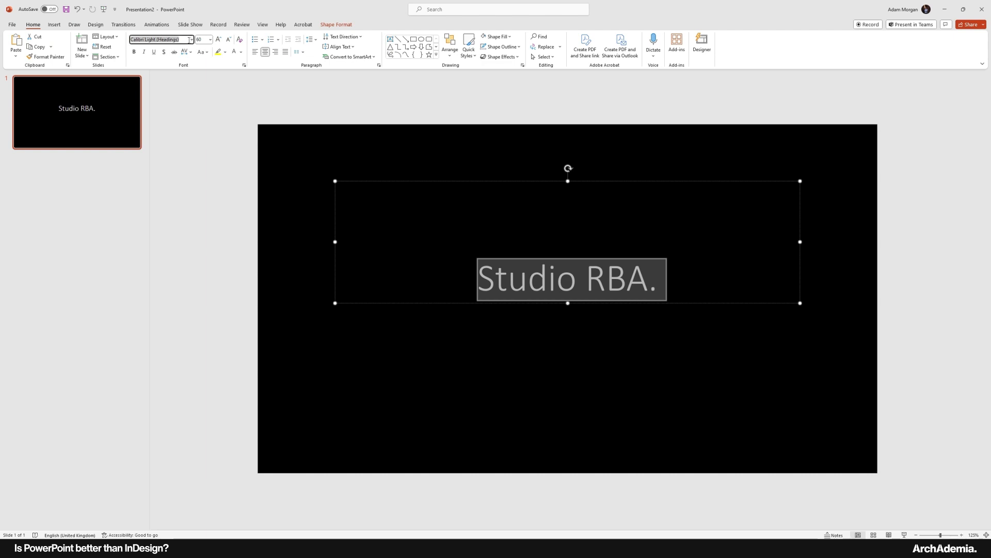
click(191, 40)
scroll(189, 222, down, 15)
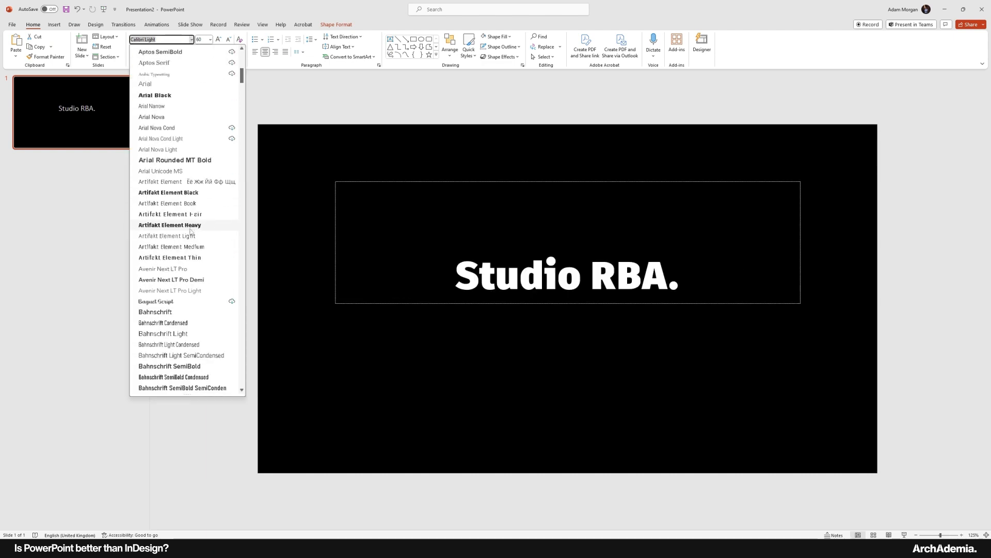
scroll(190, 229, down, 20)
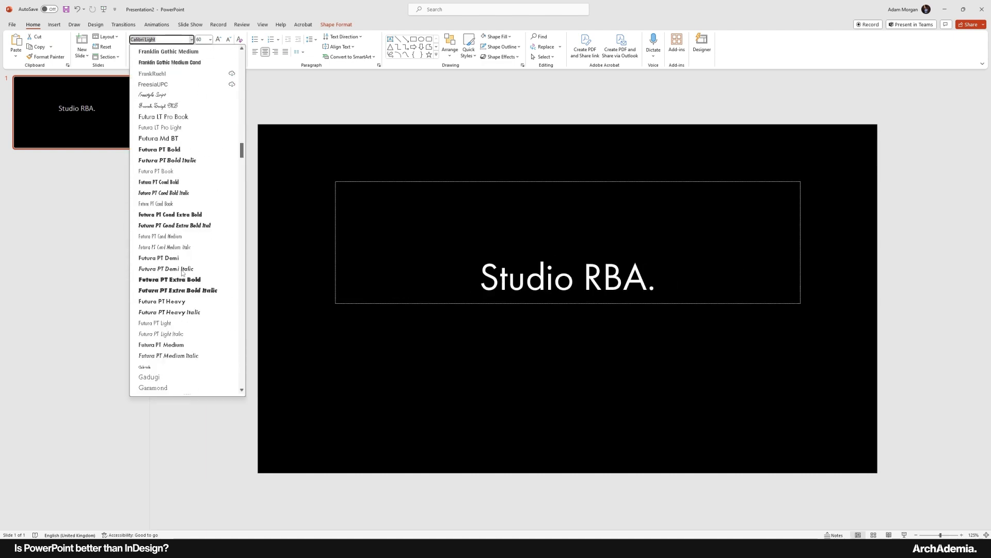
scroll(178, 189, up, 2)
click(177, 181)
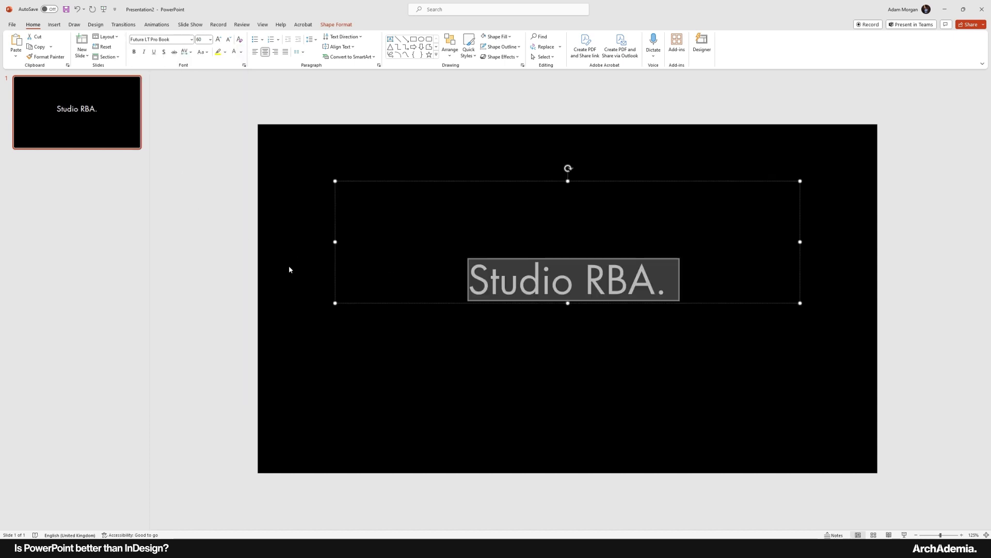
click(134, 51)
click(489, 321)
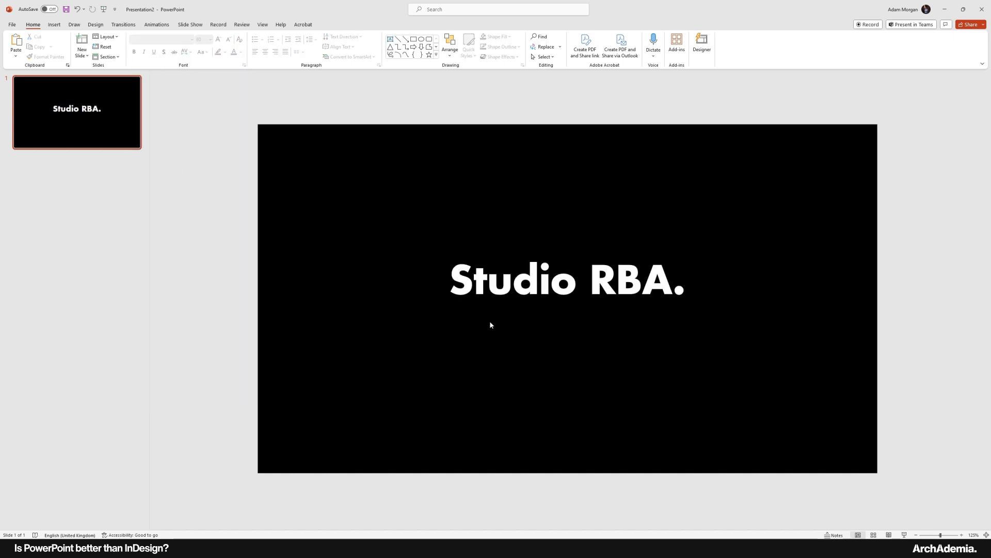
Switch to InDesign to compare the black Studio RBA. title page, and return to the PowerPoint slide.
click(499, 304)
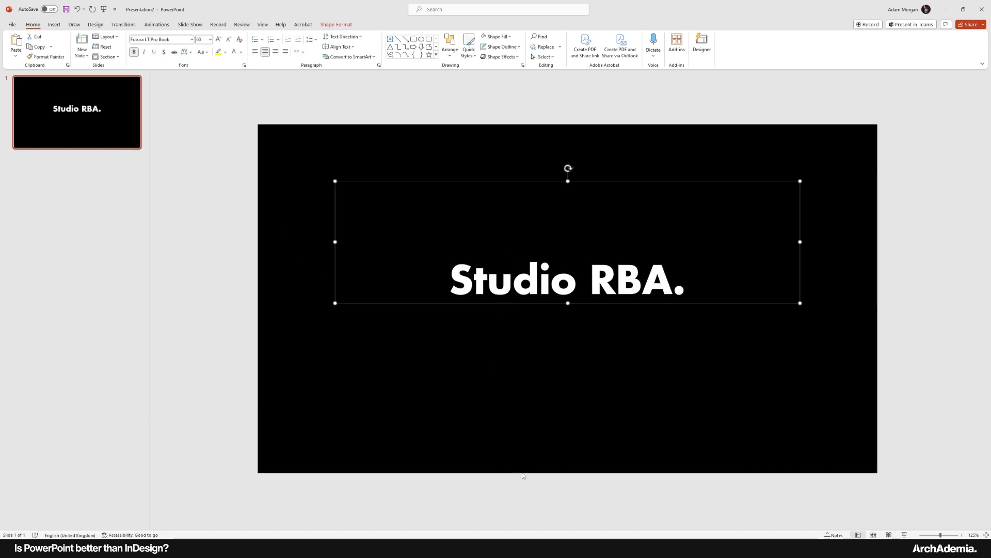
click(565, 548)
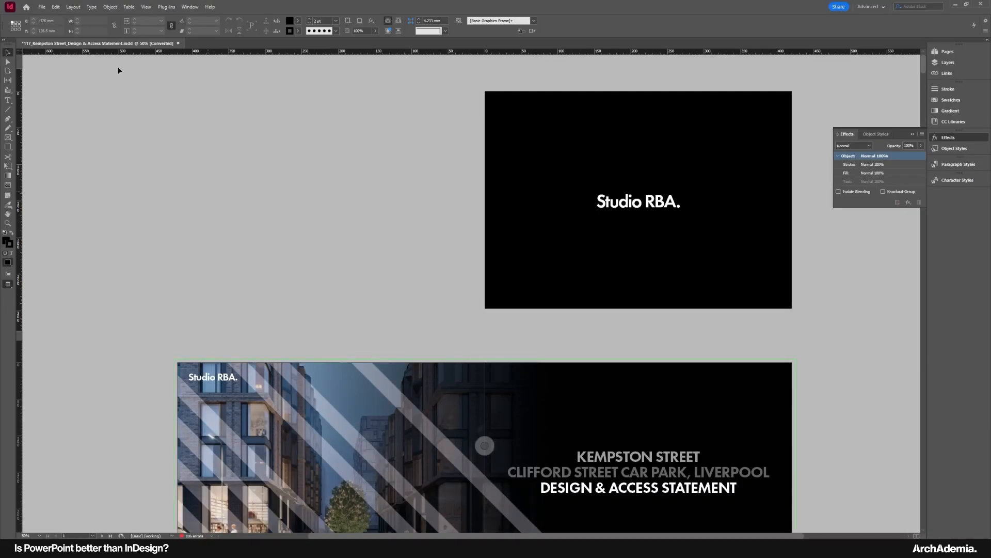
click(59, 7)
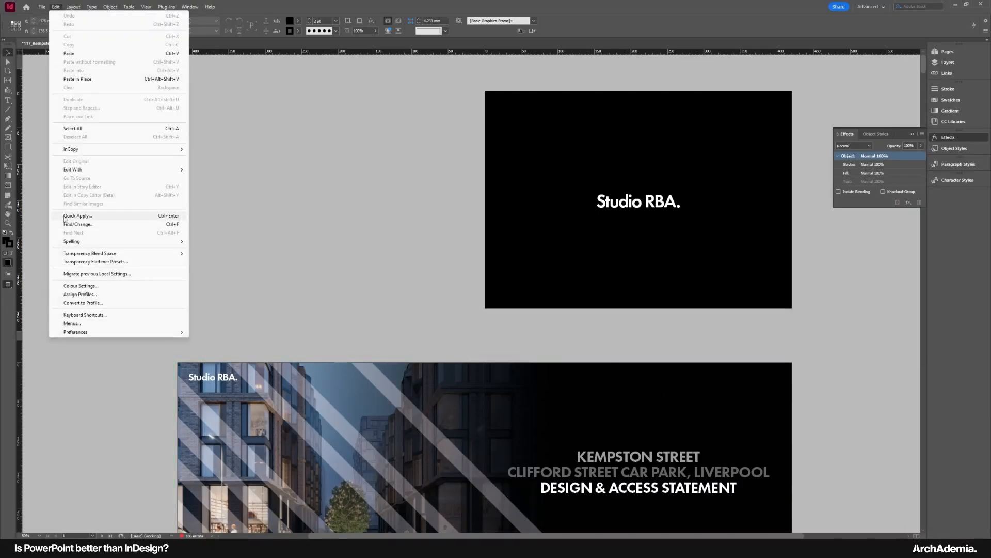
click(373, 226)
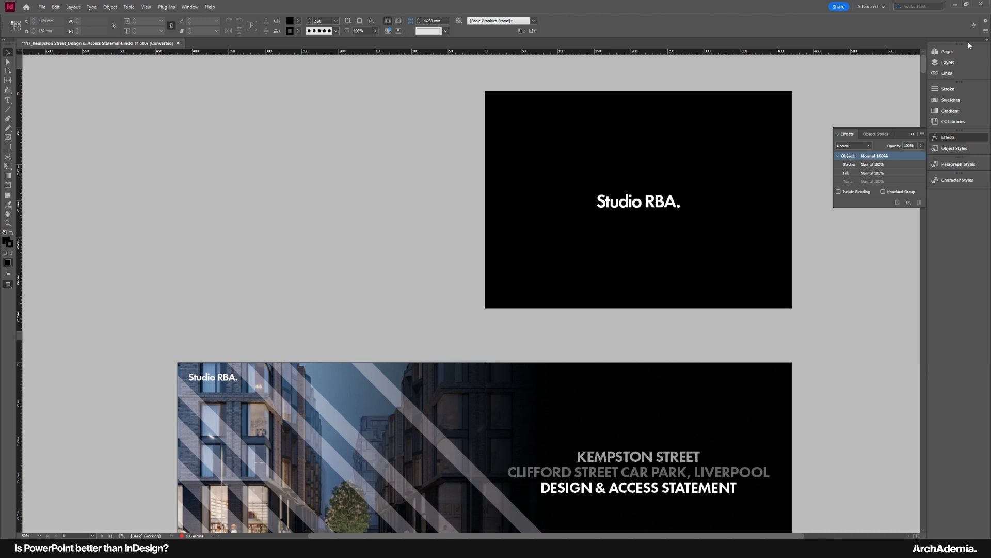
click(956, 5)
click(413, 124)
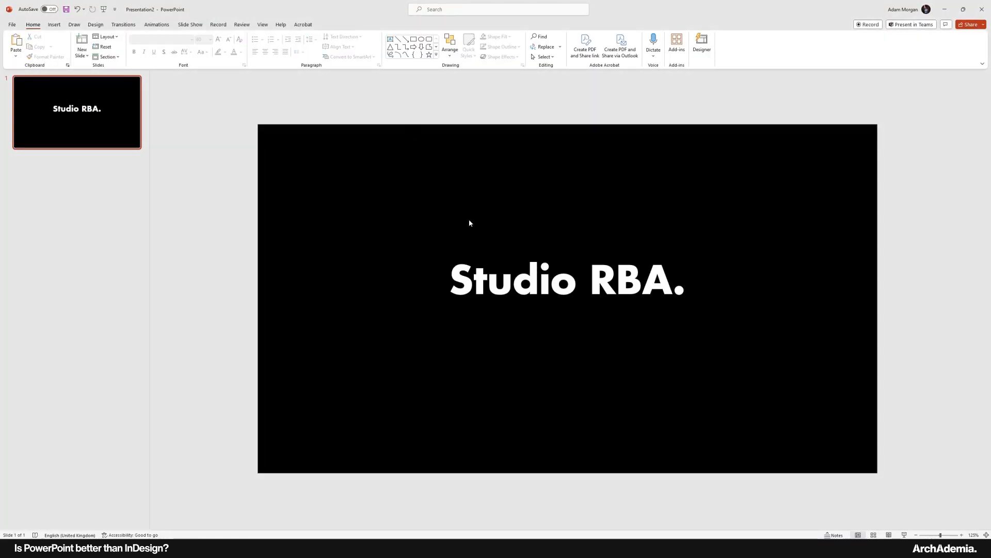
Move the title box down towards the slide's centre and align its text vertically to the middle.
click(476, 260)
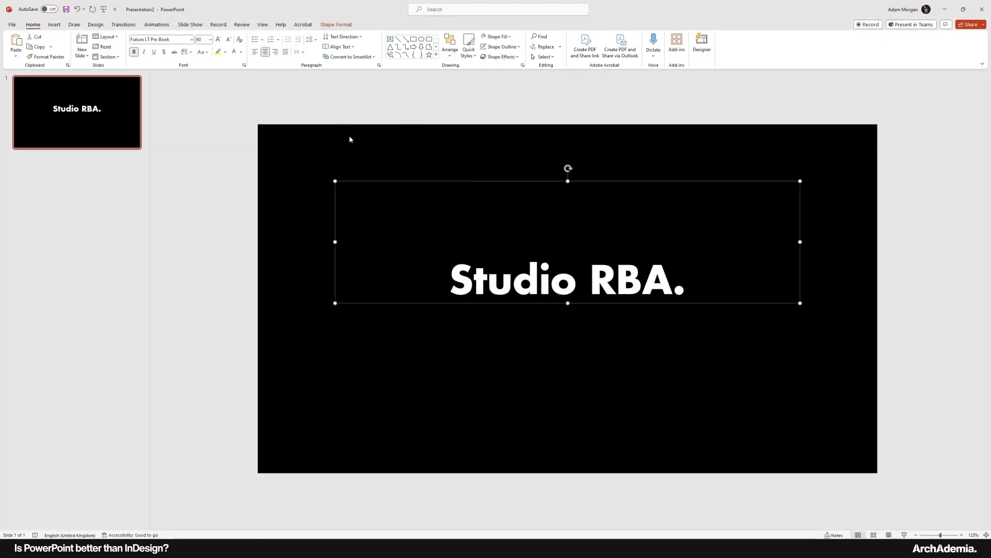
click(352, 47)
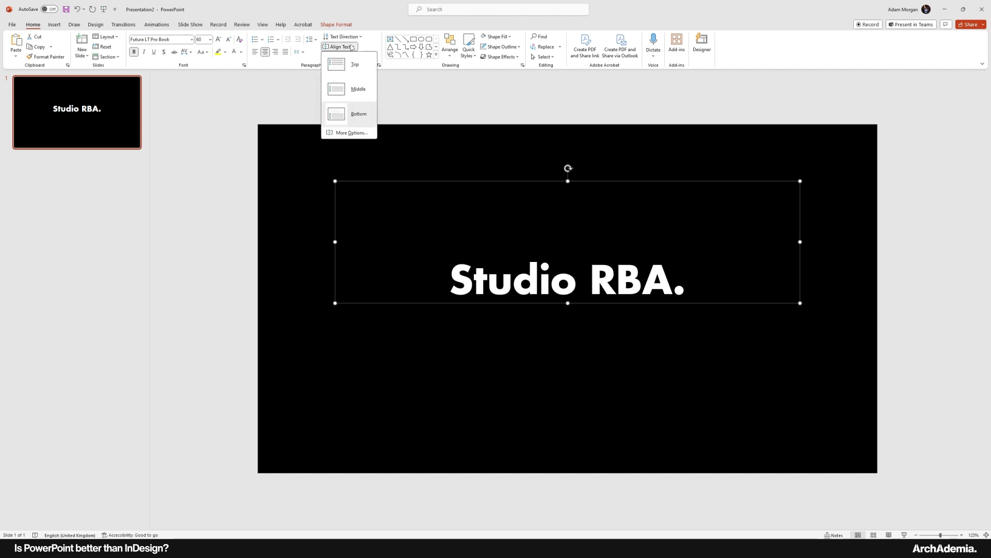
click(426, 106)
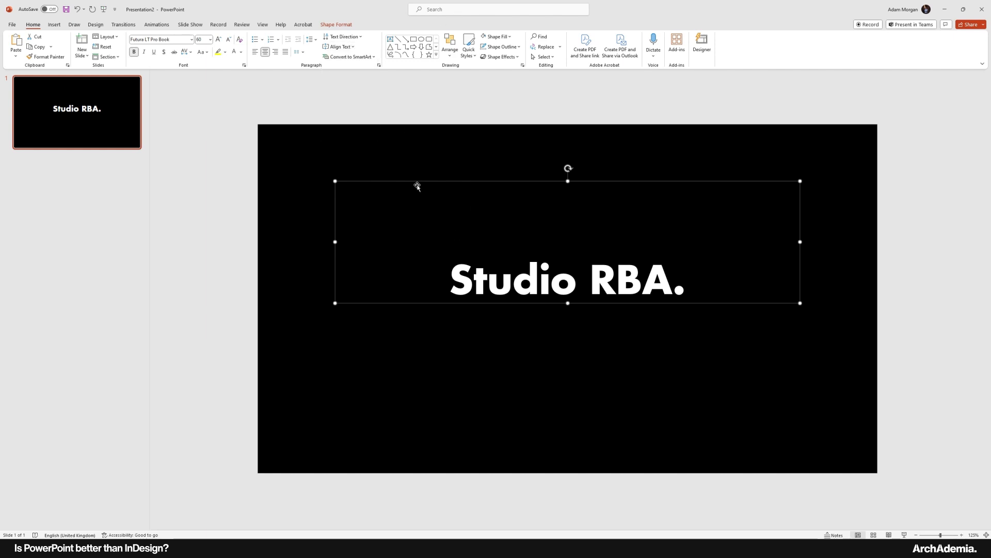
drag(416, 183, 413, 239)
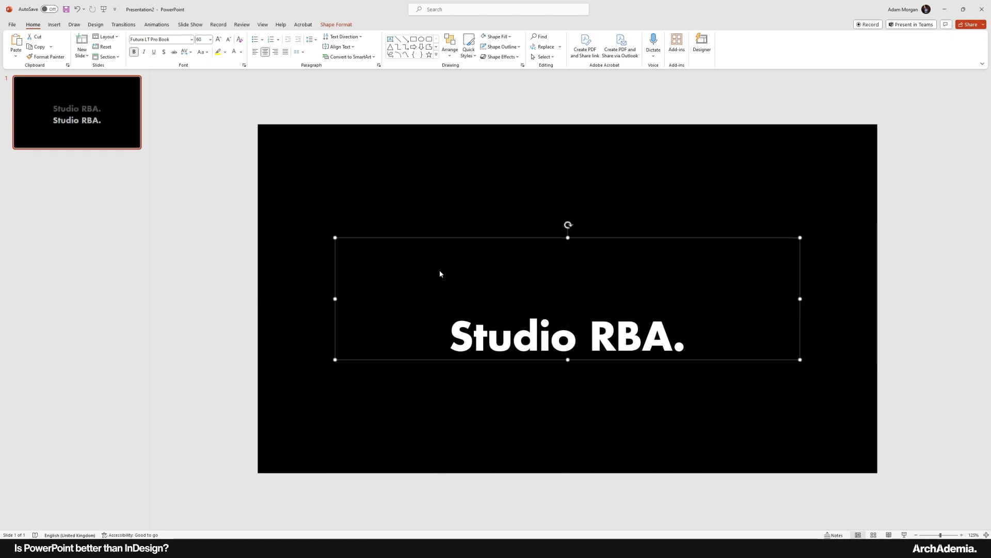
click(342, 47)
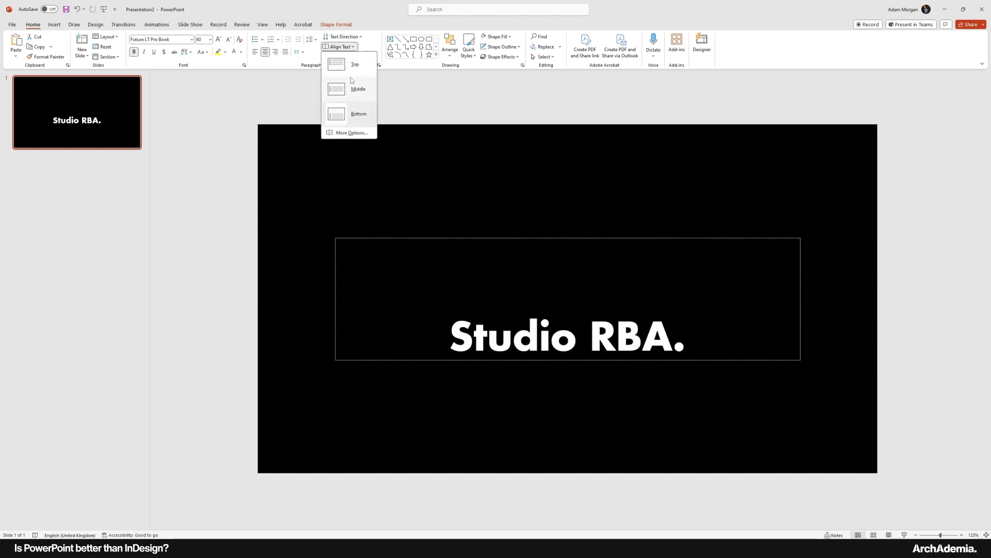
click(356, 90)
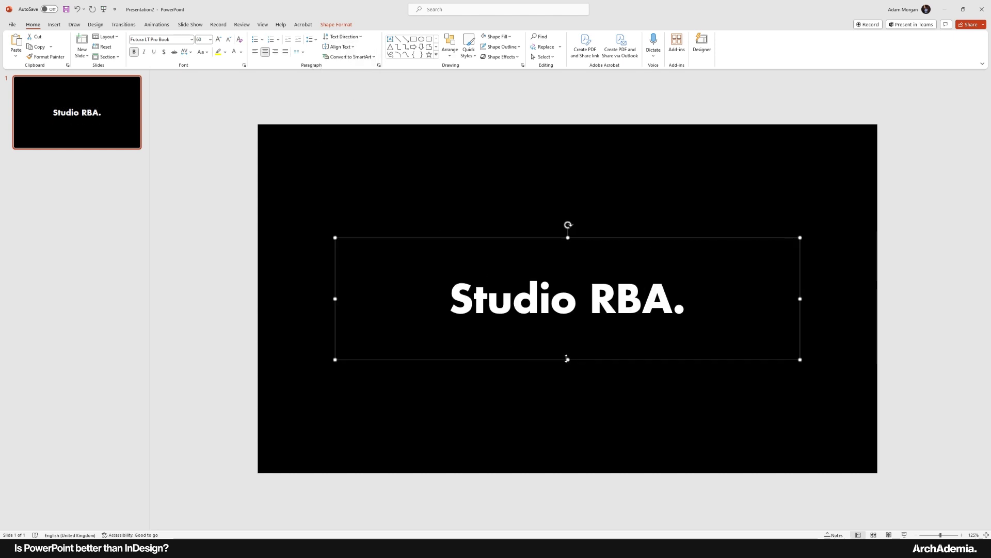
Reduce the title box to about half its height, widen it slightly and centre it on the slide.
drag(567, 358, 544, 298)
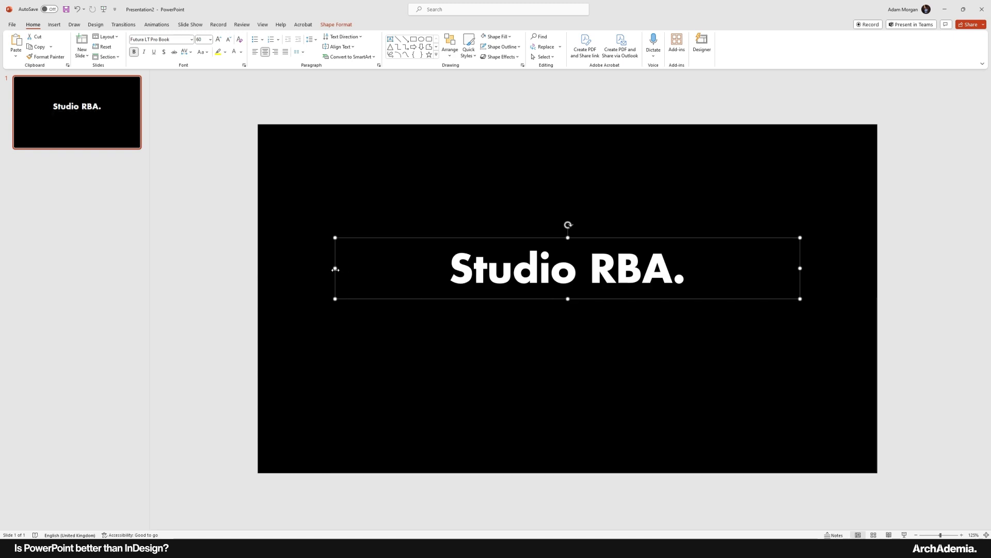
drag(335, 268, 295, 268)
drag(642, 305, 659, 328)
Set the font size of the Studio RBA. title to 32.
triple_click(622, 295)
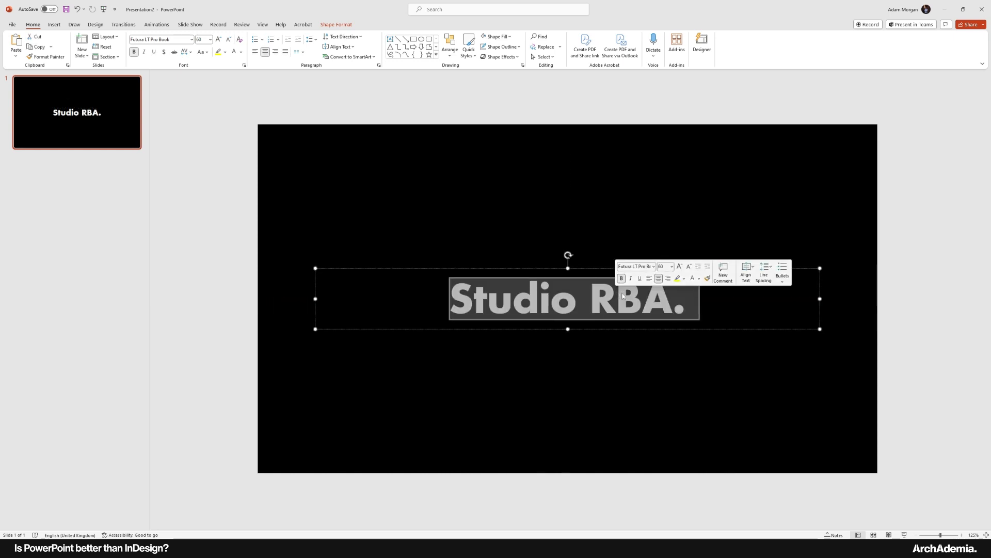
click(210, 39)
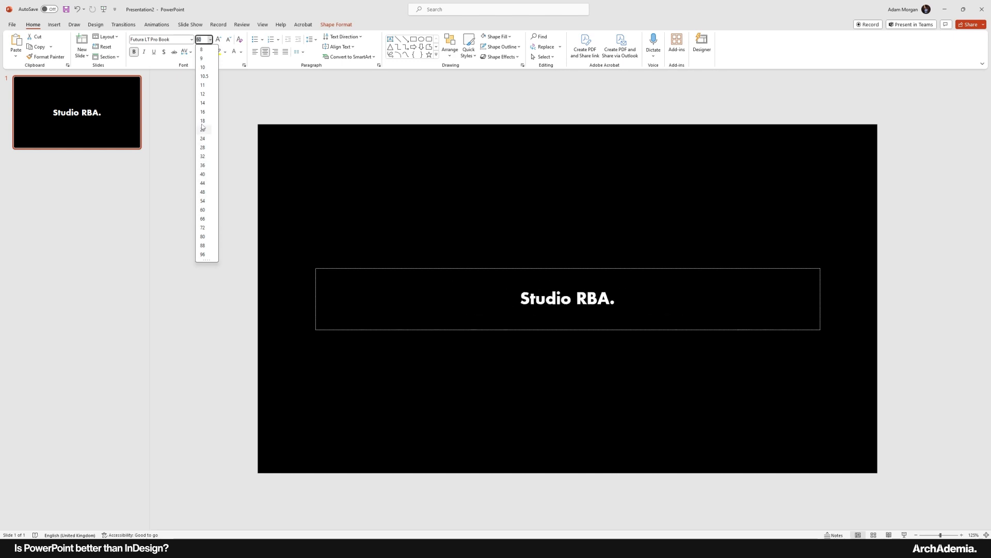
click(203, 155)
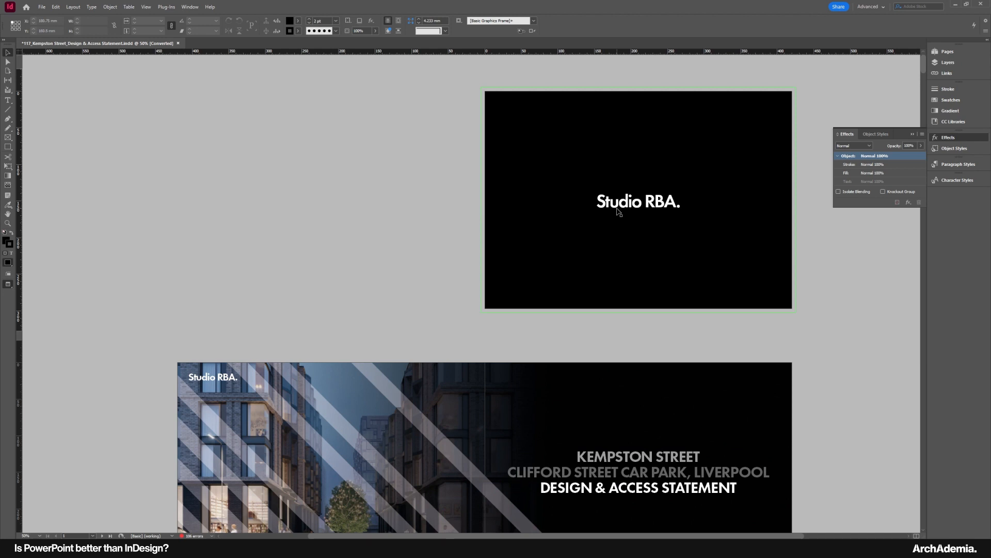
Check the font size of the Studio RBA. title in the InDesign document, and return to the PowerPoint slide with nothing selected.
click(624, 209)
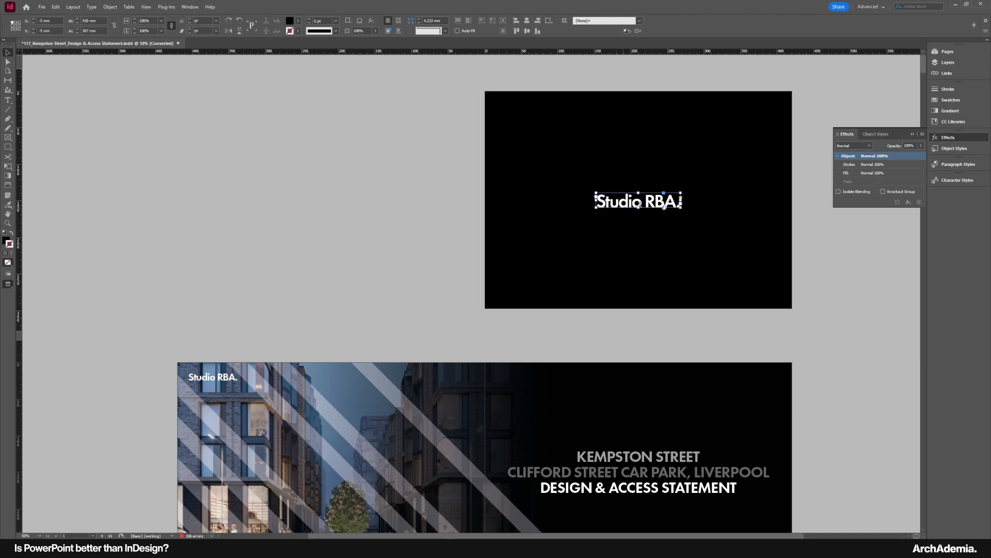
double_click(640, 203)
key(ctrl+a)
click(121, 21)
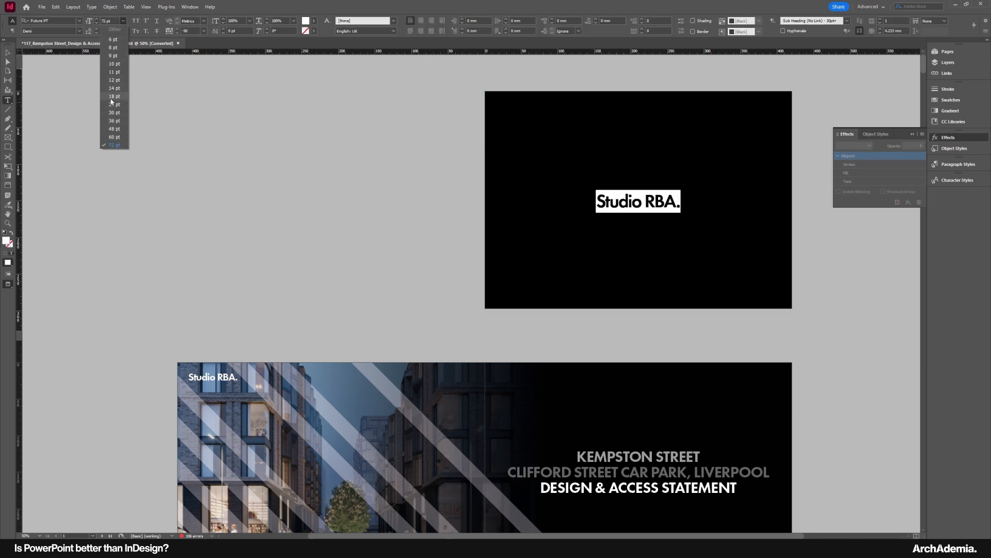
click(8, 52)
click(301, 204)
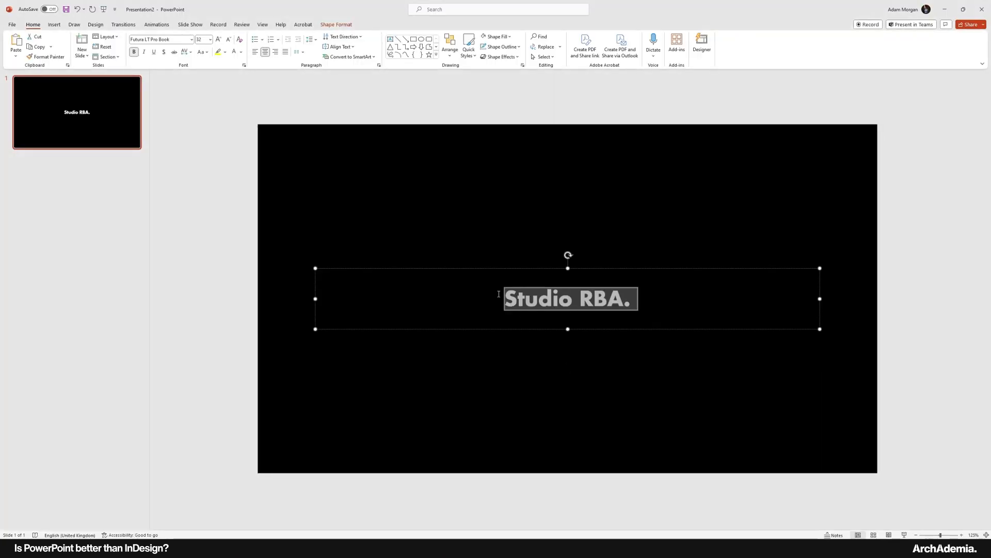
click(538, 302)
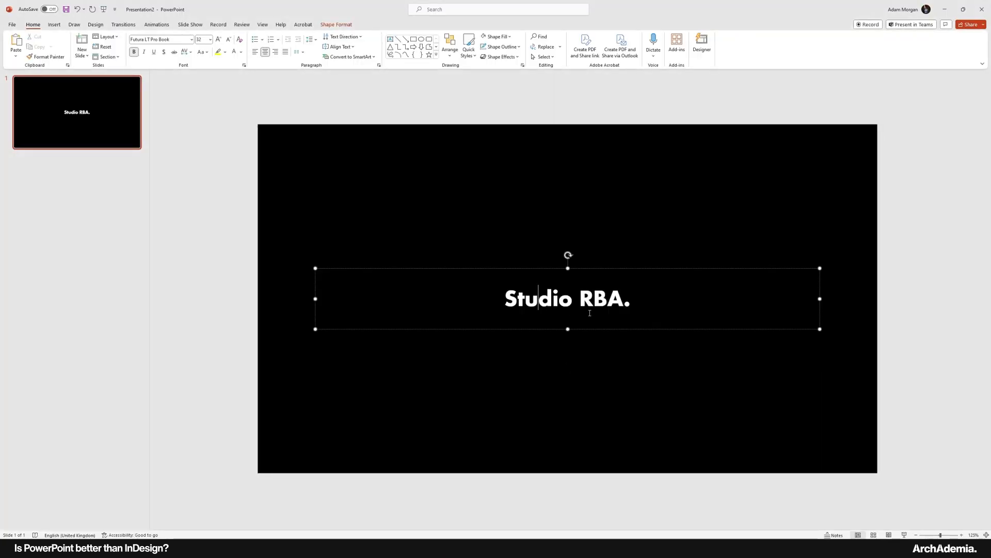
click(895, 371)
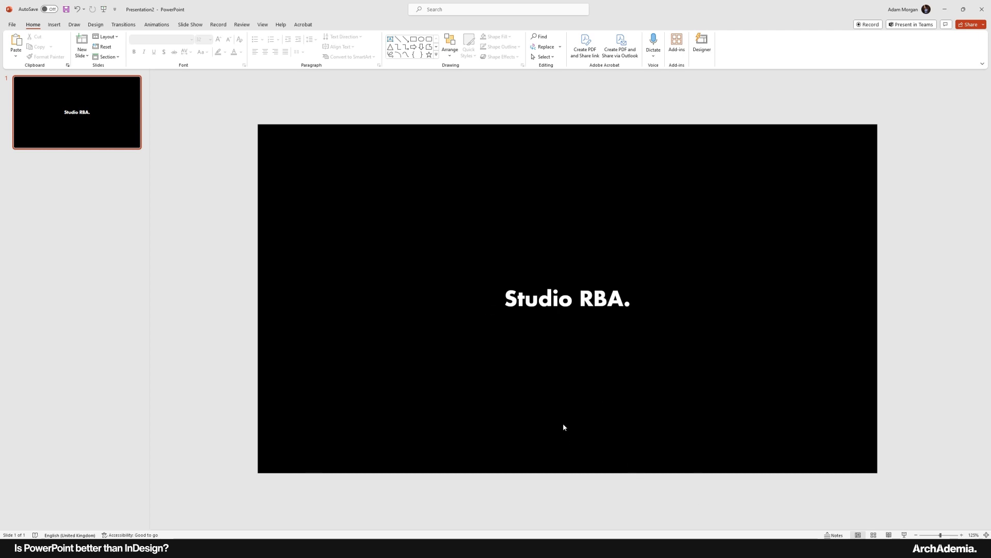
Add a second slide after the title slide and delete its title and content placeholders.
right_click(125, 127)
key(Escape)
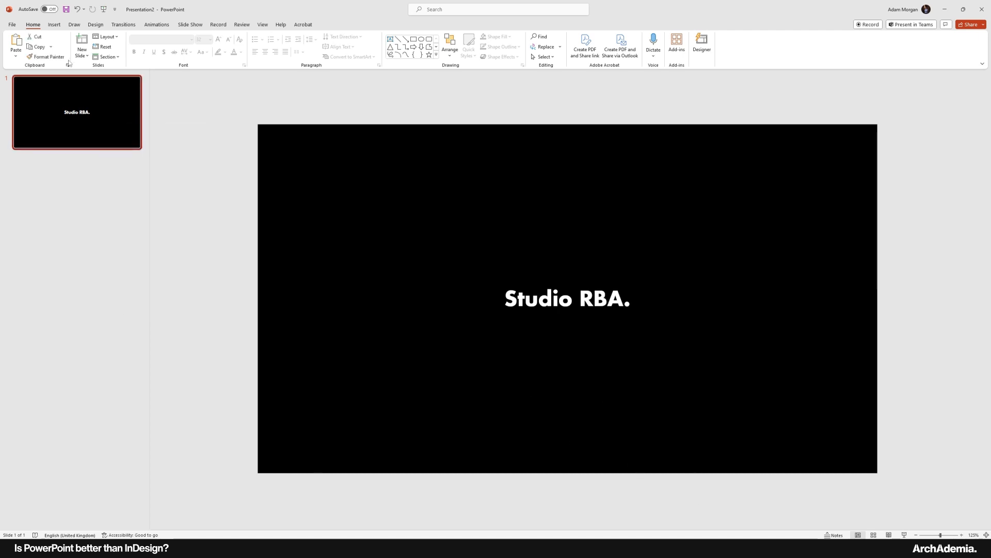
click(54, 25)
click(15, 52)
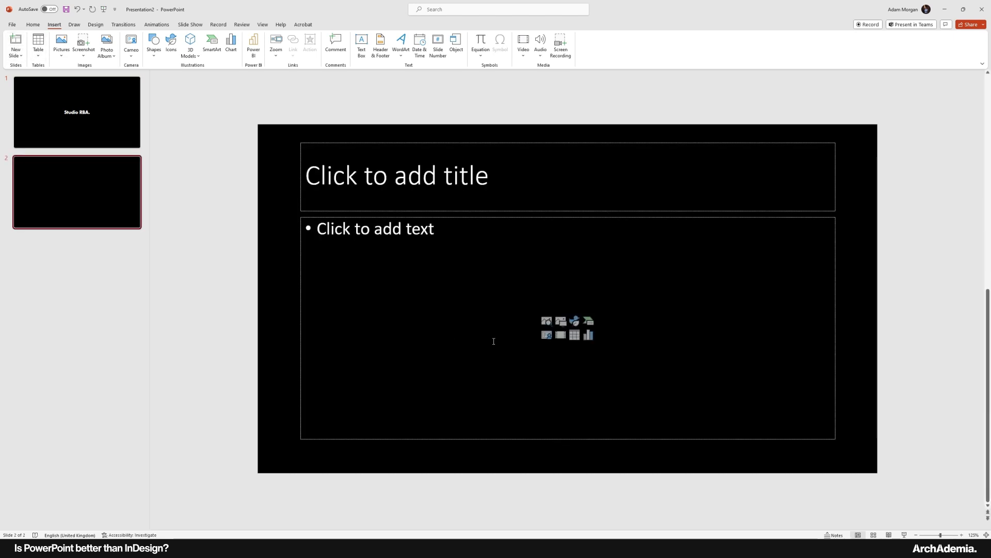
drag(290, 92, 846, 463)
key(Delete)
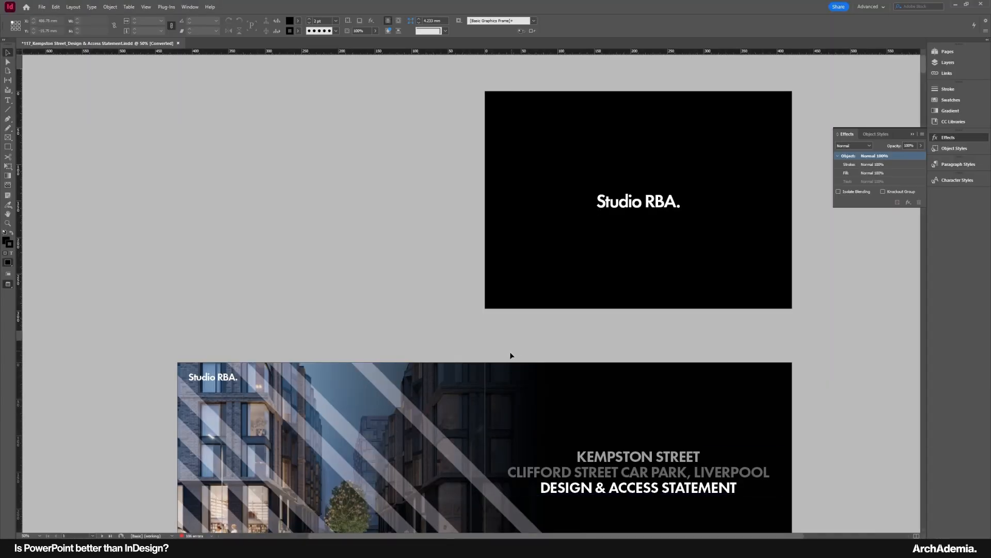
Examine the image, diagonal stripes and dark fade of the Kempston Street cover spread in the InDesign document.
scroll(510, 352, down, 5)
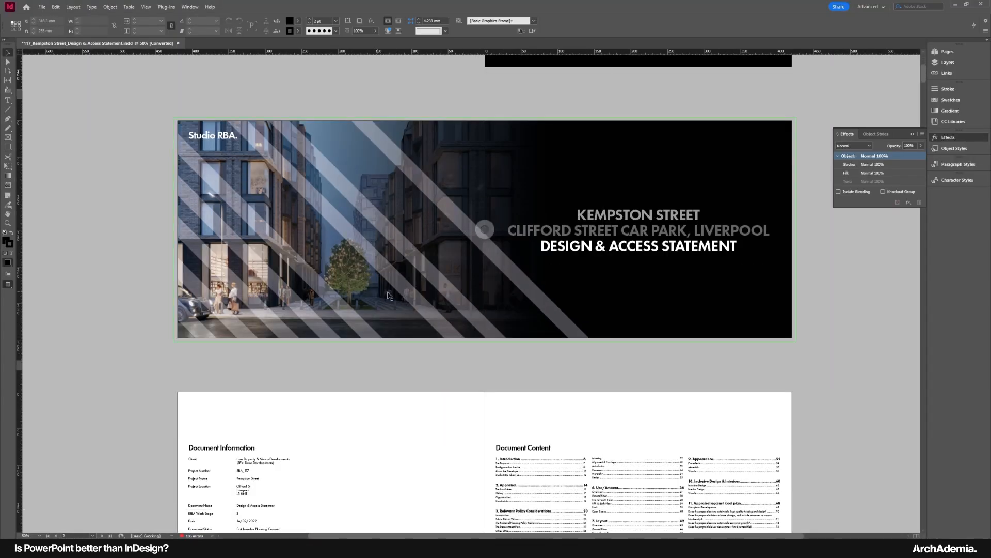
scroll(446, 273, up, 2)
click(555, 265)
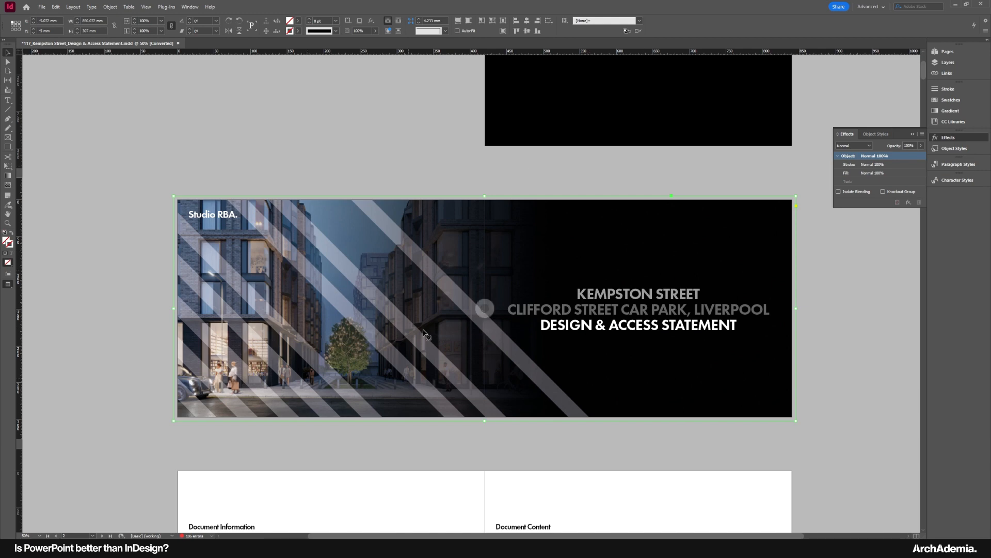
click(529, 443)
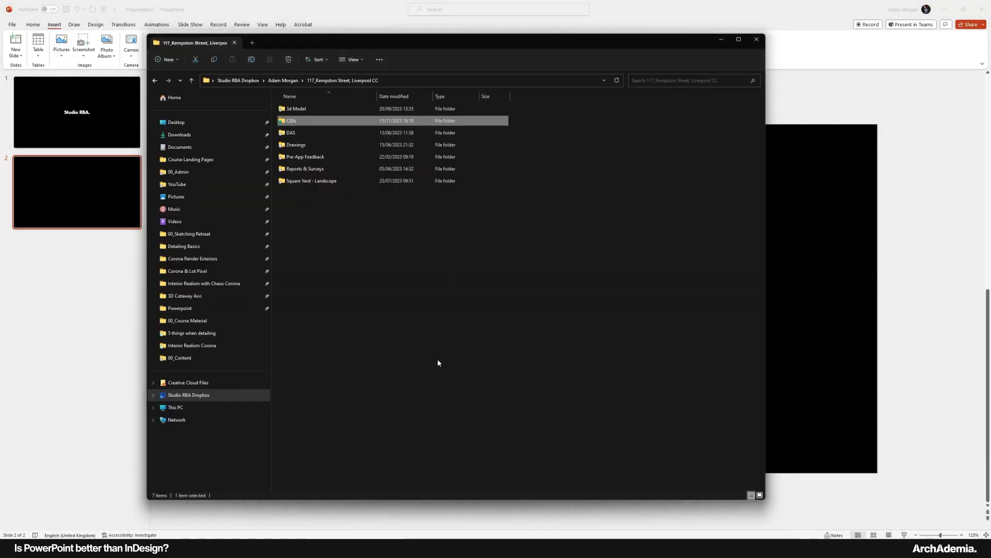
Insert the street view render from the CGIs folder onto the PowerPoint's second slide and apply the full-slide Designer layout.
double_click(309, 120)
drag(361, 43, 163, 37)
drag(277, 114, 671, 272)
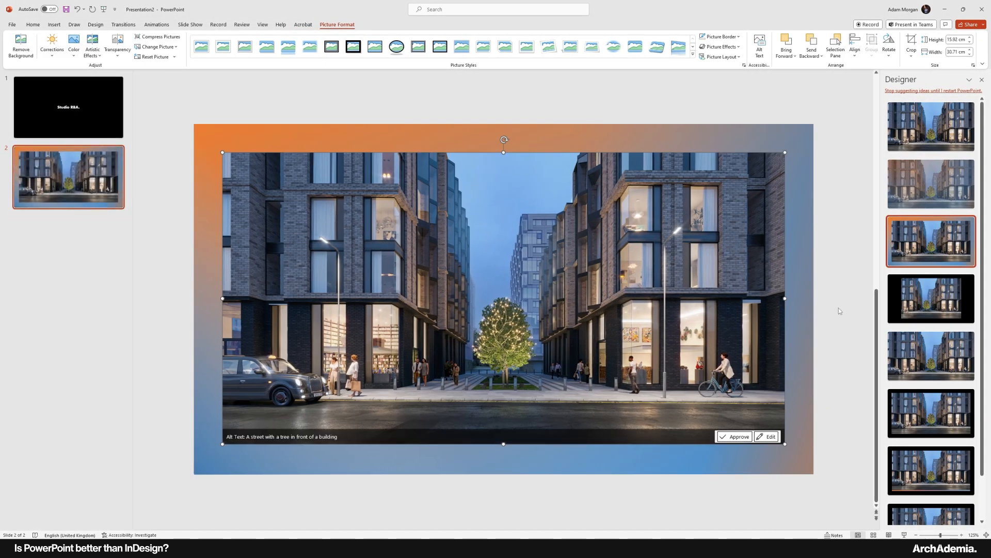
click(905, 136)
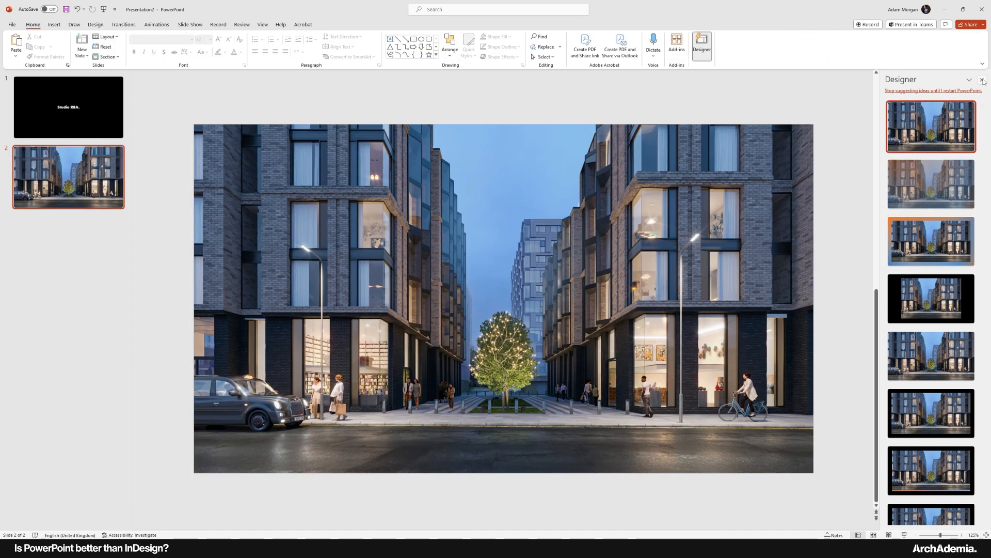
click(908, 92)
Set the street picture's transparency to 30%.
click(787, 228)
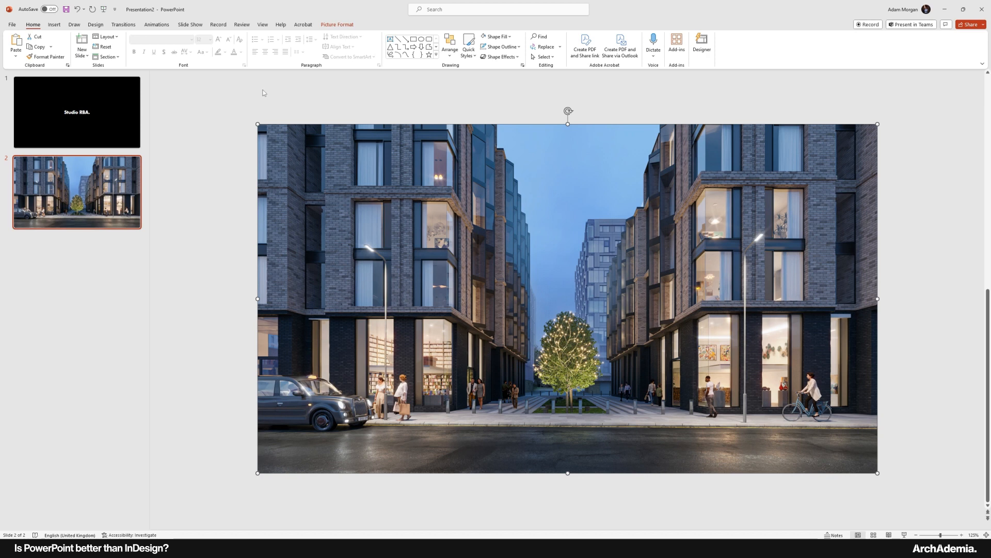
click(333, 26)
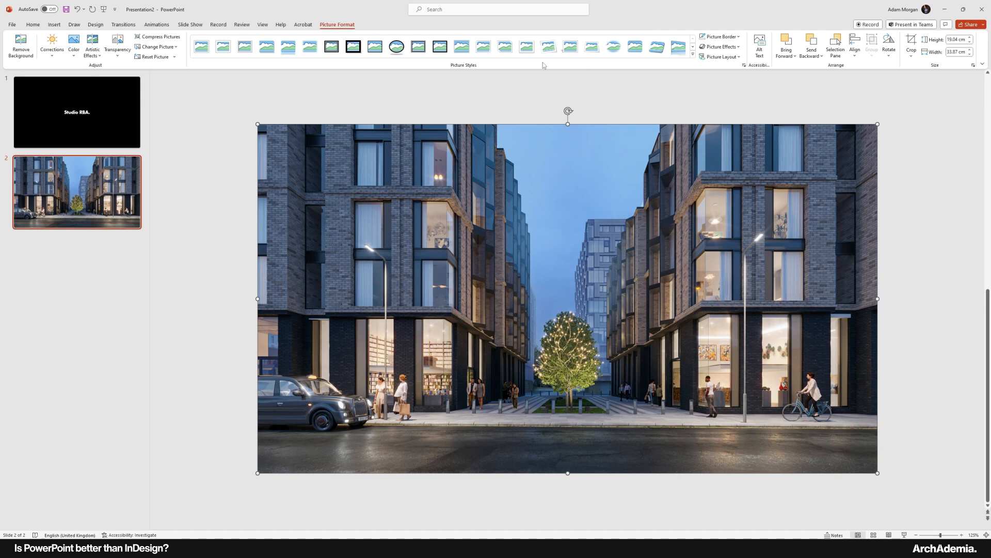
click(744, 66)
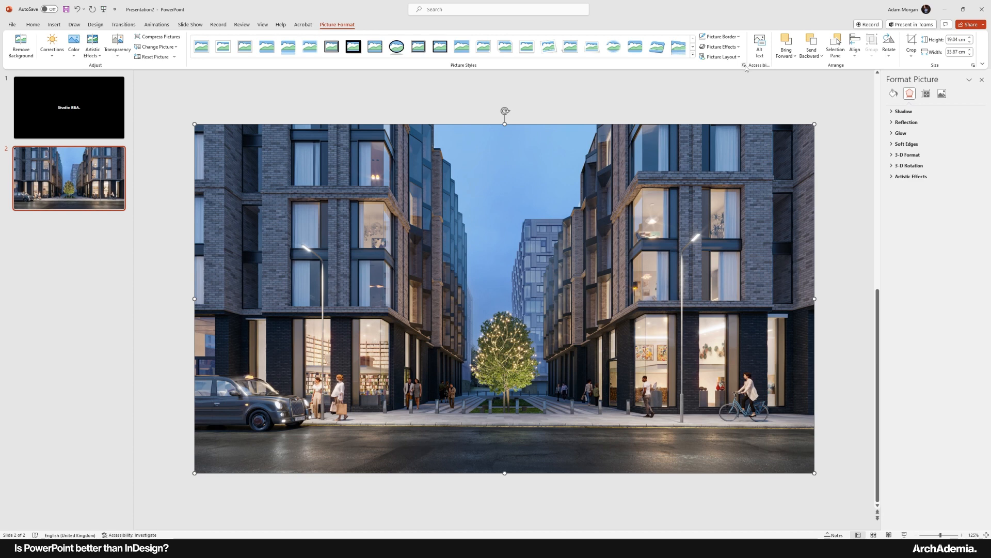
click(893, 93)
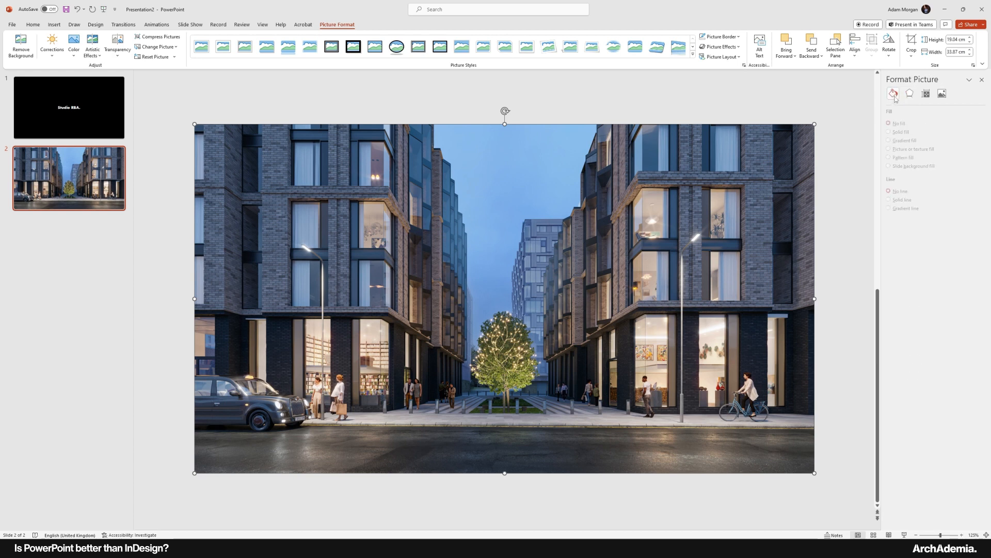
click(907, 94)
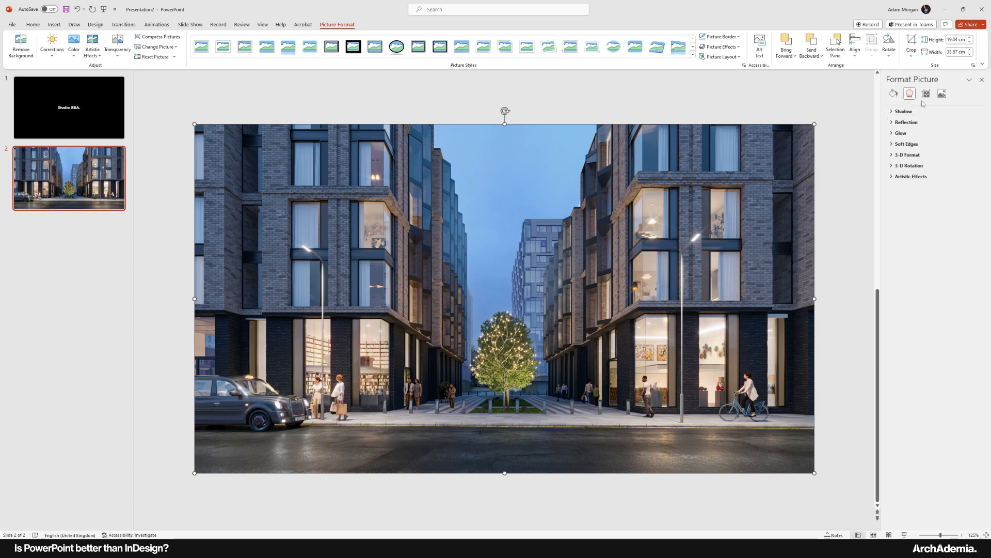
click(926, 94)
click(942, 94)
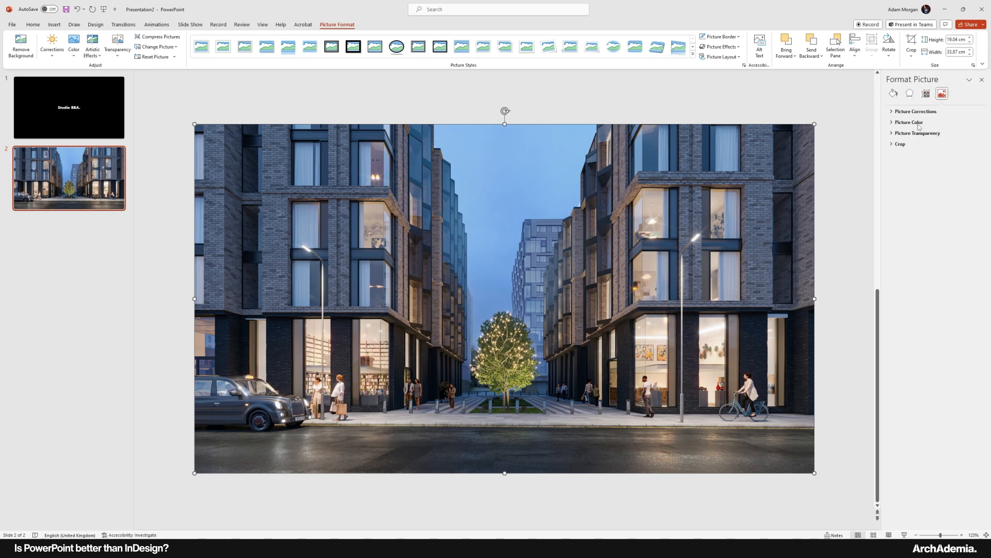
click(918, 132)
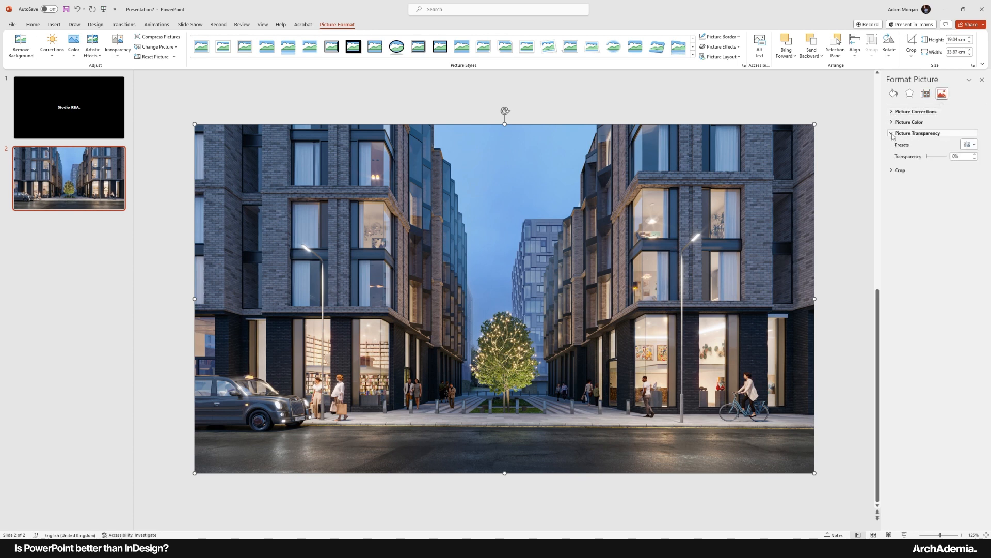
drag(928, 159, 934, 161)
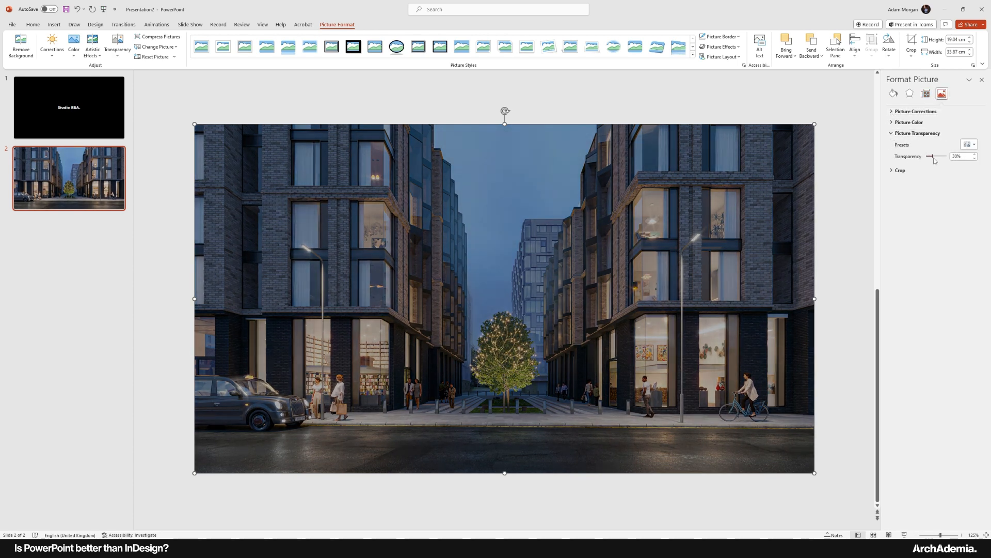
click(858, 158)
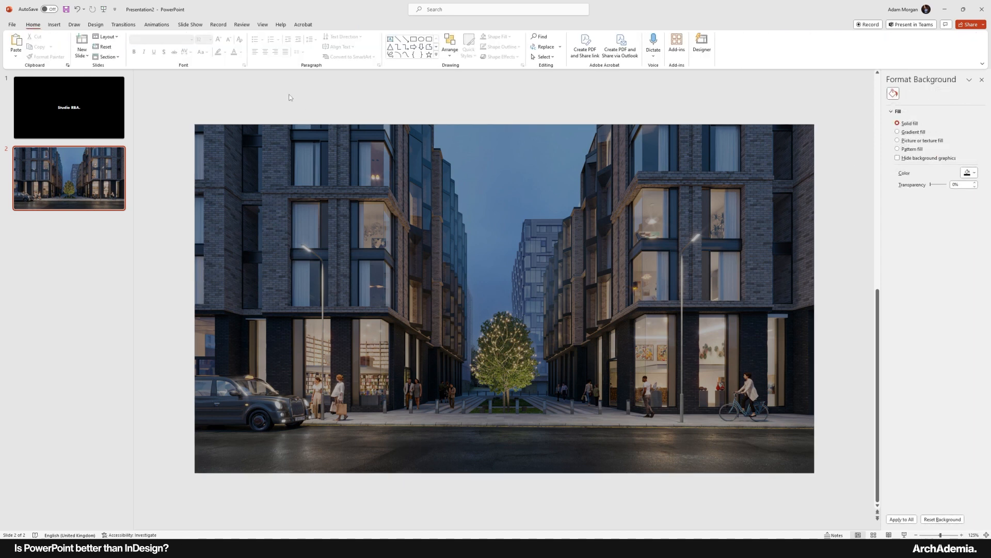
Draw a rectangle about 32.3 cm wide and 19.05 cm high over the picture, flush with the slide's top, right and bottom edges.
click(73, 26)
click(60, 26)
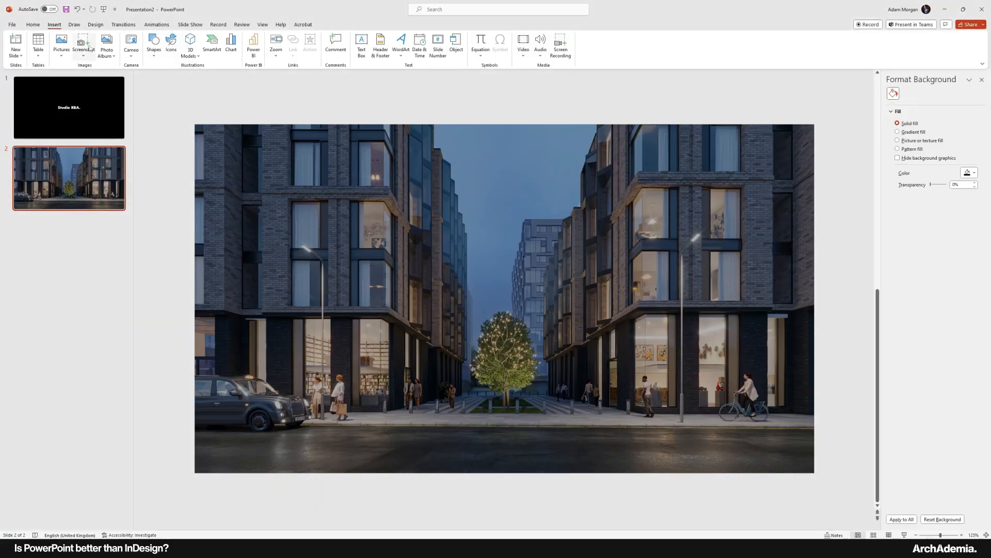
click(154, 45)
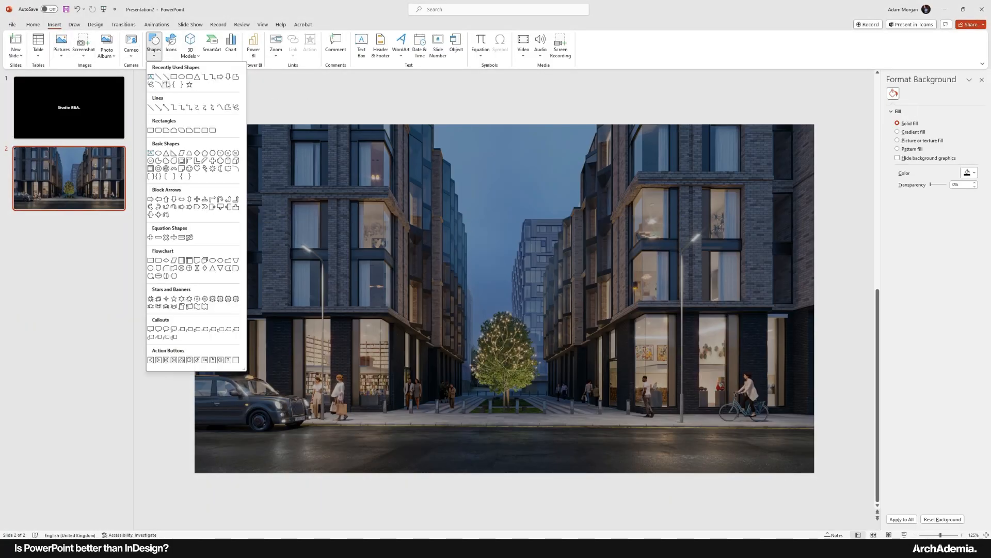
click(174, 77)
drag(838, 104, 223, 481)
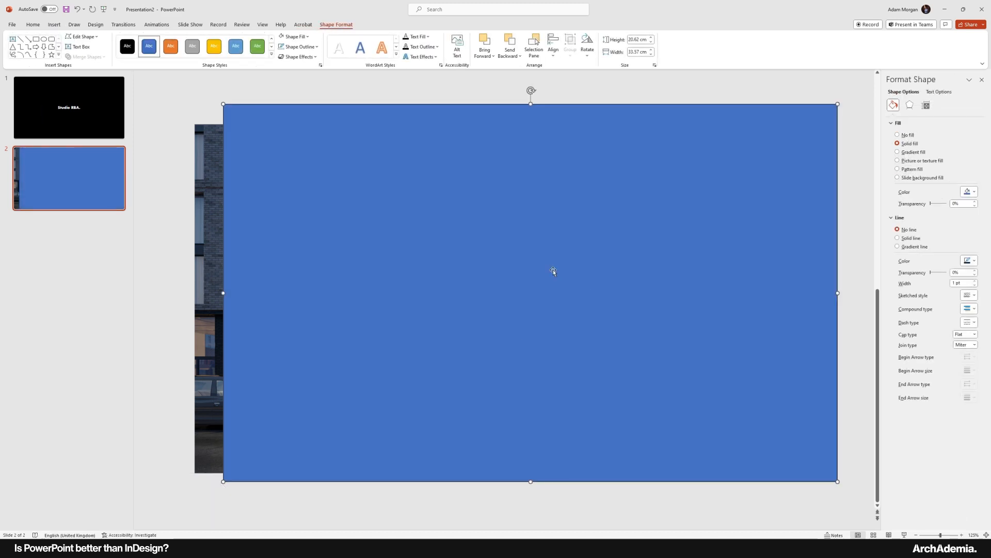
drag(531, 105, 531, 124)
drag(837, 302, 814, 304)
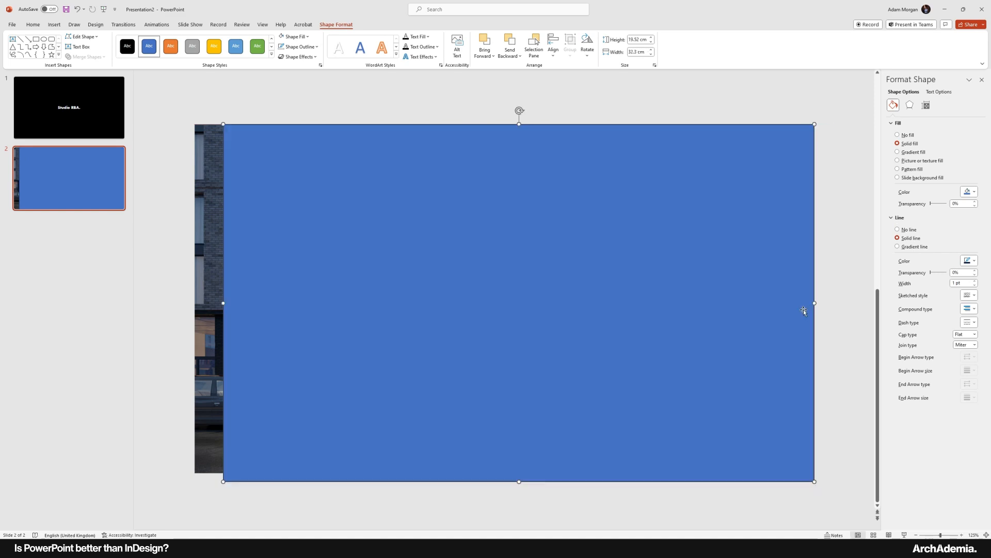
drag(519, 480, 518, 473)
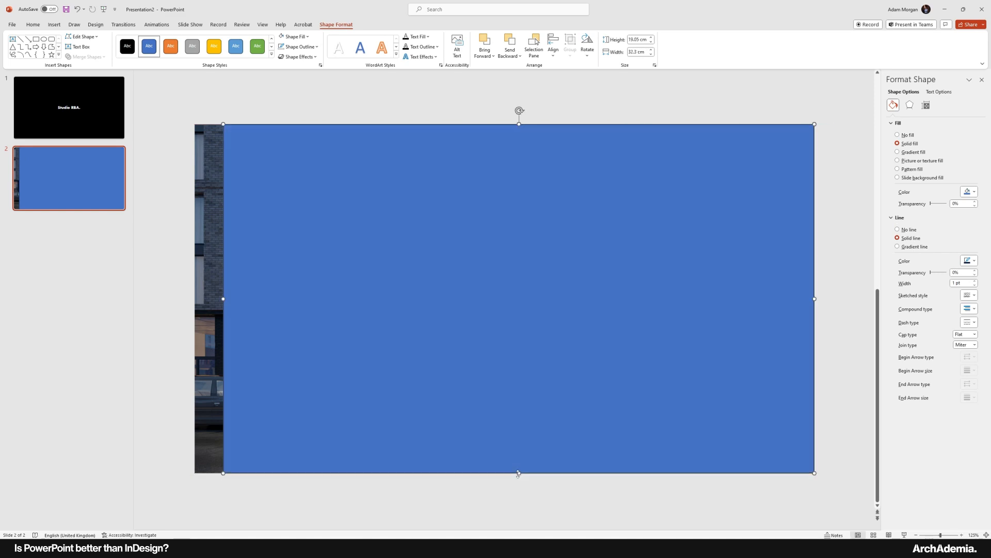
Give the rectangle a linear gradient fill, reduce it to two stops and colour the end stop black.
click(912, 152)
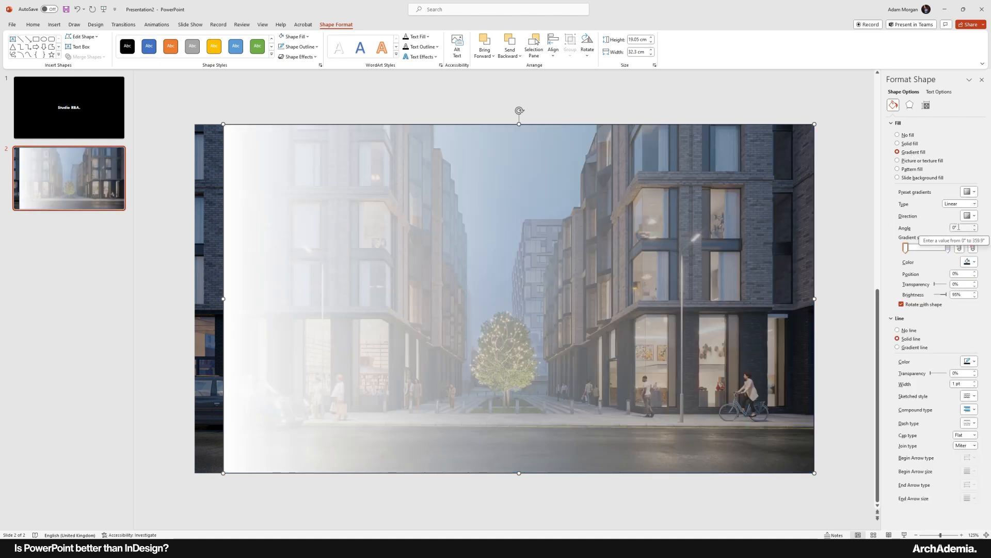
double_click(959, 227)
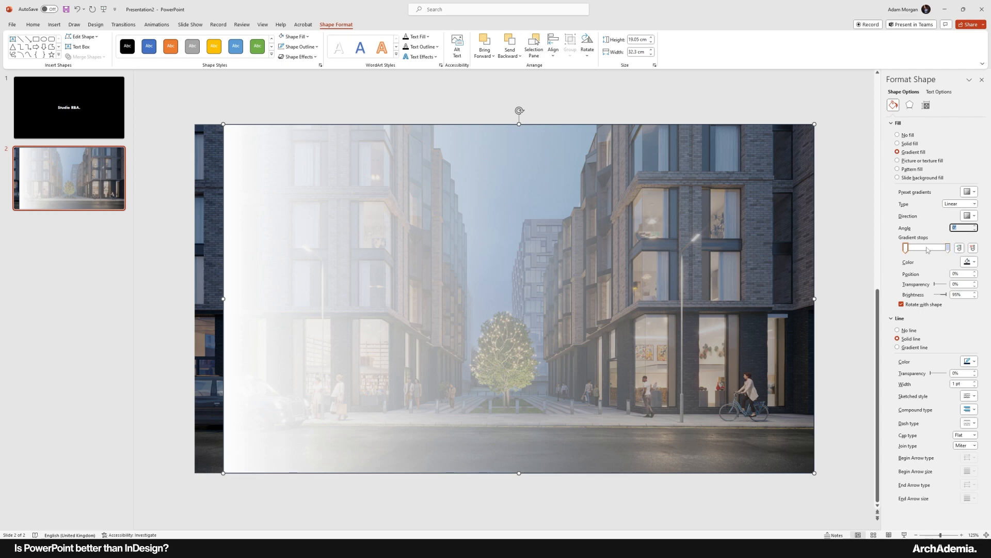
mouse_move(907, 249)
mouse_down()
mouse_move(954, 251)
mouse_move(913, 251)
mouse_up()
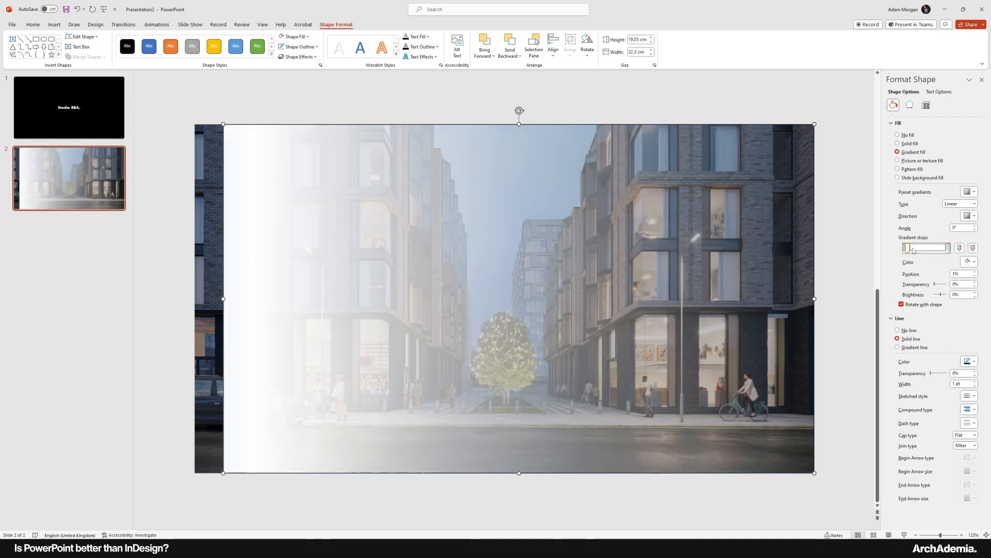
click(971, 249)
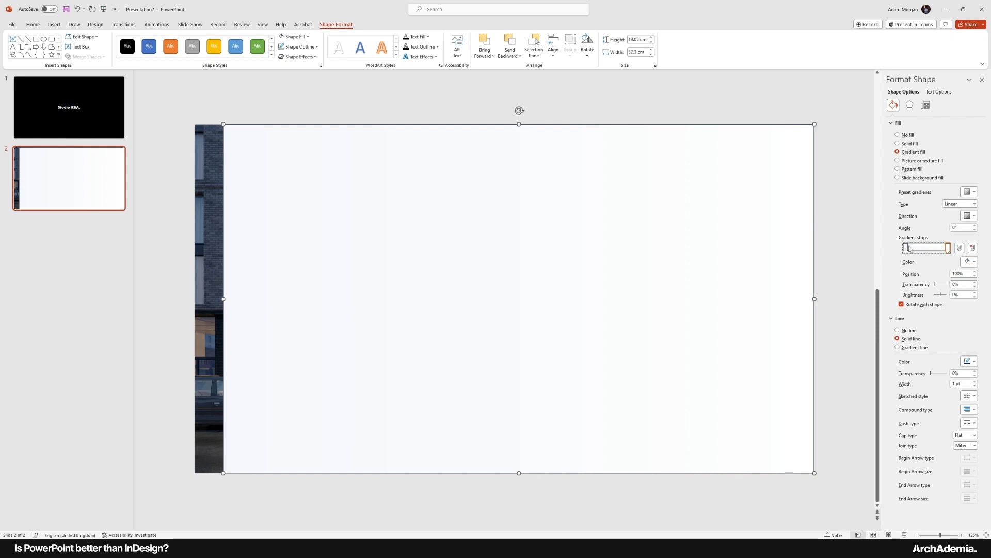
click(969, 262)
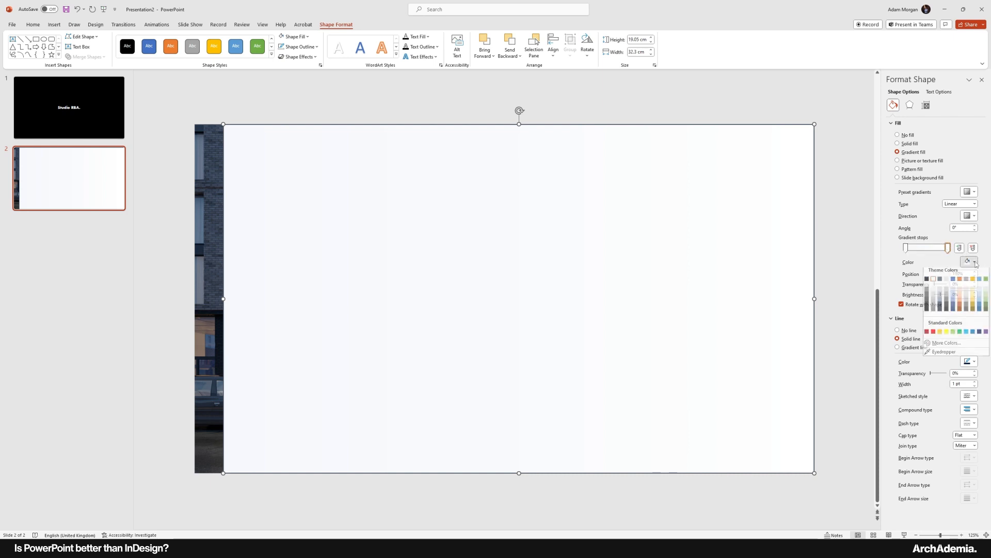
click(926, 282)
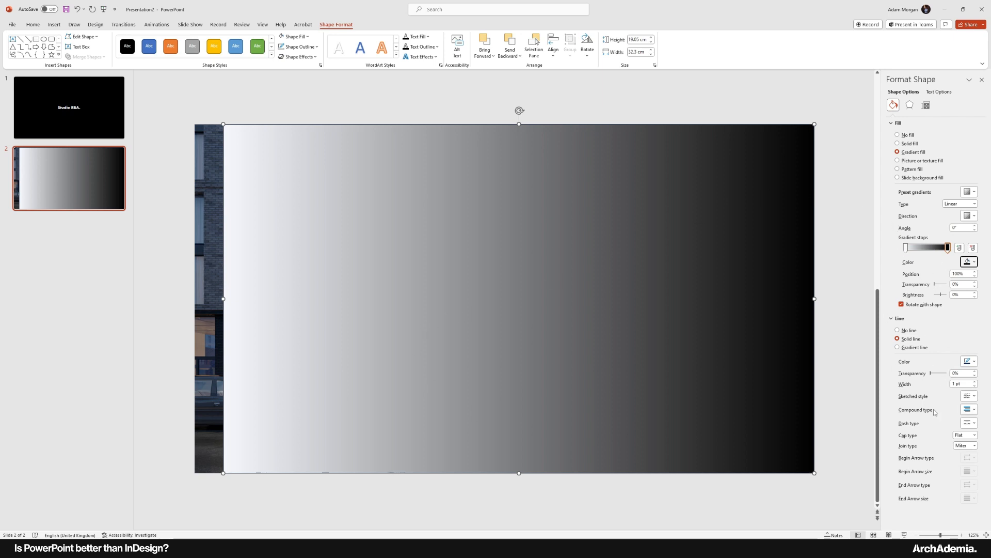
click(935, 373)
Colour the gradient's starting stop black and set its transparency to 100%.
click(949, 249)
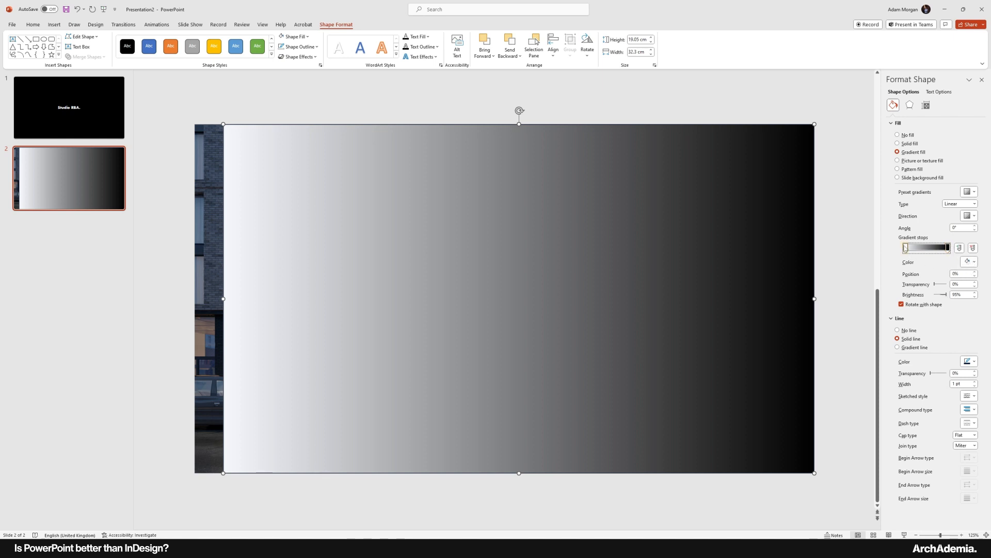
click(974, 262)
click(938, 283)
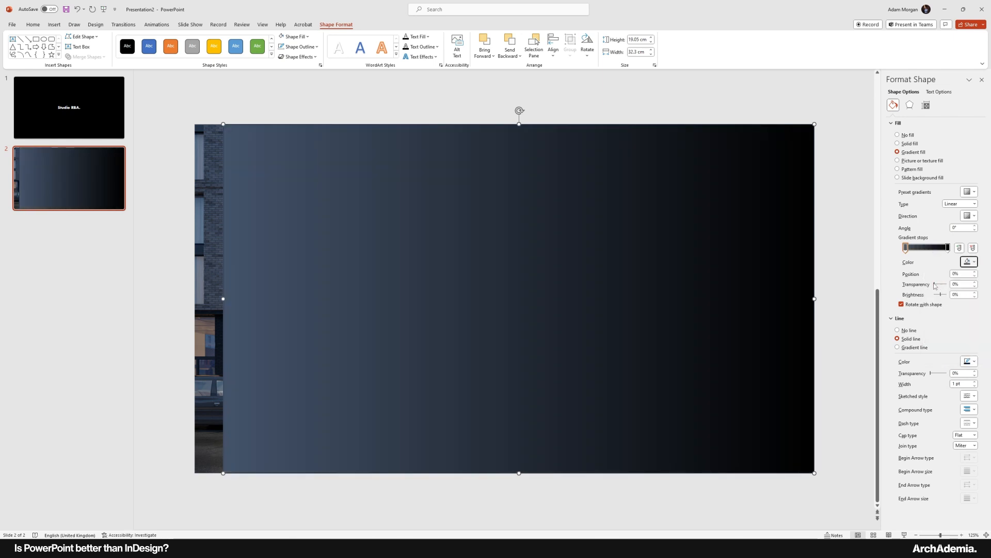
click(970, 262)
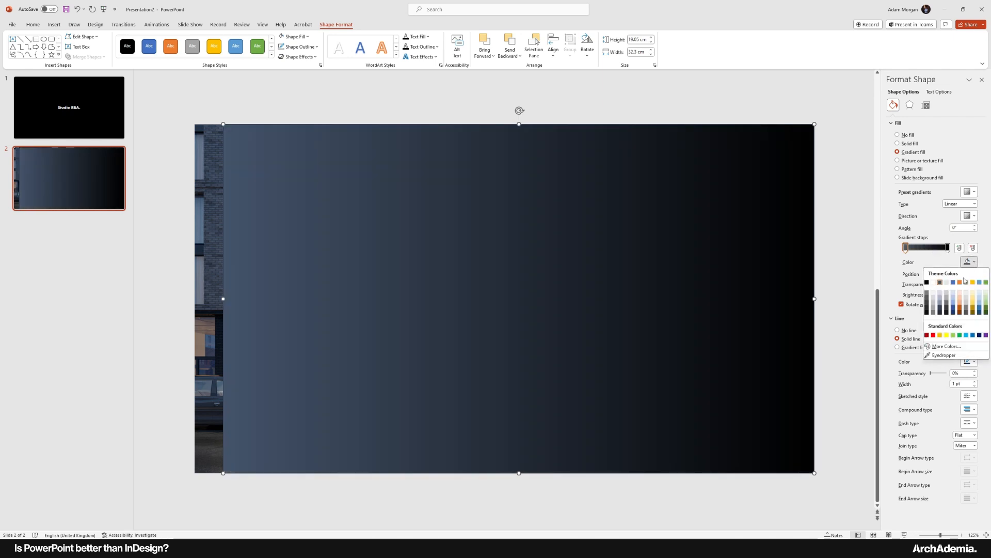
click(927, 283)
click(948, 284)
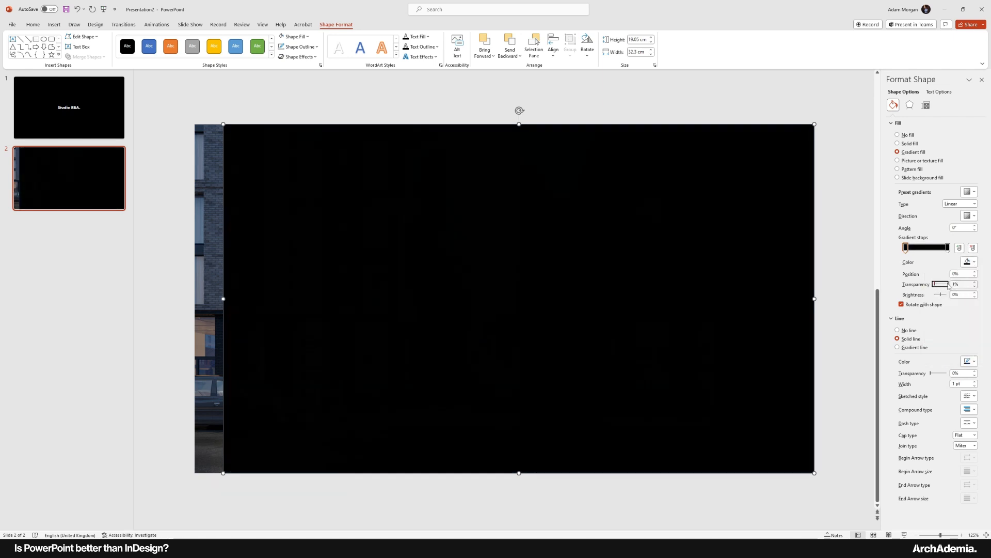
drag(936, 284, 958, 285)
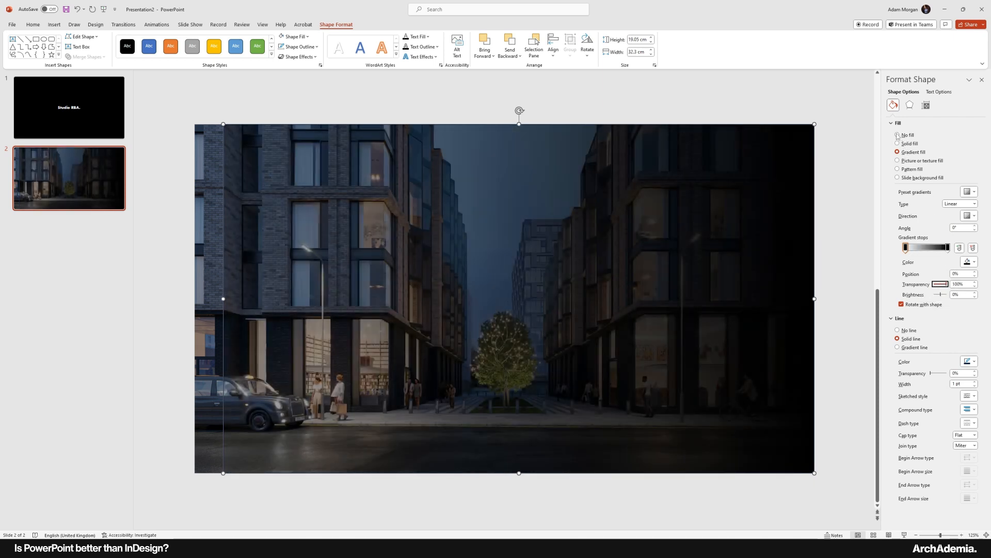
Remove the gradient rectangle's outline and leave the rectangle selected.
click(897, 331)
click(835, 363)
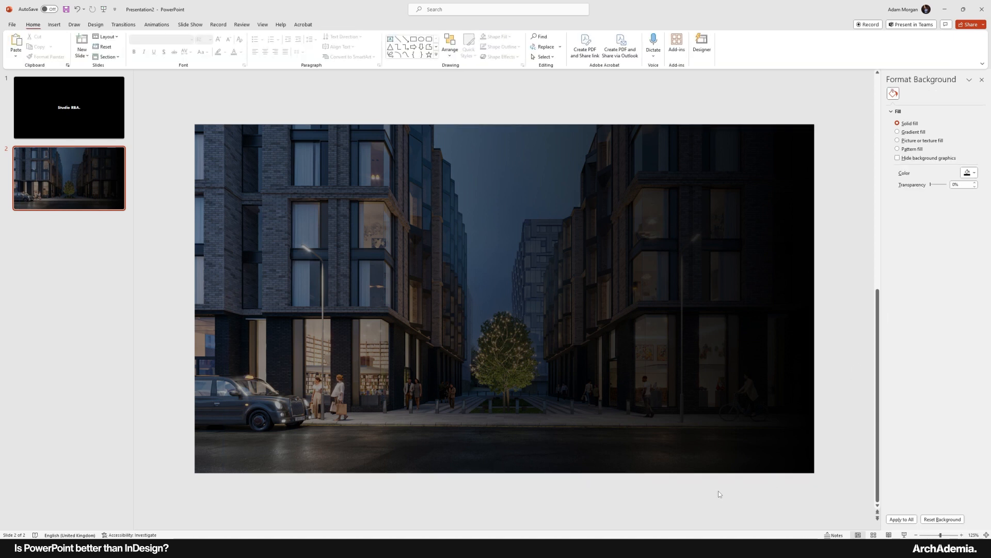
click(668, 433)
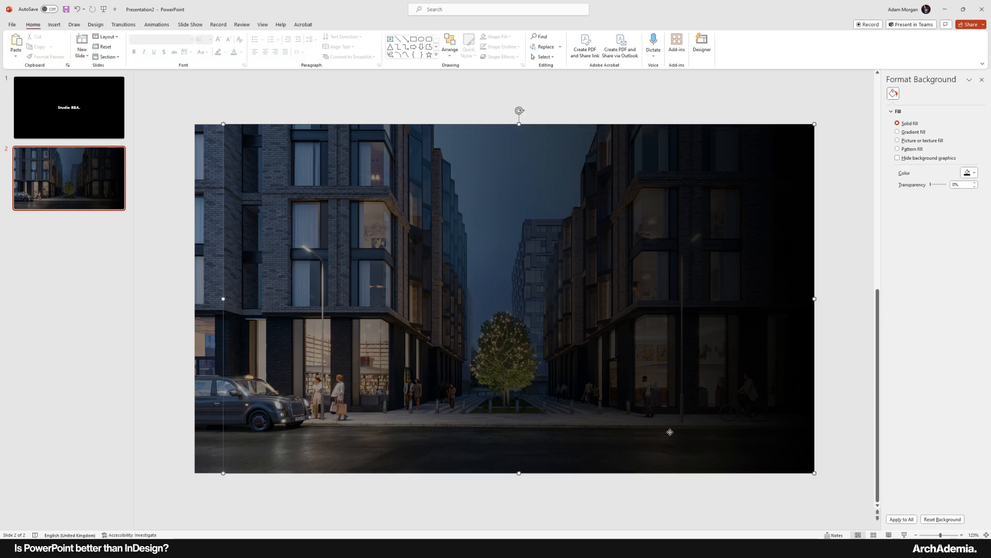
Deselect the gradient rectangle, switch to InDesign and copy the three-line cover title from the street render spread.
click(646, 490)
click(662, 430)
click(650, 486)
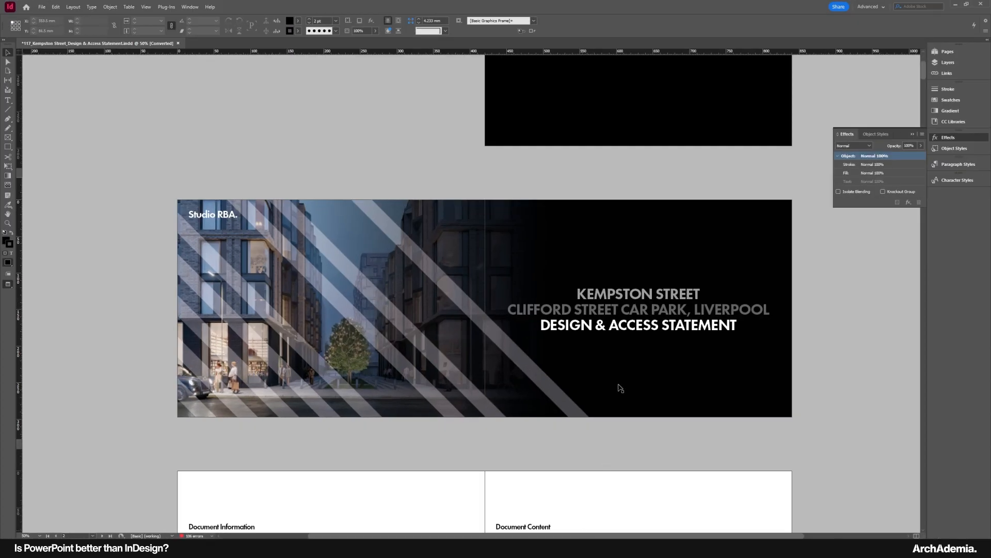
double_click(613, 312)
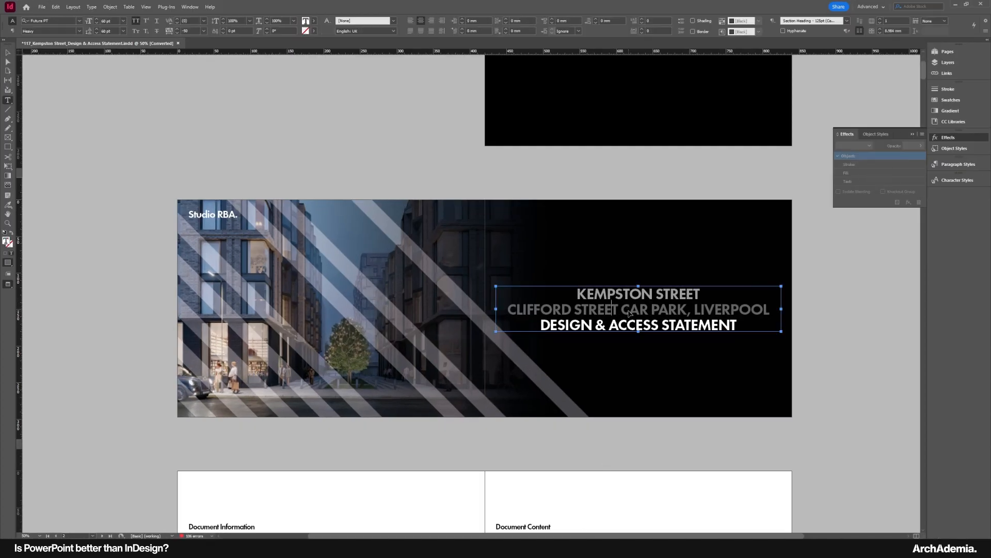
key(ctrl+a)
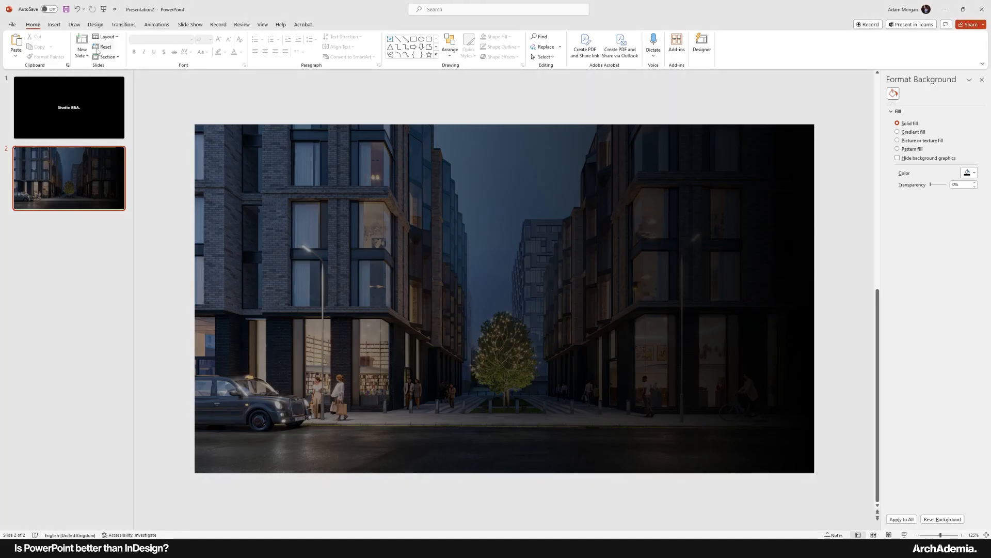
Add a wide text box across the upper part of slide 2 in PowerPoint and paste the copied cover title into it.
click(54, 24)
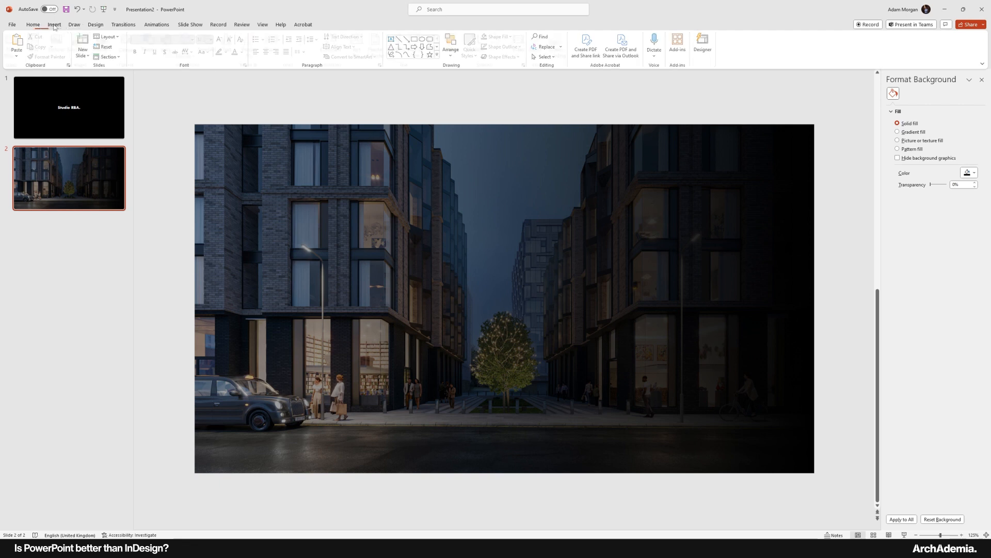
click(360, 51)
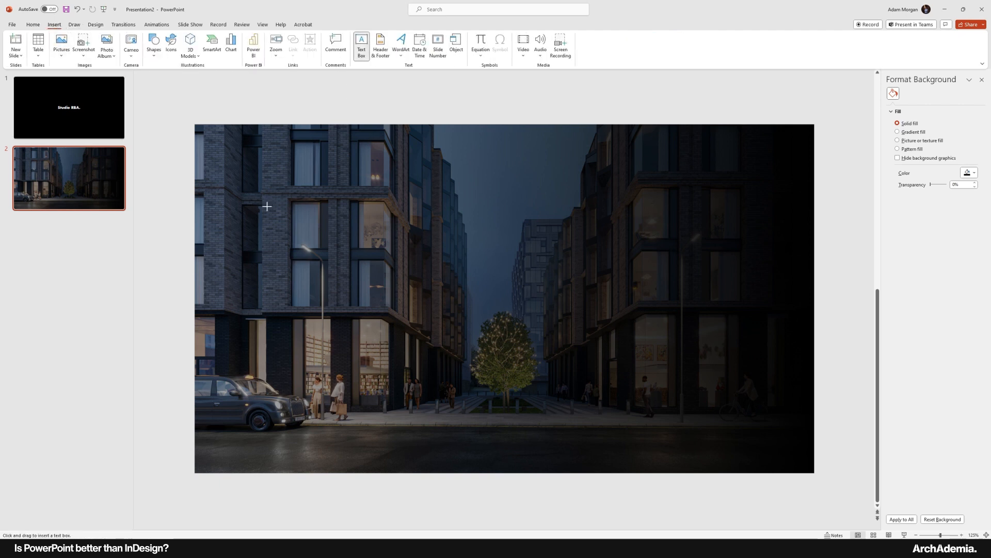
drag(244, 187, 711, 351)
text(KEMPSTON STREET Clifford Street Car Park, liverpool Design & Access Statement)
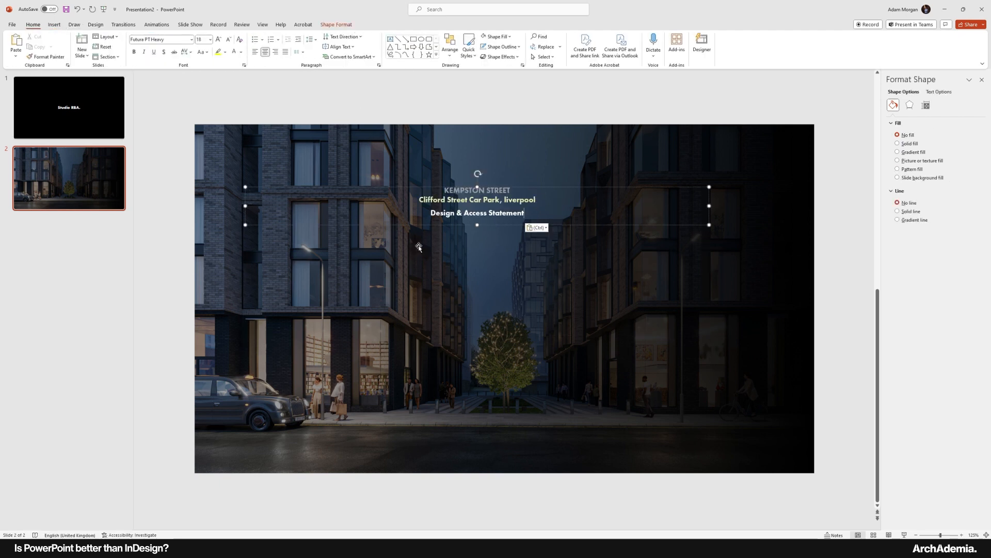
Check the cover title's text in the InDesign document against the pasted title, and return to the PowerPoint slide.
key(ctrl+a)
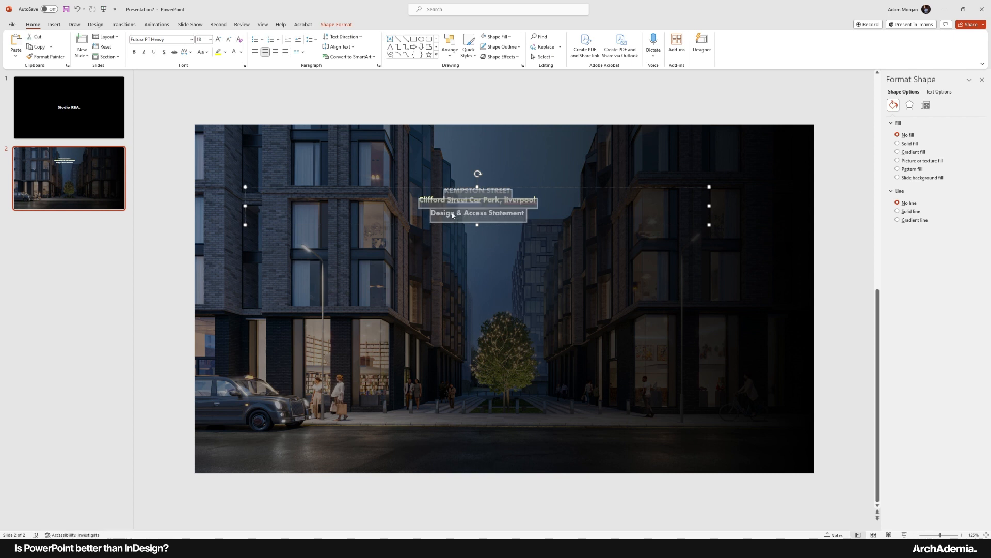
click(487, 214)
key(ctrl+a)
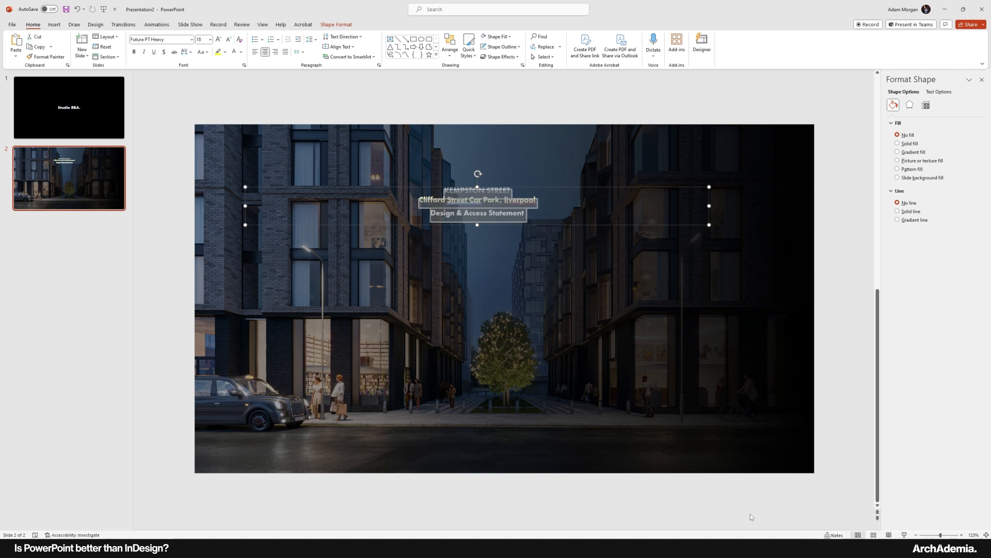
click(708, 548)
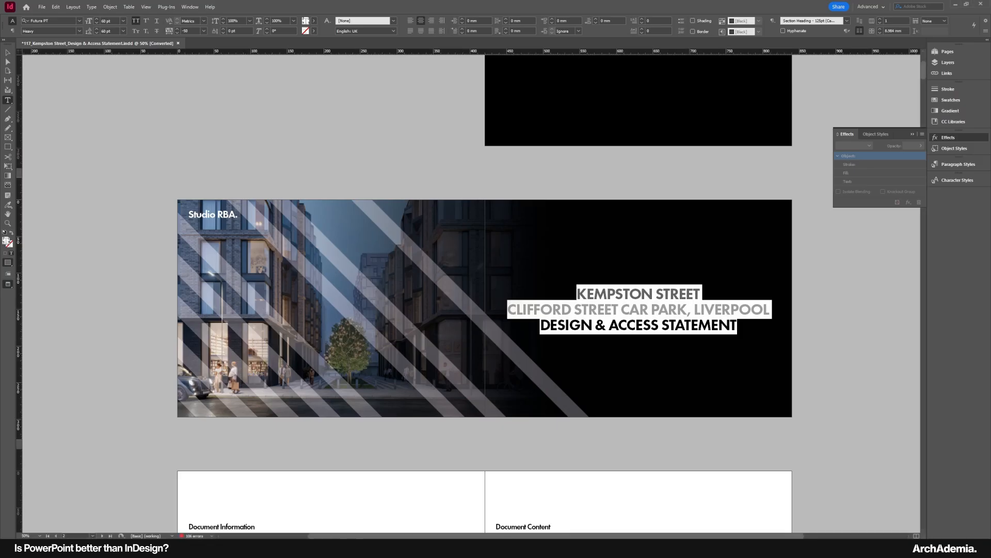
click(642, 317)
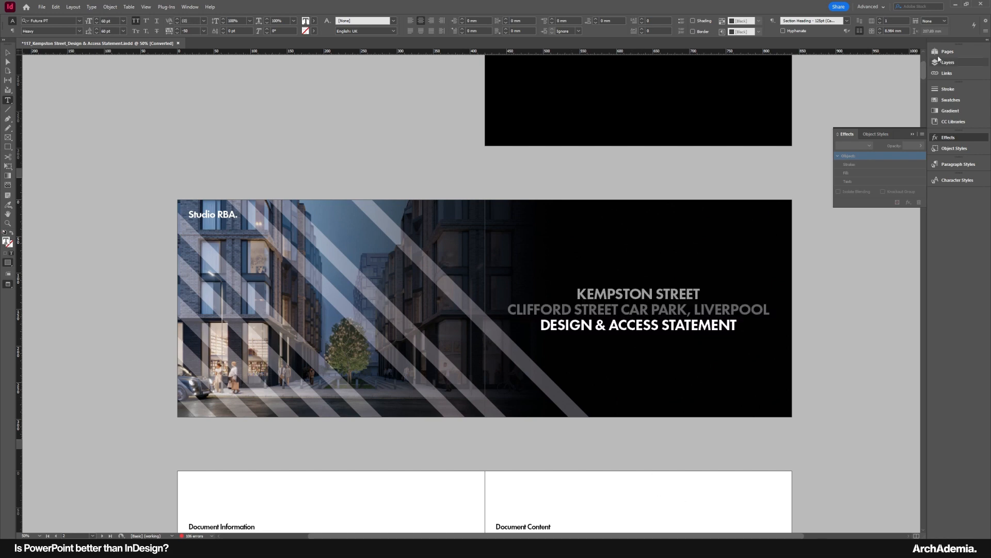
click(955, 4)
click(513, 213)
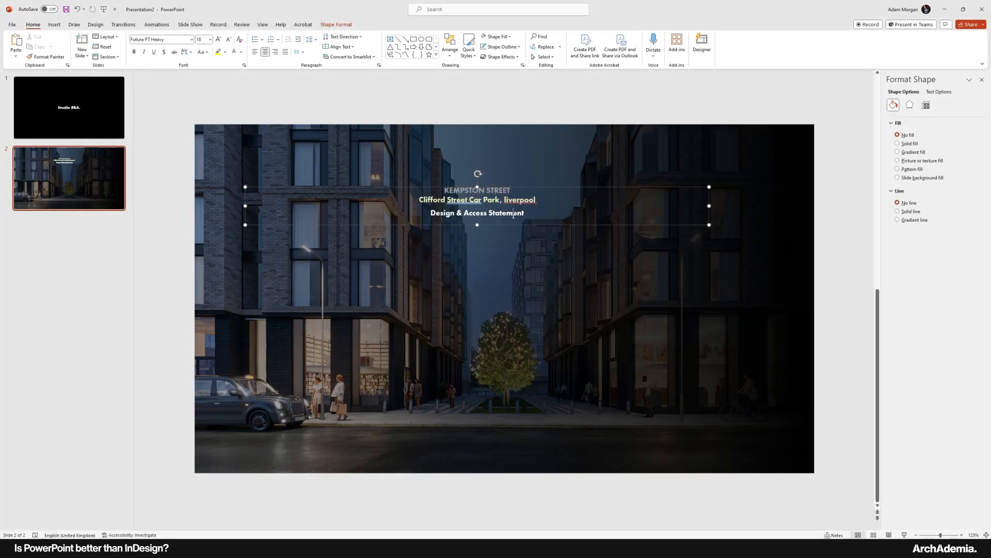
Retype the title's first line as "Kempston Street".
triple_click(502, 190)
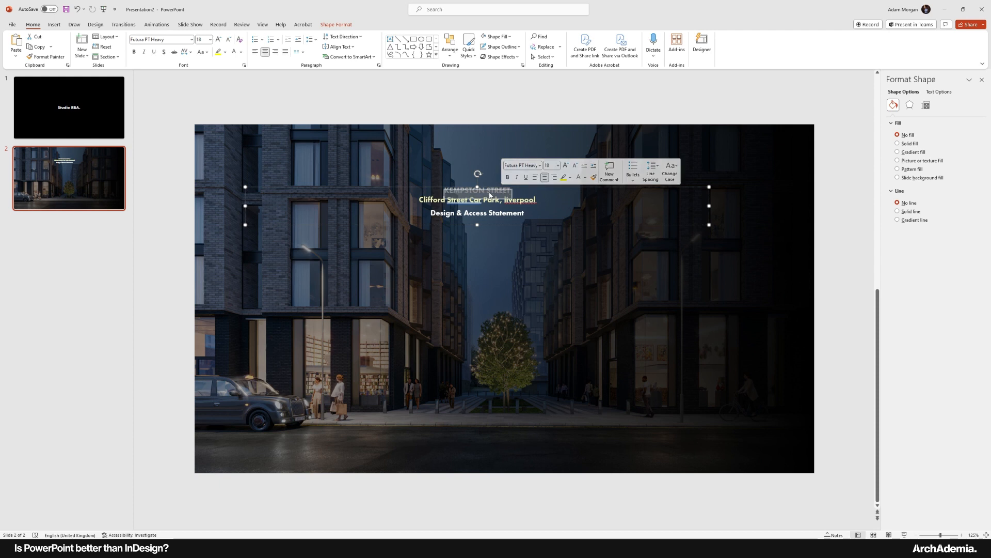
text(K)
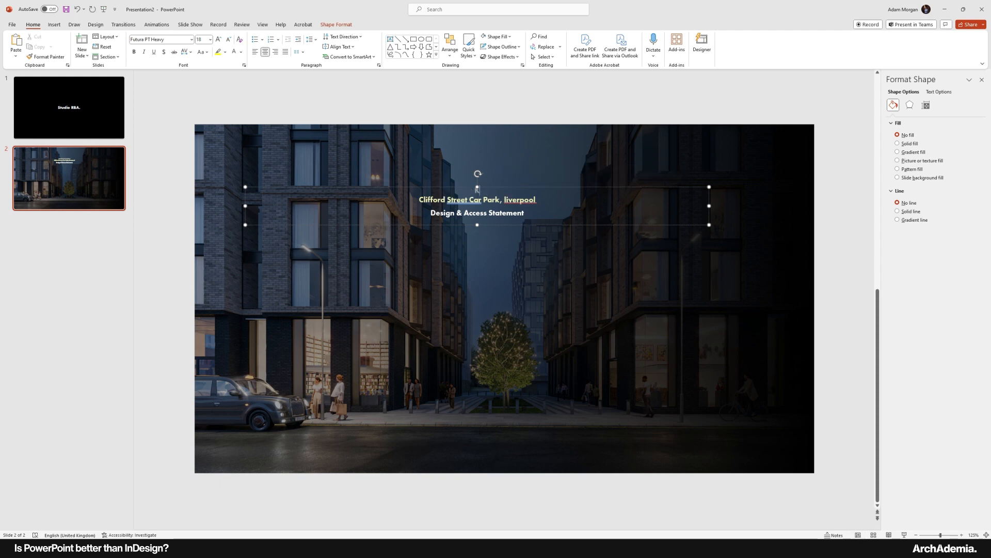
text(empston Street)
Align the title text vertically to the middle of its box and try to make the text box taller.
key(ctrl+a)
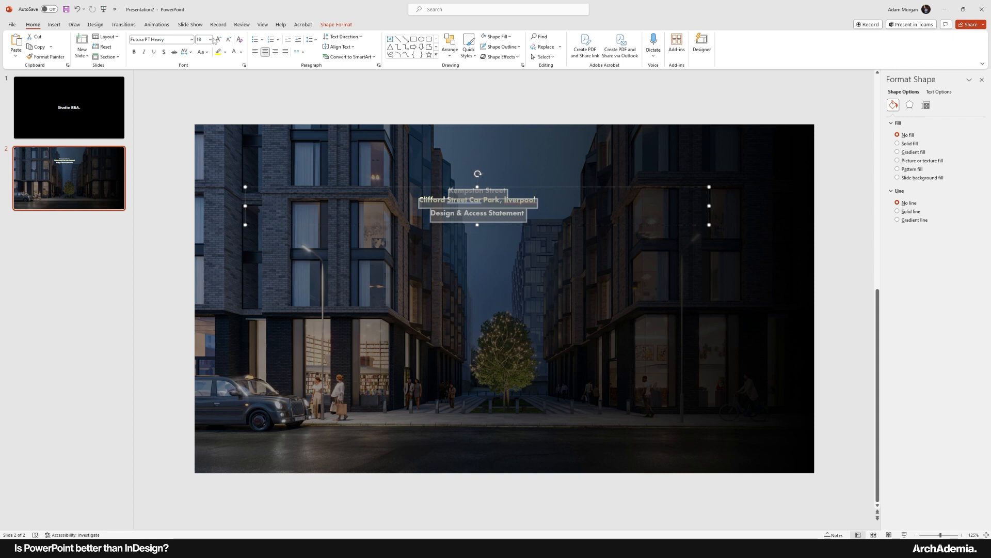
click(340, 46)
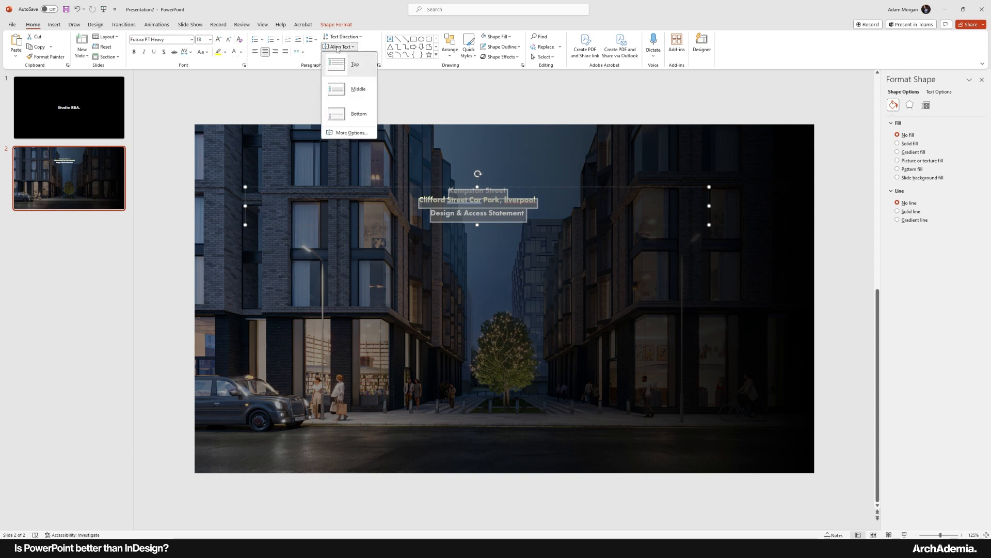
click(342, 90)
drag(477, 225, 471, 314)
Colour all three lines of the title white and open the font size choices for them.
key(ctrl+a)
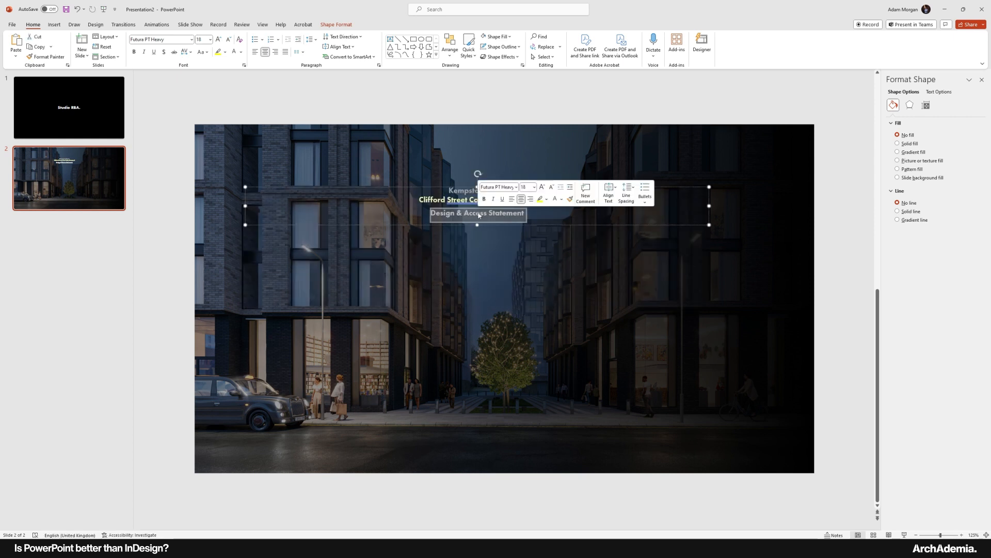
click(240, 53)
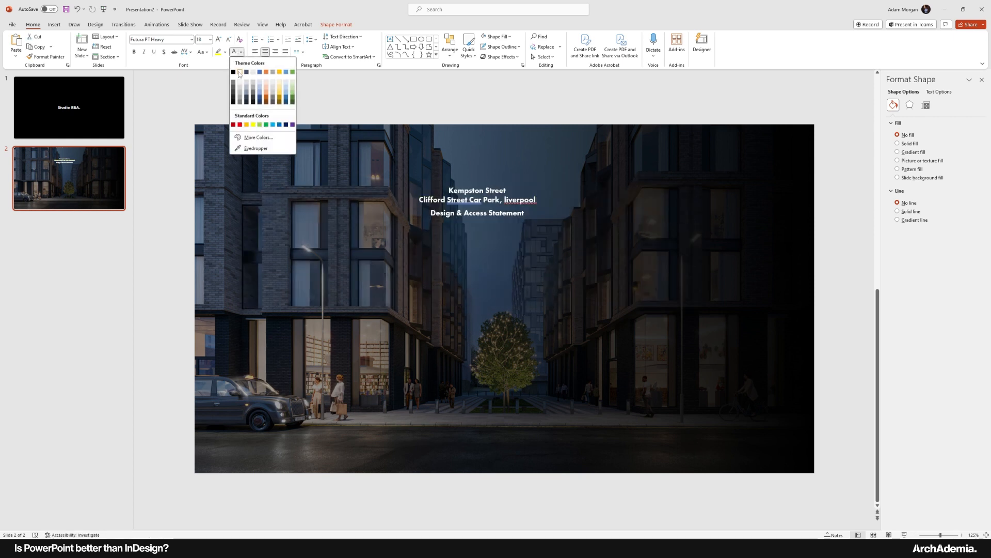
click(236, 71)
mouse_move(734, 549)
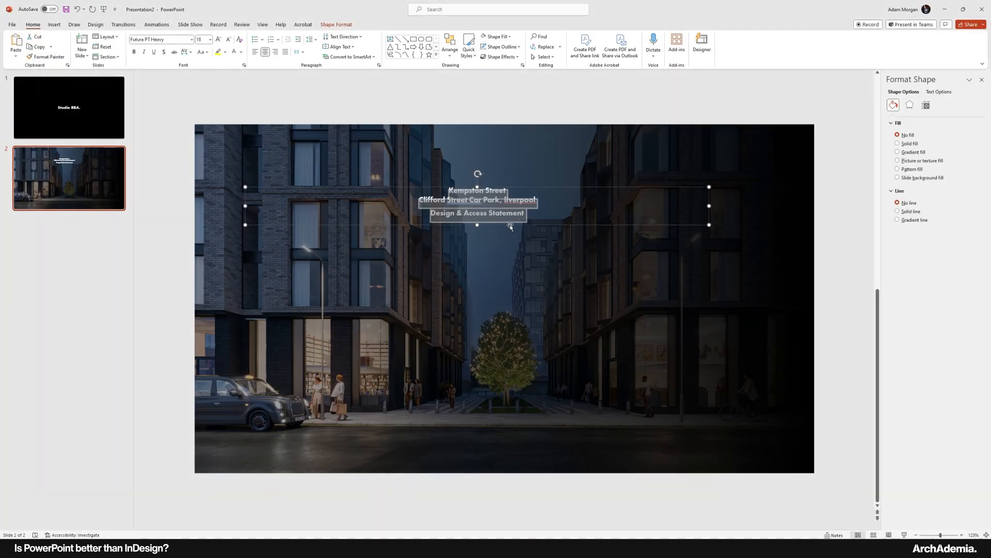
click(210, 39)
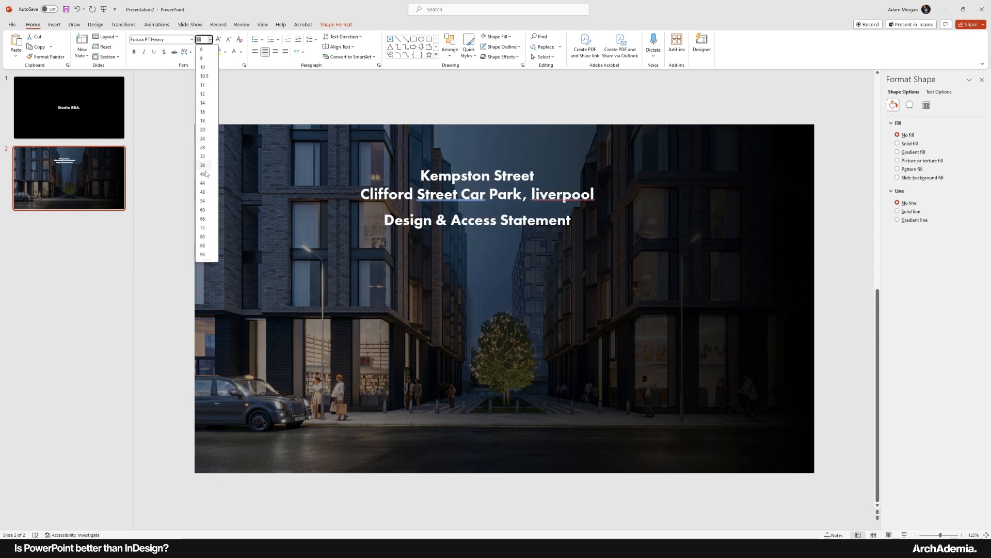
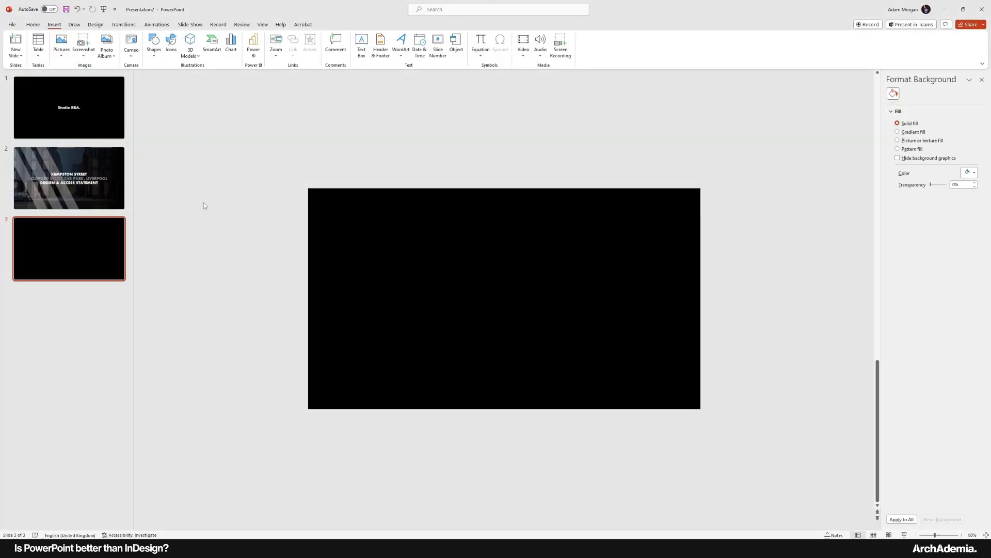
Insert the LIV_Kempston St_Cam 003_221103 image from the CGIs folder on slide 3, shrink it and place it in the slide's right half.
click(425, 547)
click(361, 294)
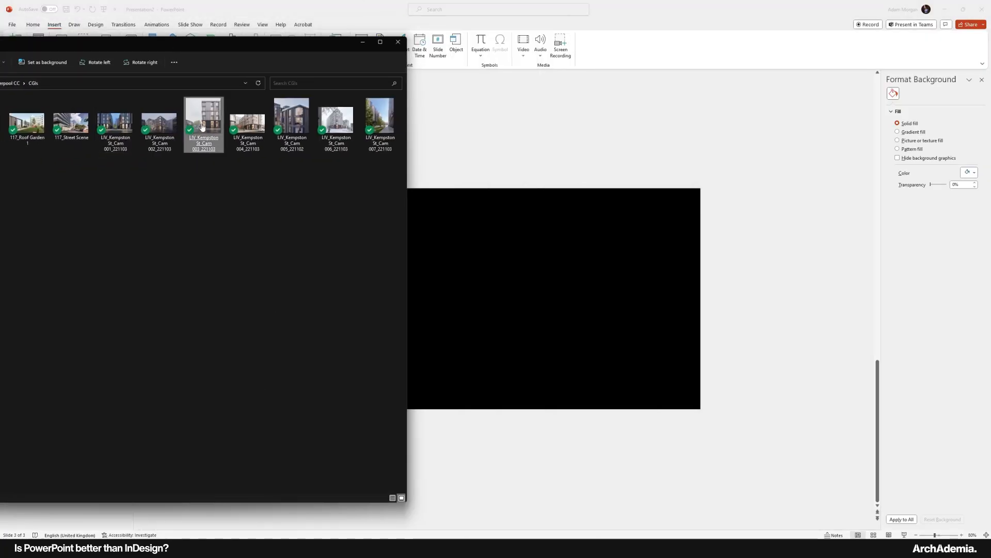
drag(203, 122, 601, 285)
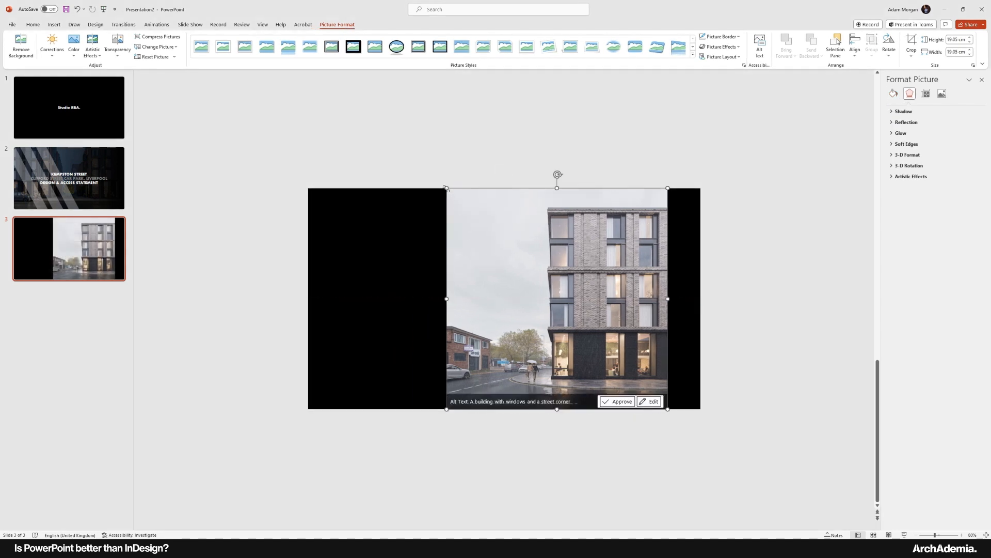
drag(447, 189, 489, 231)
drag(528, 288, 538, 266)
click(243, 107)
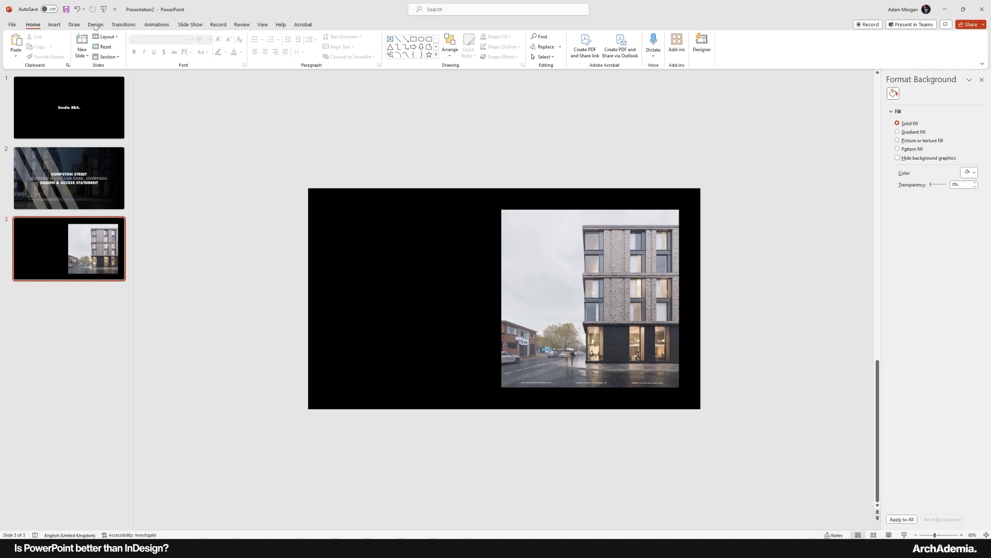
Draw a tall text box in the empty area to the left of the picture on slide 3.
click(125, 24)
click(55, 25)
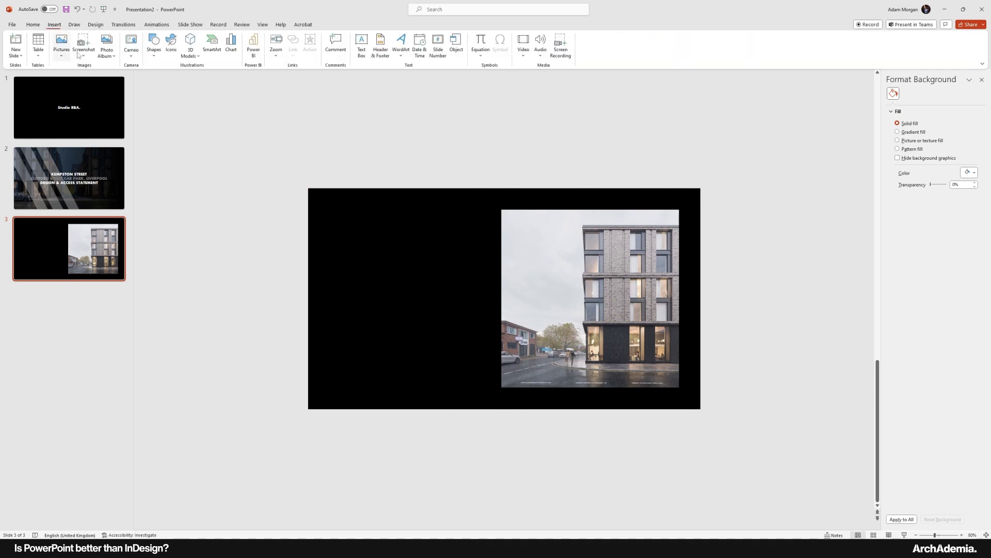
click(363, 55)
drag(457, 370, 457, 368)
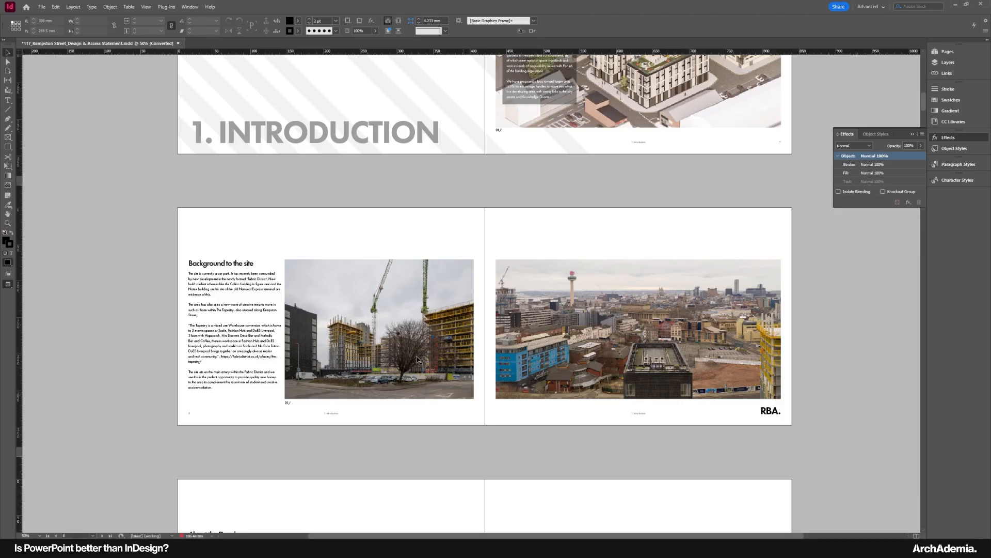
Copy the body text under "Background to the site" from InDesign into slide 3's text box and colour it white.
click(248, 350)
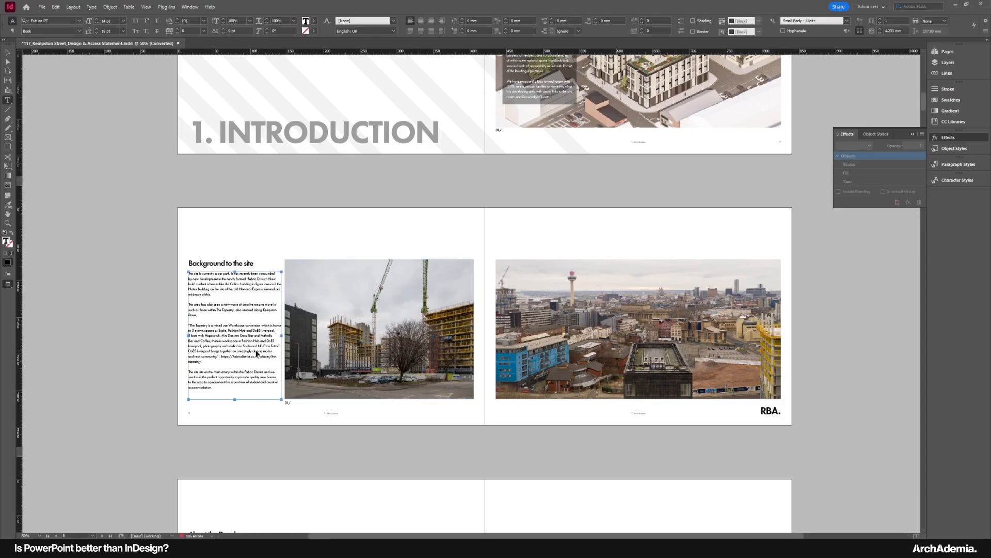
key(ctrl+a)
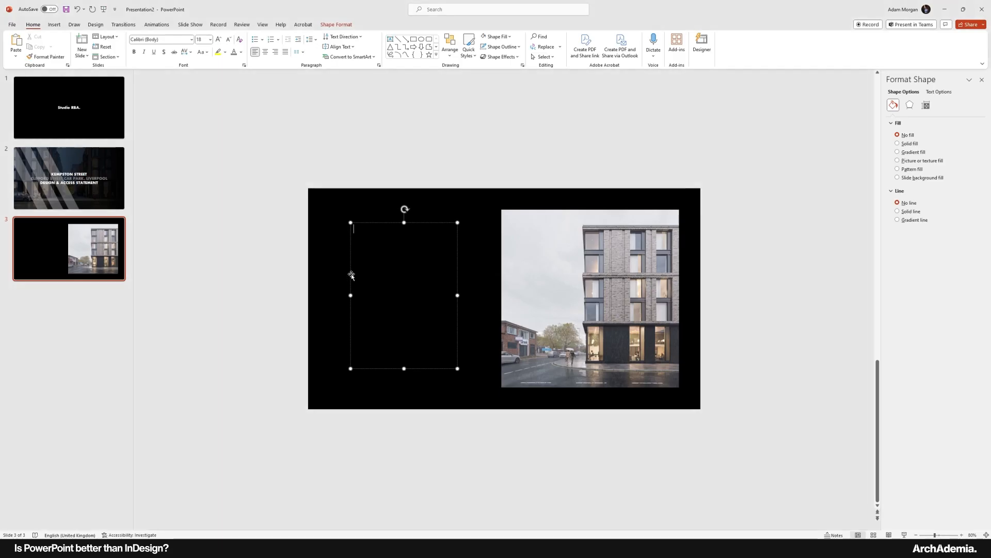
key(ctrl+v)
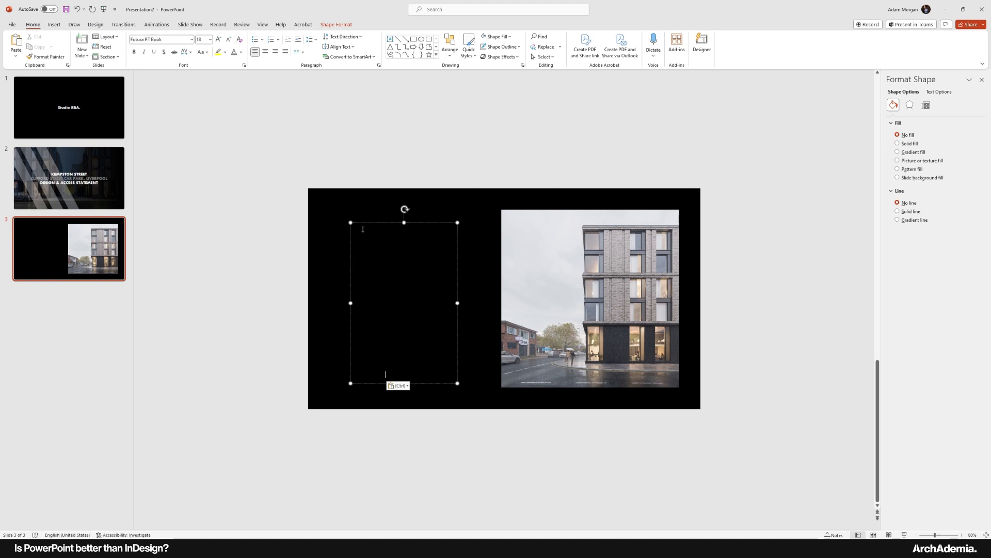
key(ctrl+a)
click(241, 52)
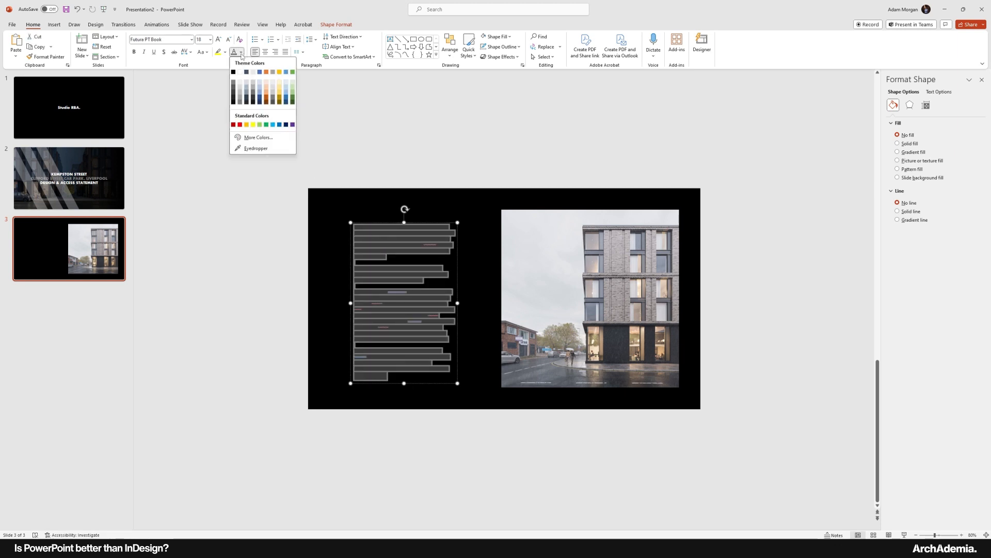
click(240, 74)
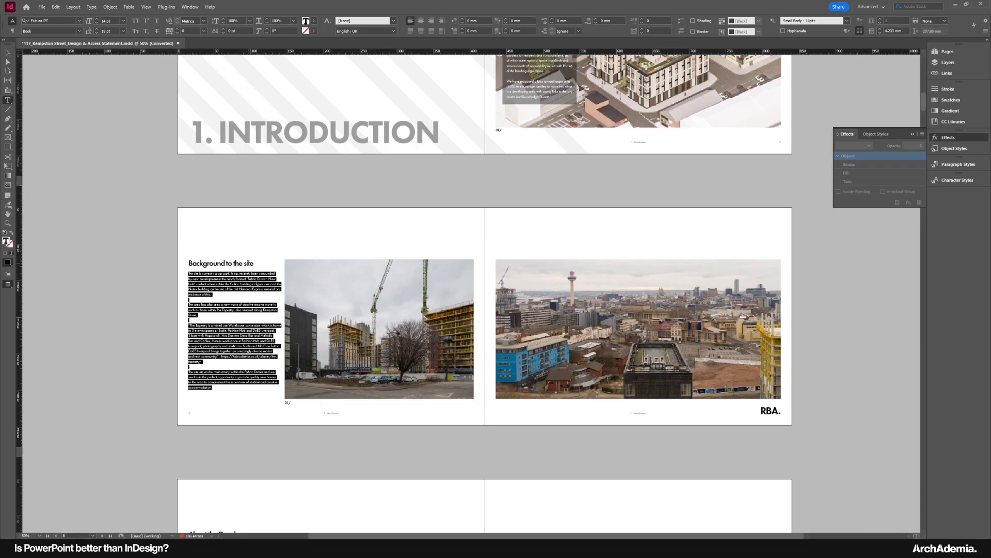
Copy the heading "Background to the site" from InDesign to a new line above the body text and colour all the text white.
triple_click(249, 263)
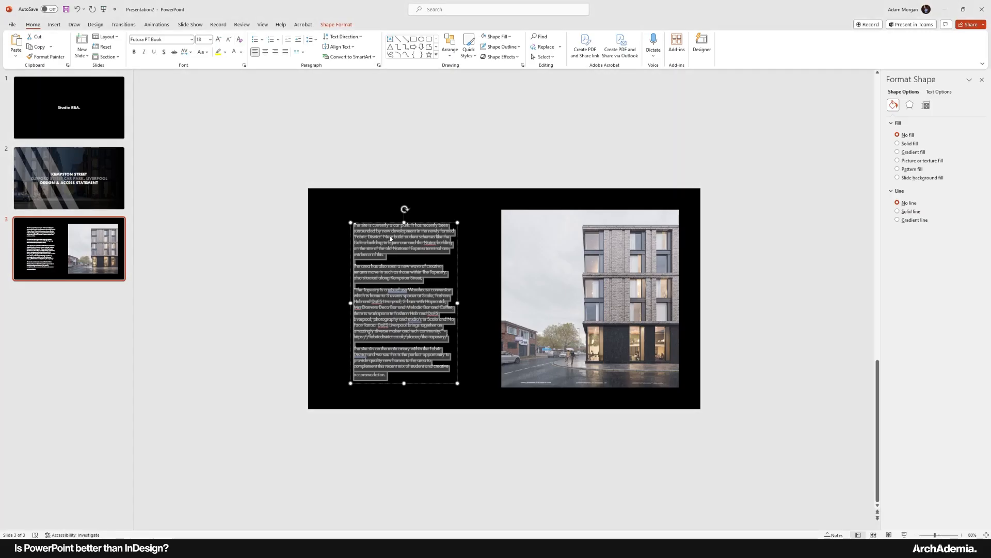
click(363, 228)
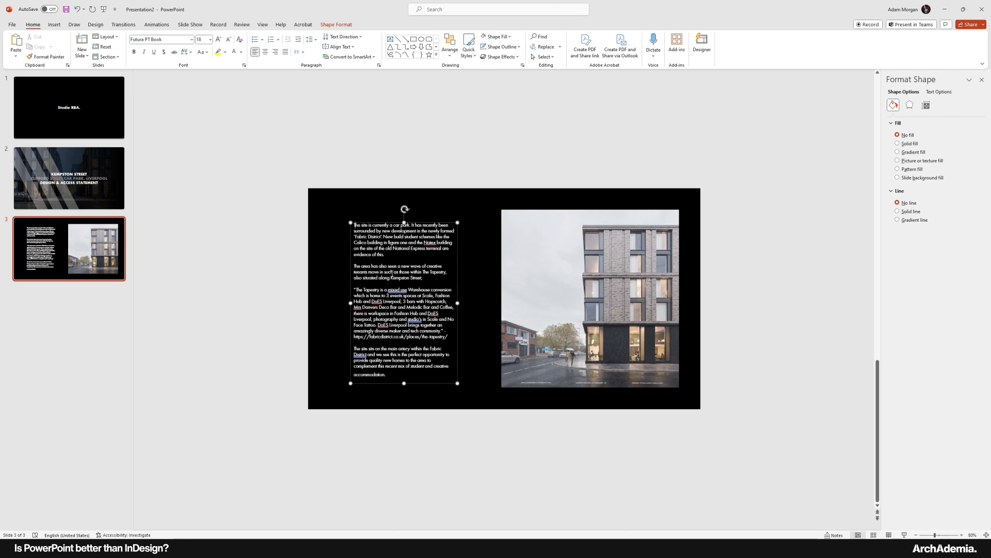
key(Return)
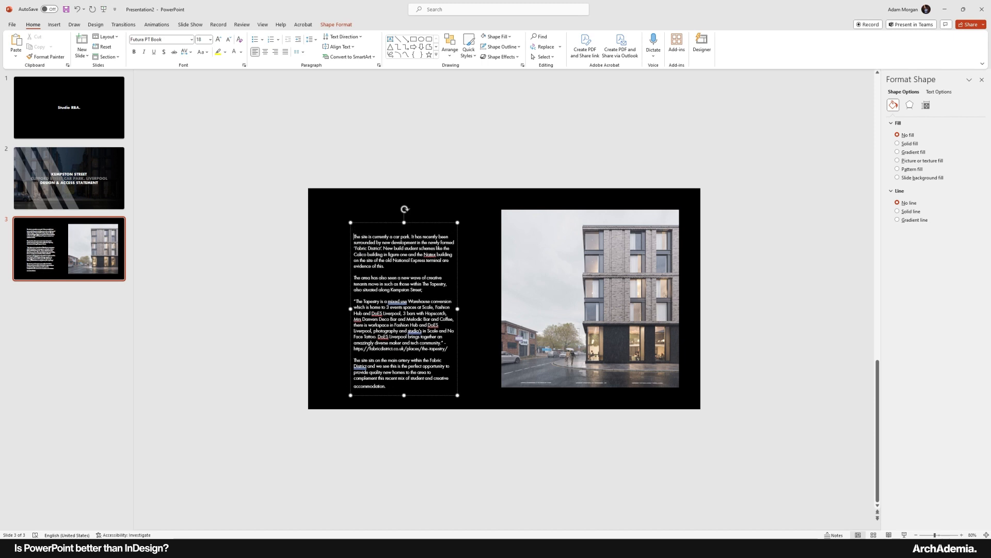
key(ctrl+a)
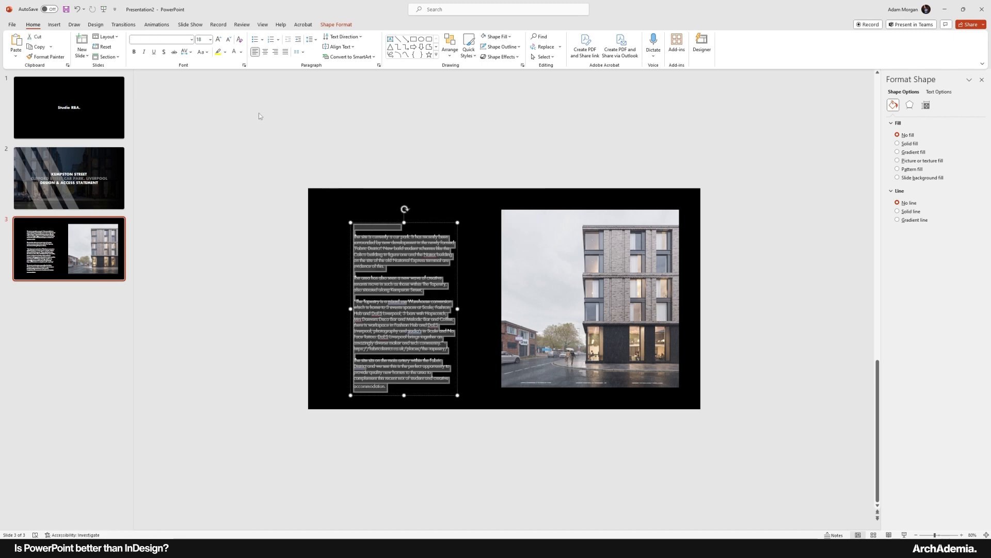
click(235, 53)
click(219, 234)
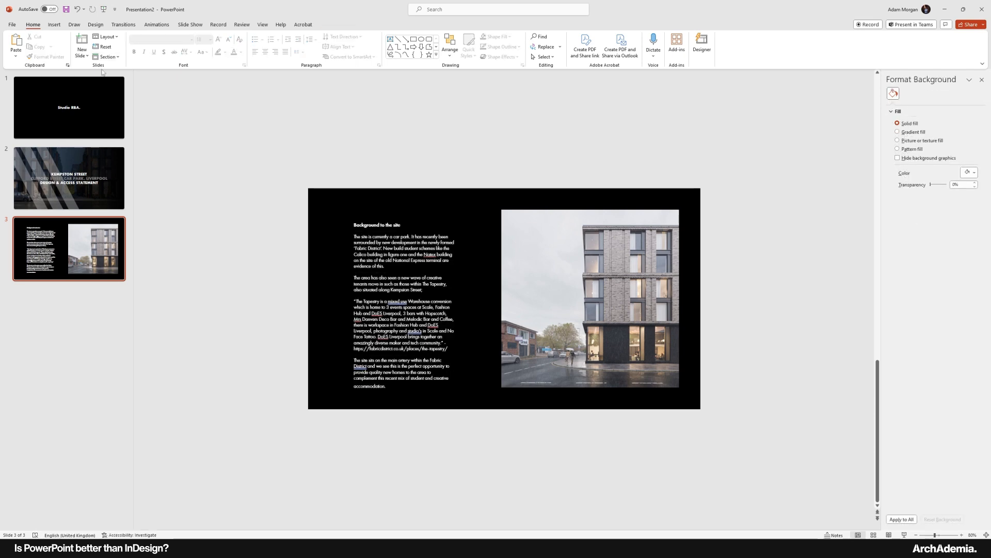
Widen the "Background to the site" text box on slide 3 and shift it slightly further left.
scroll(365, 300, up, 5)
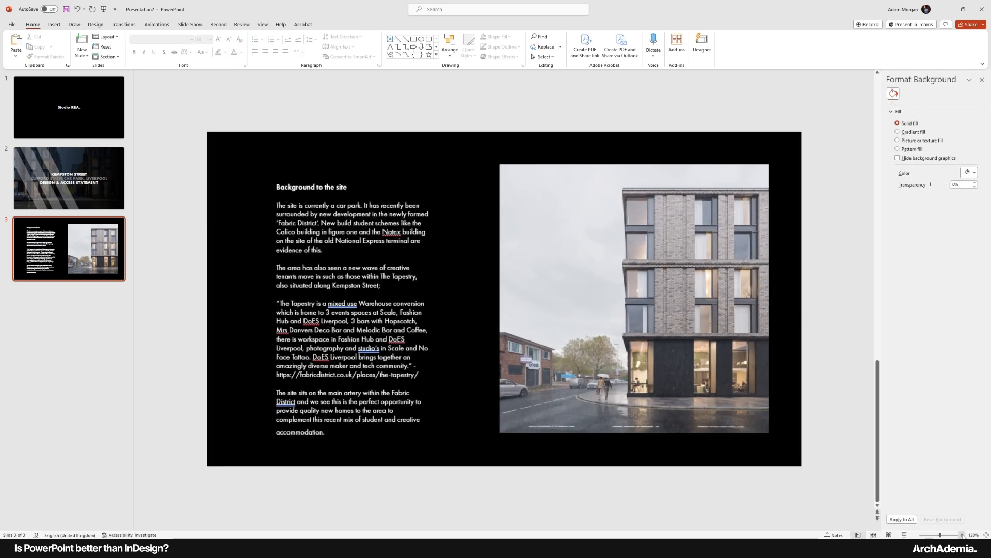
click(354, 428)
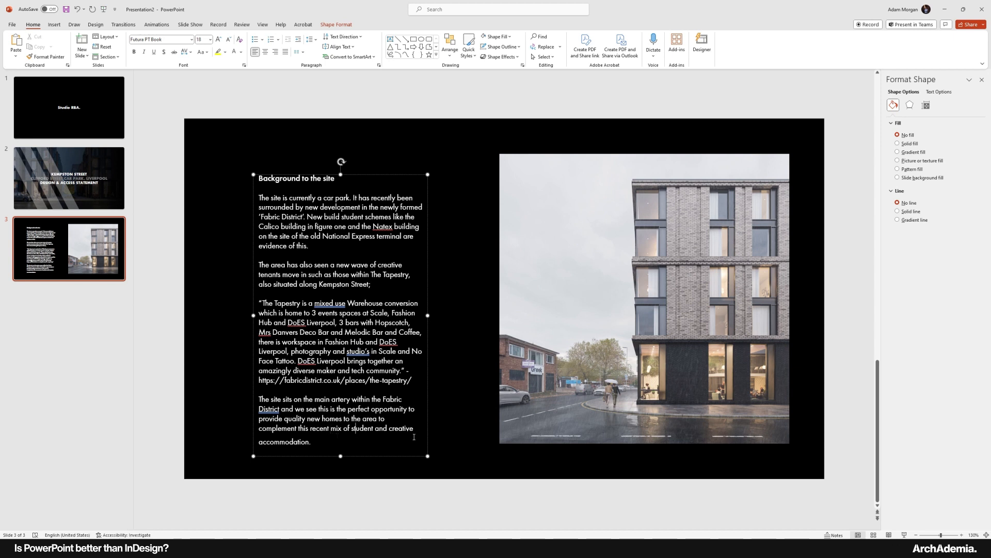
key(Delete)
click(282, 179)
click(335, 456)
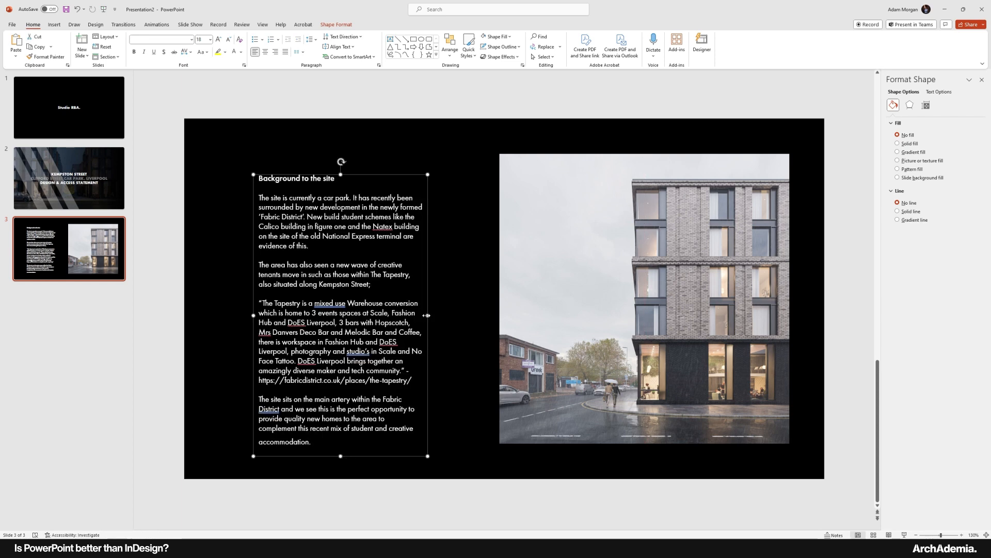
drag(427, 315, 450, 316)
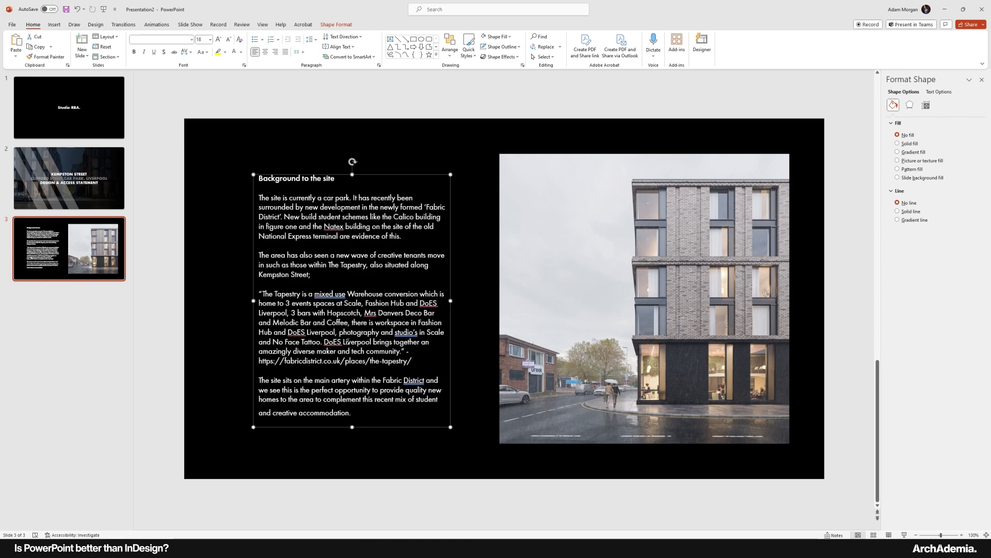
click(230, 467)
drag(312, 426, 297, 424)
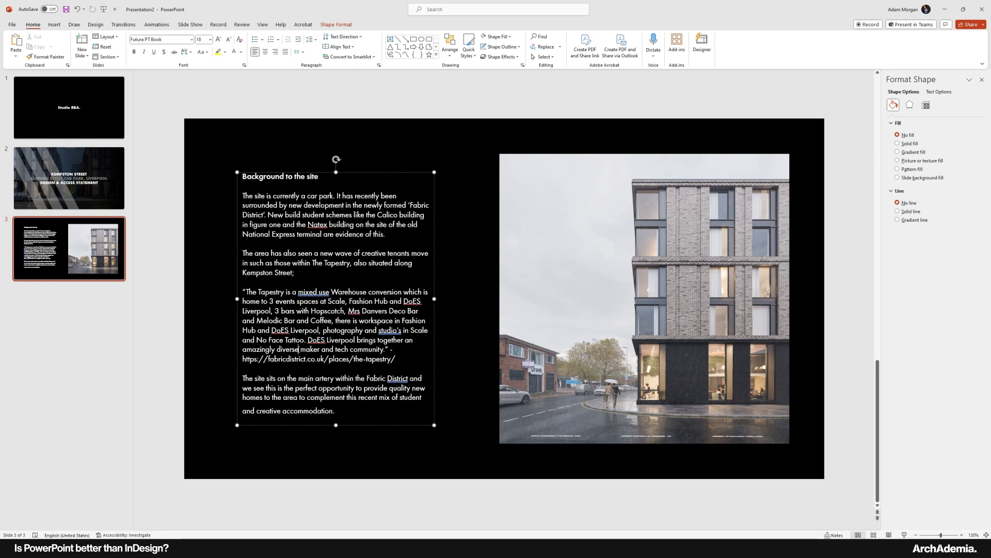
Set all the text in the text box to 14 pt and move the box down to the slide's vertical middle.
key(ctrl+a)
click(211, 42)
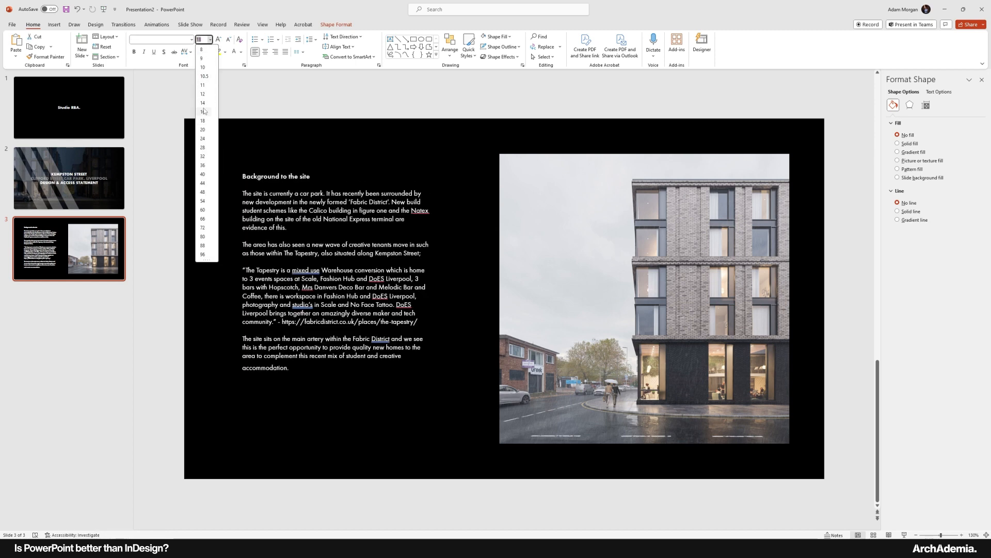
click(204, 104)
click(315, 383)
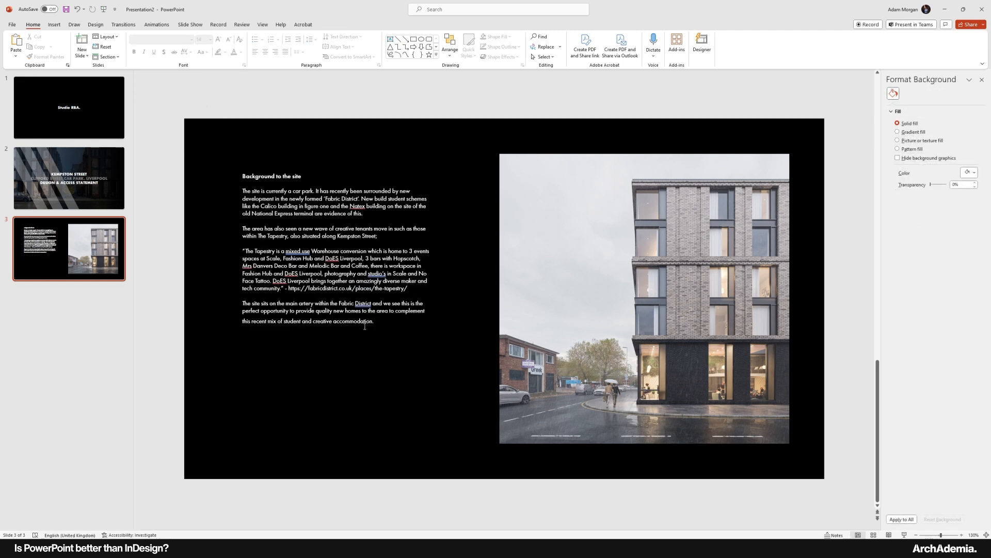
click(374, 322)
drag(389, 334, 387, 373)
click(380, 373)
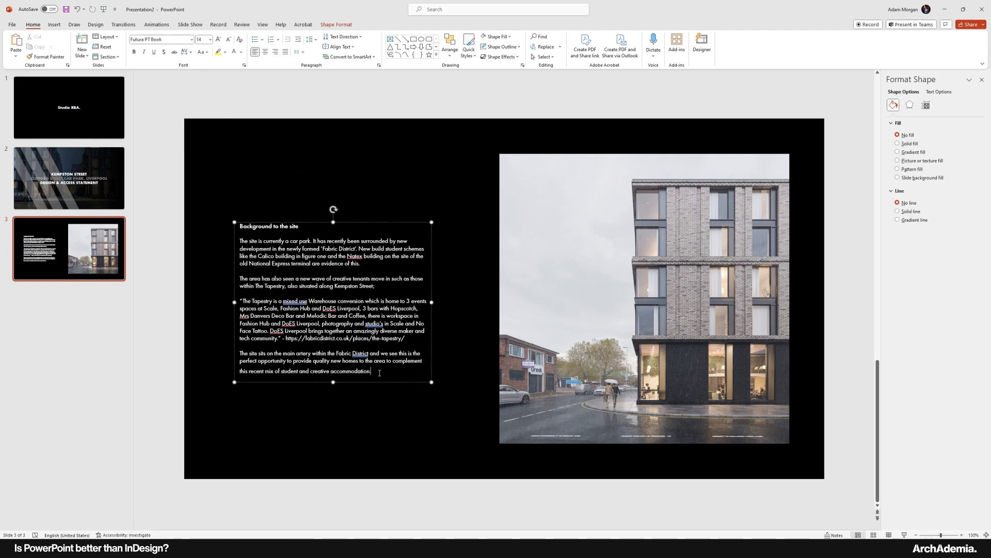
Set the heading "Background to the site" to 24 pt and narrow the text box into a slimmer column near the slide's left edge.
drag(301, 227, 239, 227)
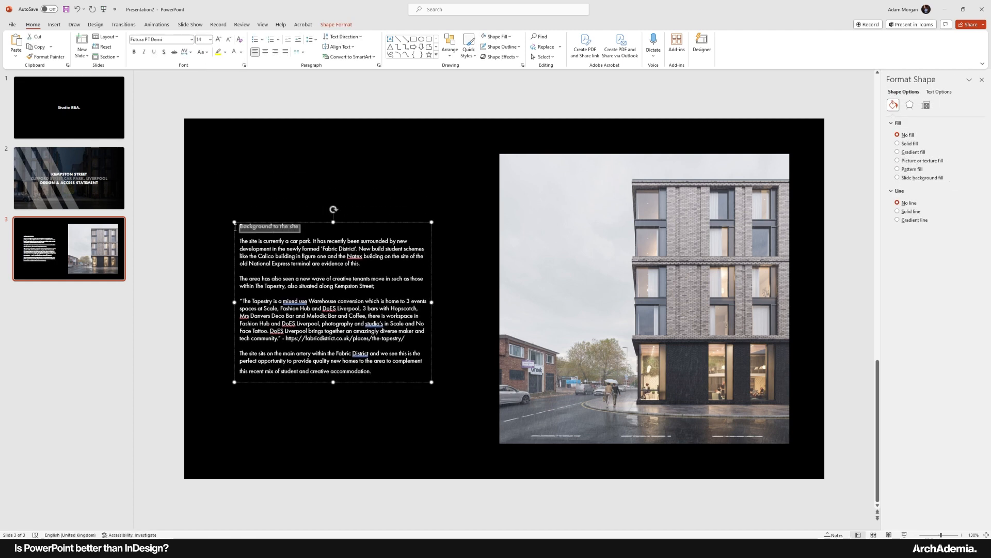
click(211, 39)
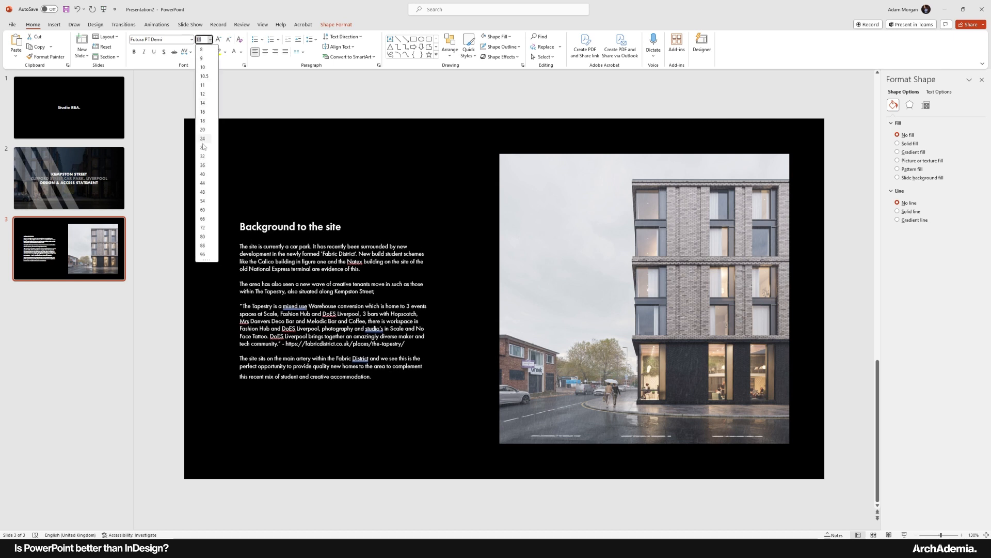
click(202, 138)
click(624, 504)
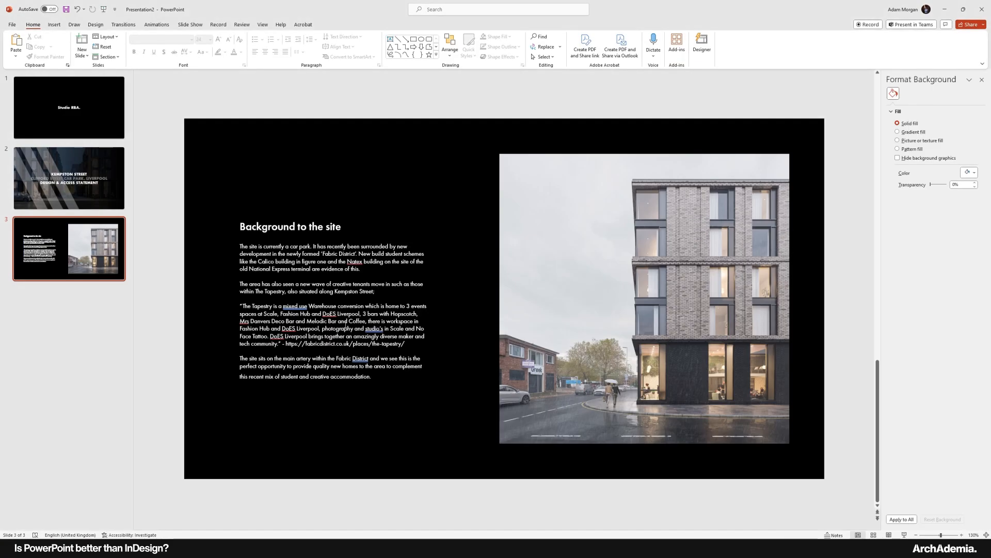
click(428, 392)
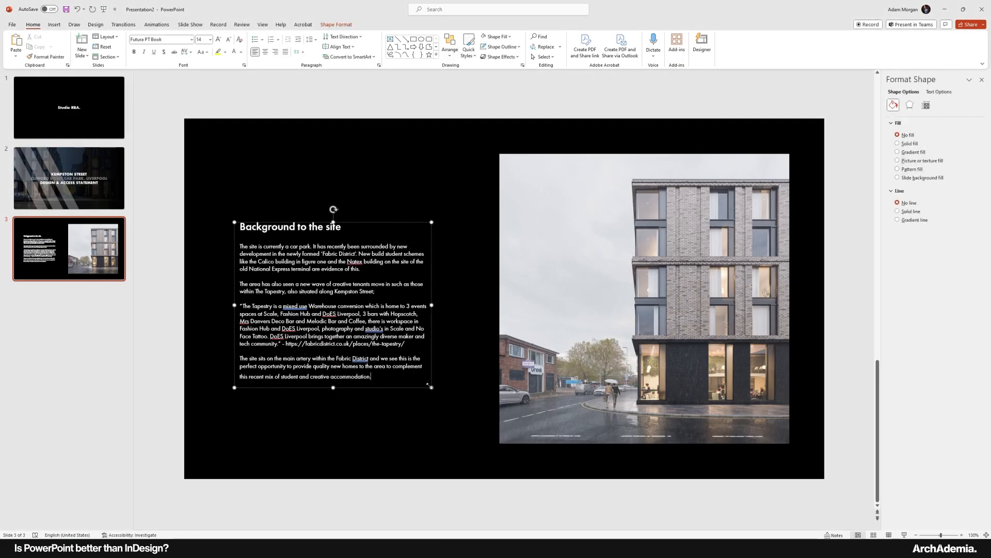
drag(428, 385, 366, 386)
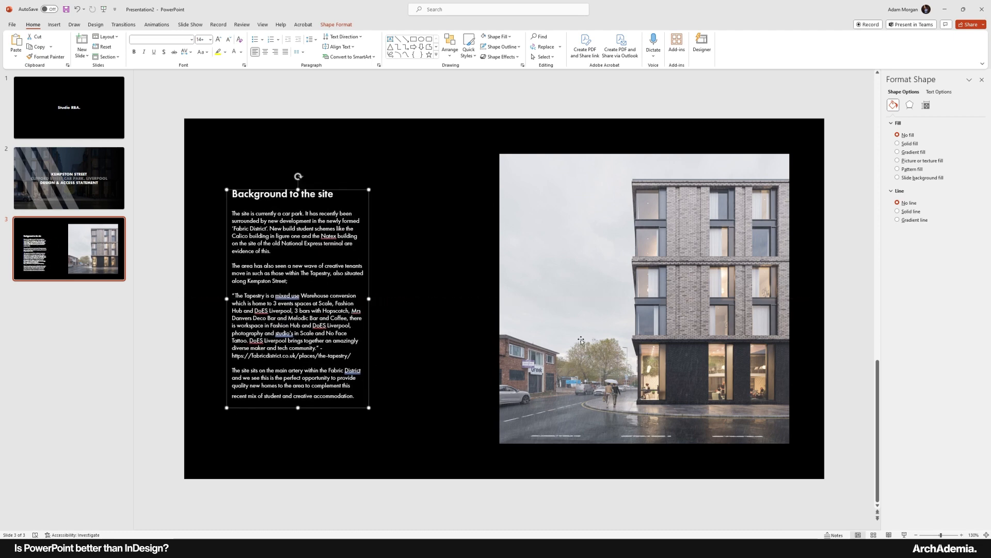
Enlarge the building picture on slide 3 proportionally toward the upper left until it comes close to the text column.
click(581, 339)
drag(500, 298, 441, 309)
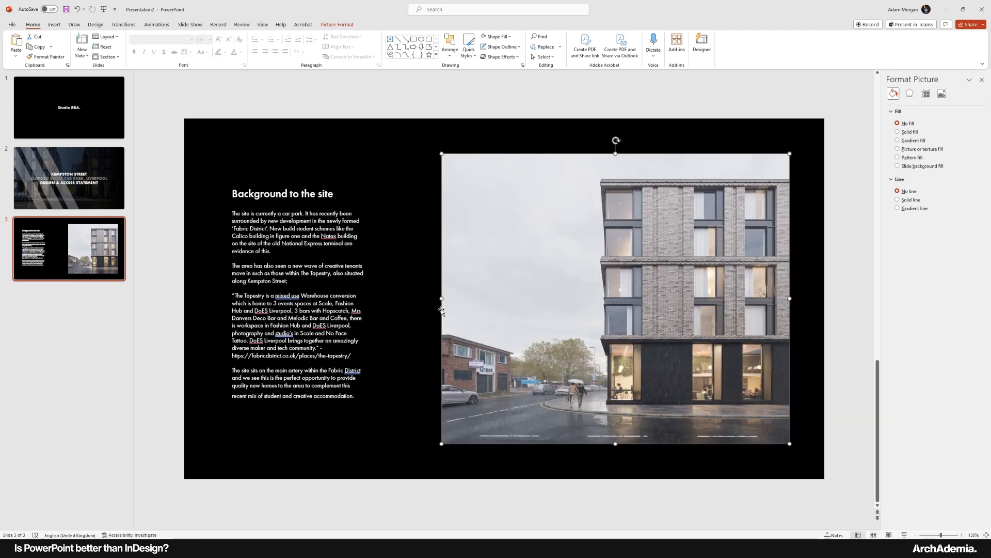
key(ctrl+z)
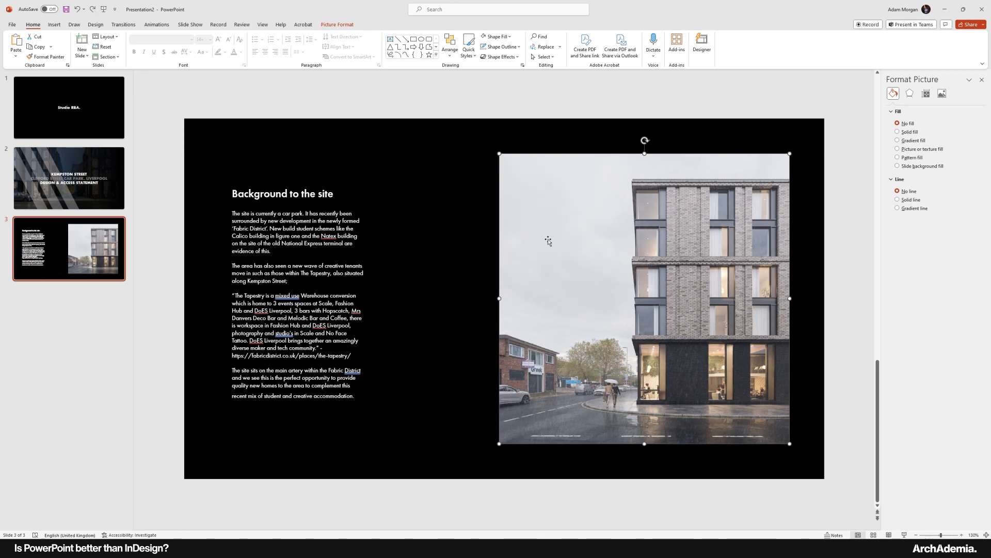
drag(500, 154, 402, 109)
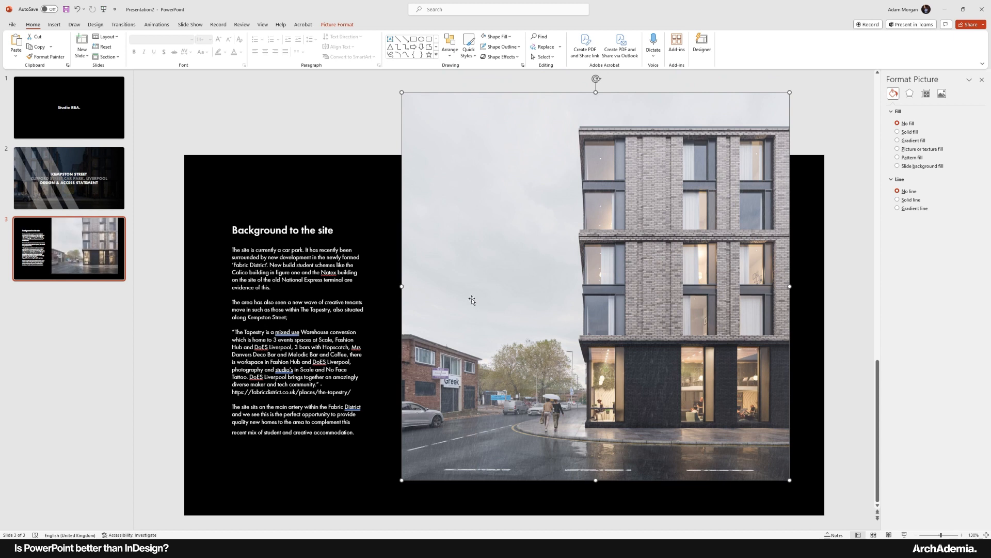
Crop the top of the enlarged picture so it fits inside the slide with matching margins, and nudge it slightly left.
click(338, 25)
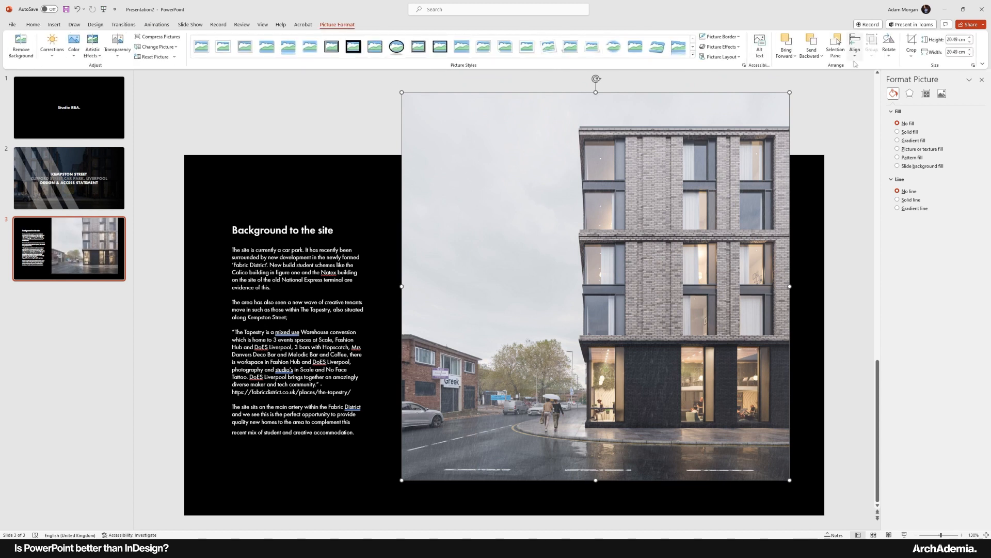
click(911, 43)
drag(595, 77, 596, 176)
click(829, 304)
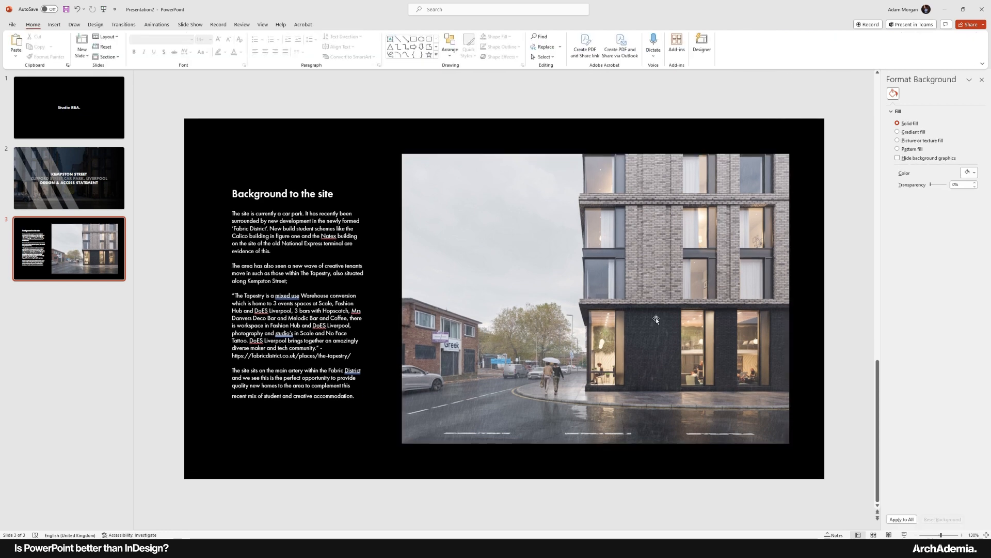
drag(655, 318, 655, 318)
click(849, 347)
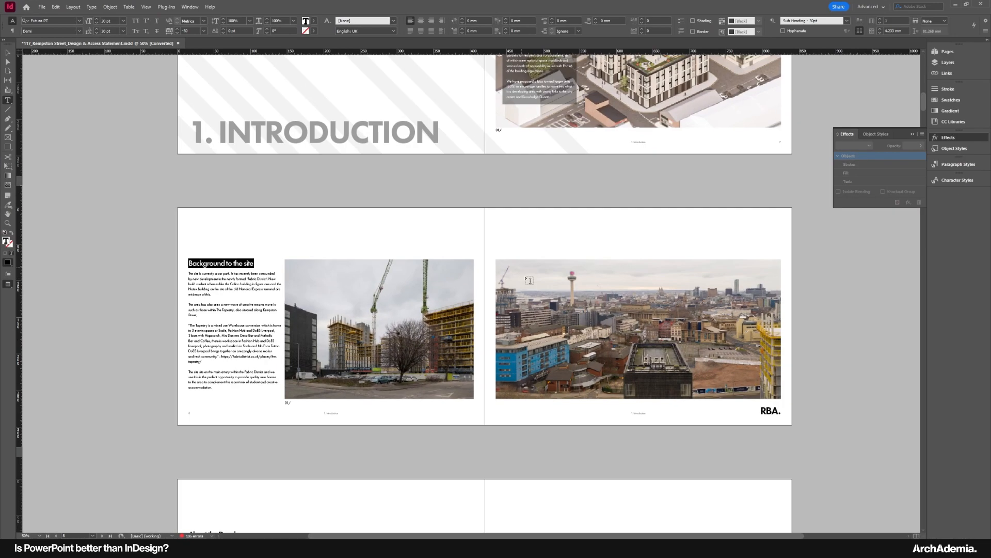
Look through the InDesign document down to the Opportunities and Constraints spread and examine its diagrams.
scroll(55, 161, down, 10)
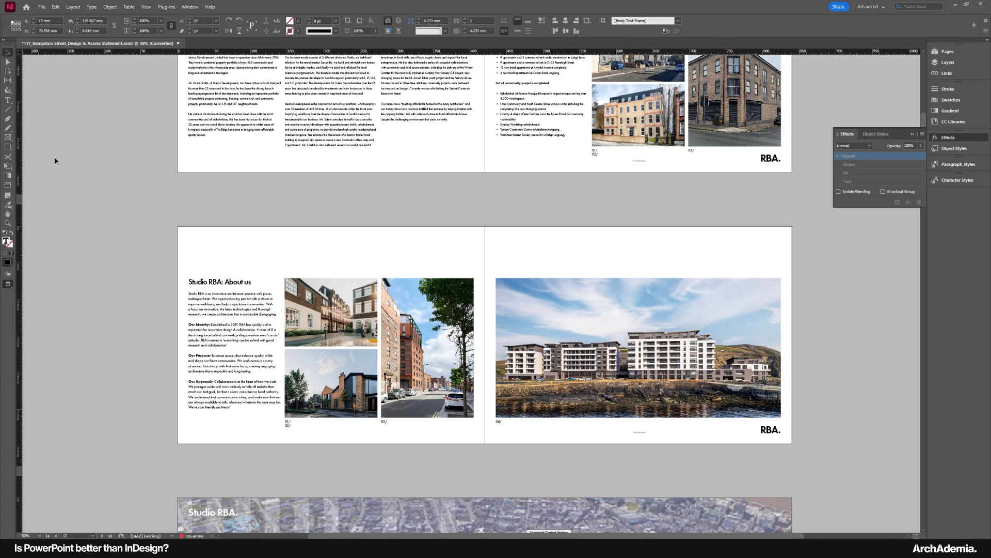
scroll(128, 302, down, 10)
click(389, 296)
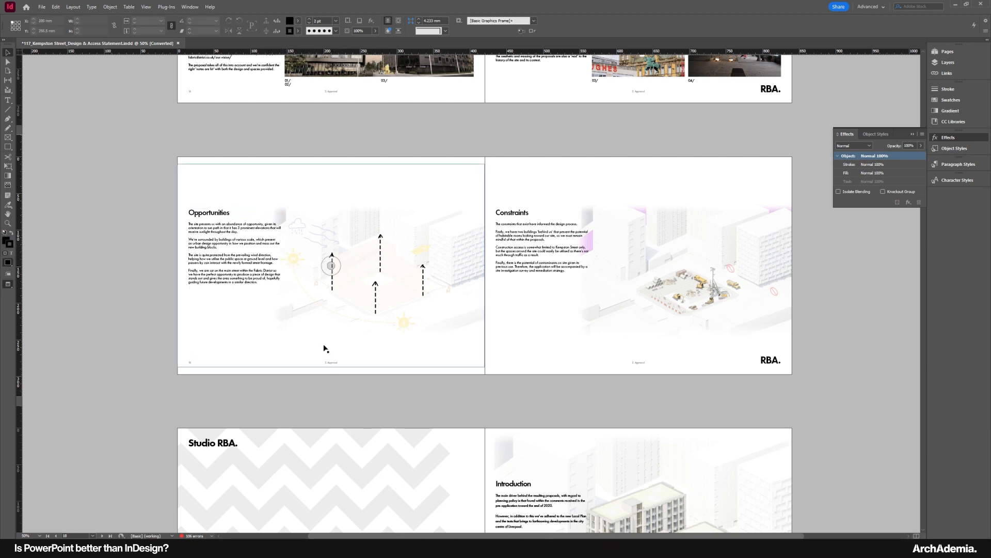
click(349, 405)
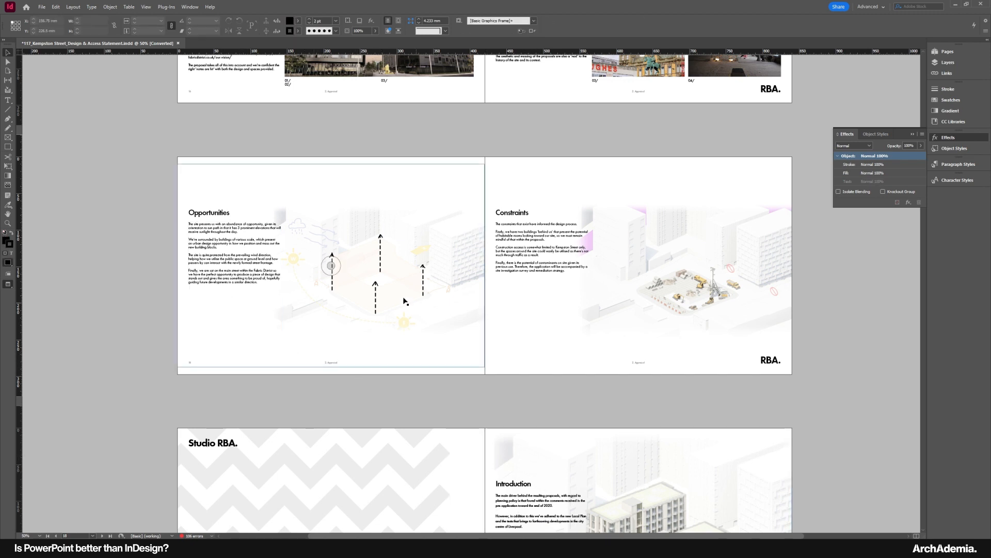
Switch back to PowerPoint, add a new slide after slide 3 and delete its title and content placeholders.
mouse_move(736, 548)
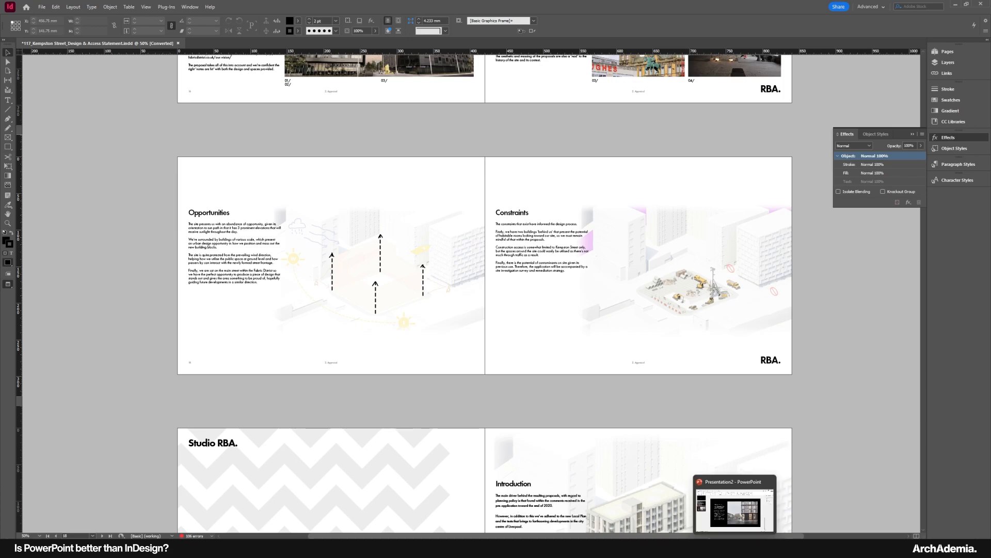
click(736, 510)
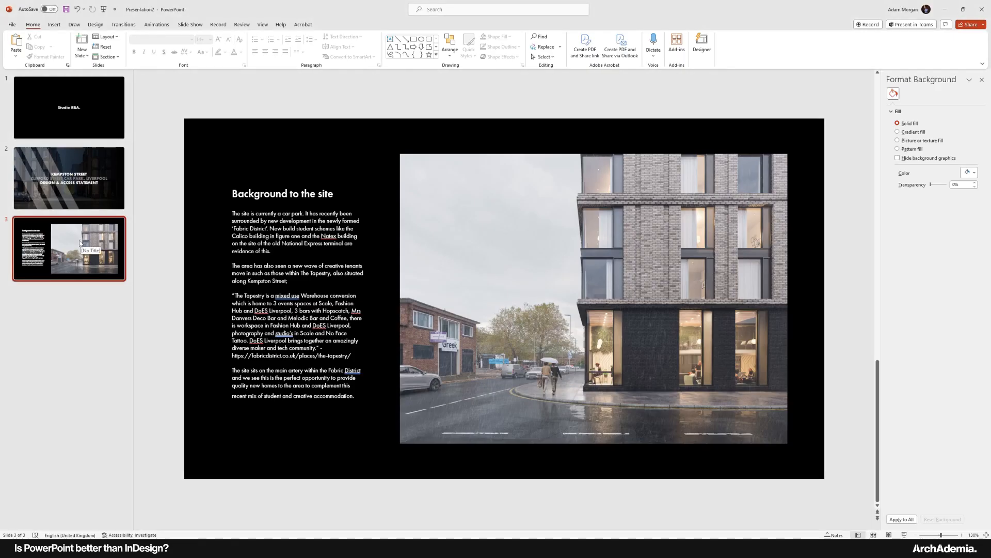
click(54, 24)
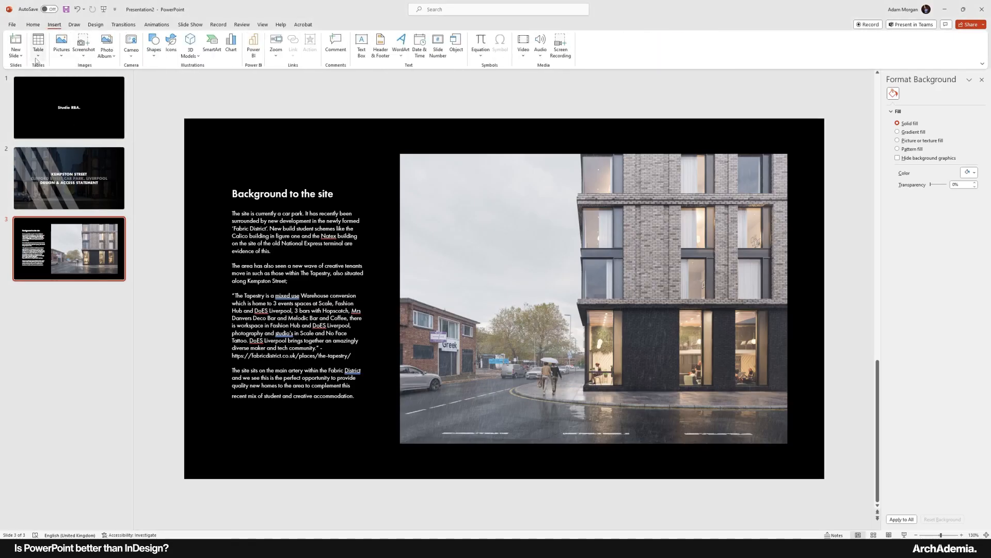
click(21, 47)
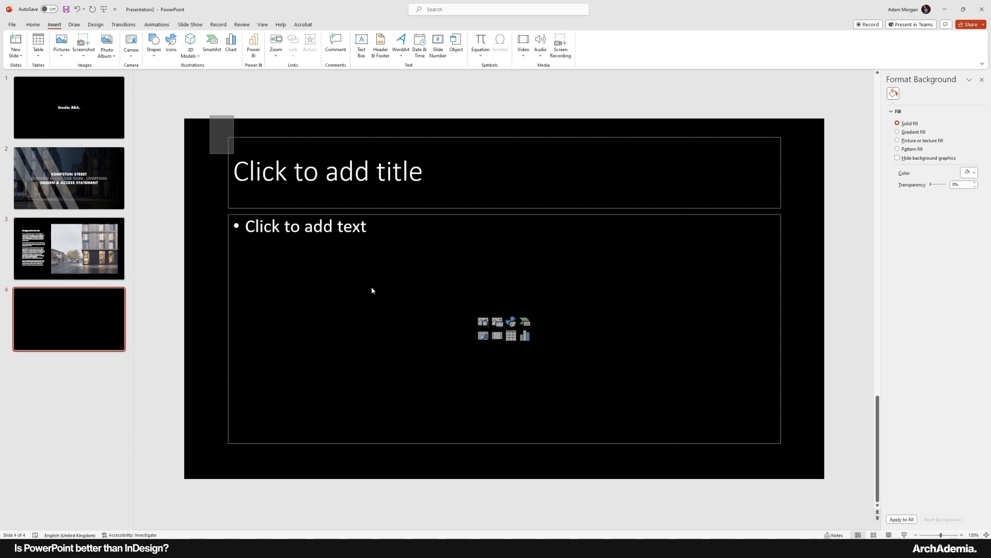
click(346, 269)
click(273, 217)
key(Delete)
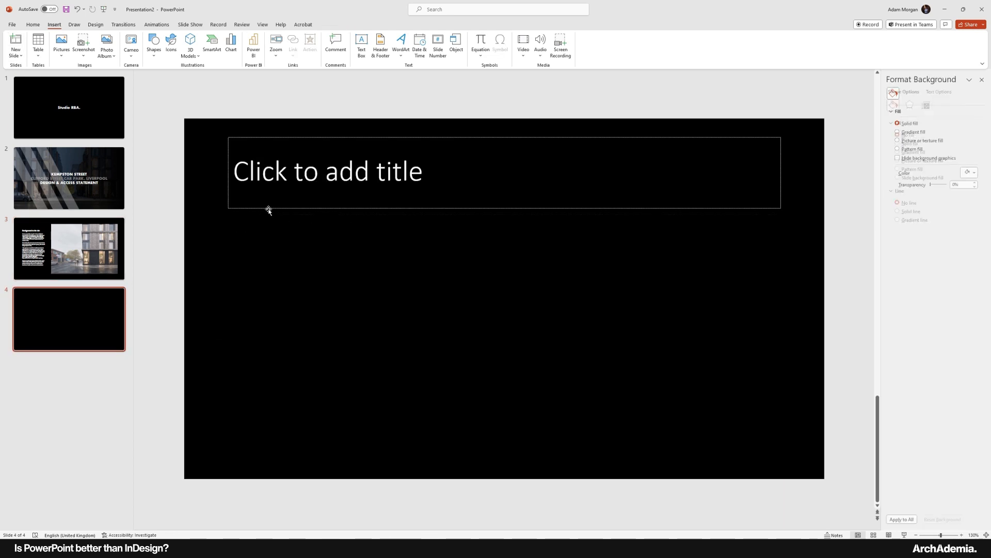
click(268, 209)
key(Delete)
Insert the LIV_Kempston St_Cam 002_221103 image from the CGIs folder on slide 4, filling the whole slide.
mouse_move(411, 546)
click(380, 546)
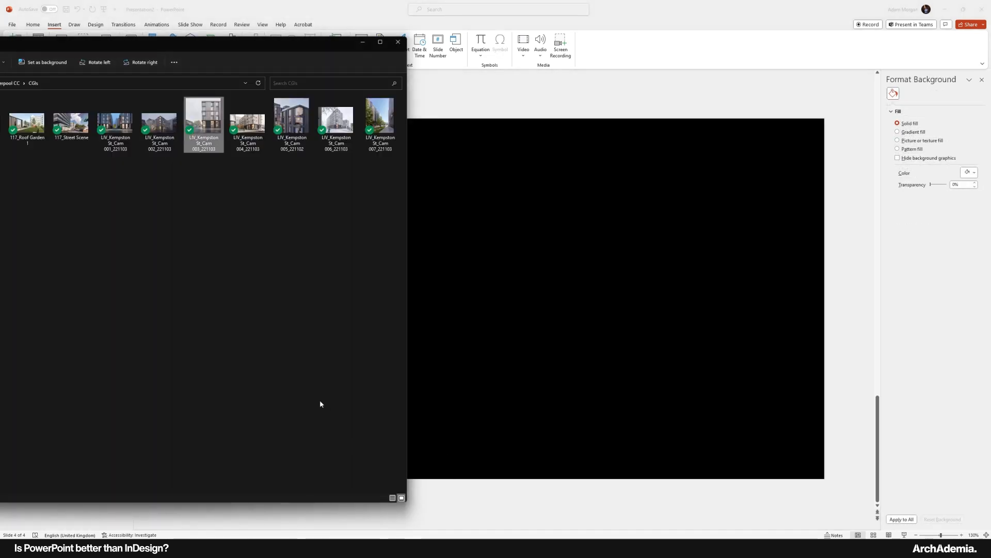
click(268, 230)
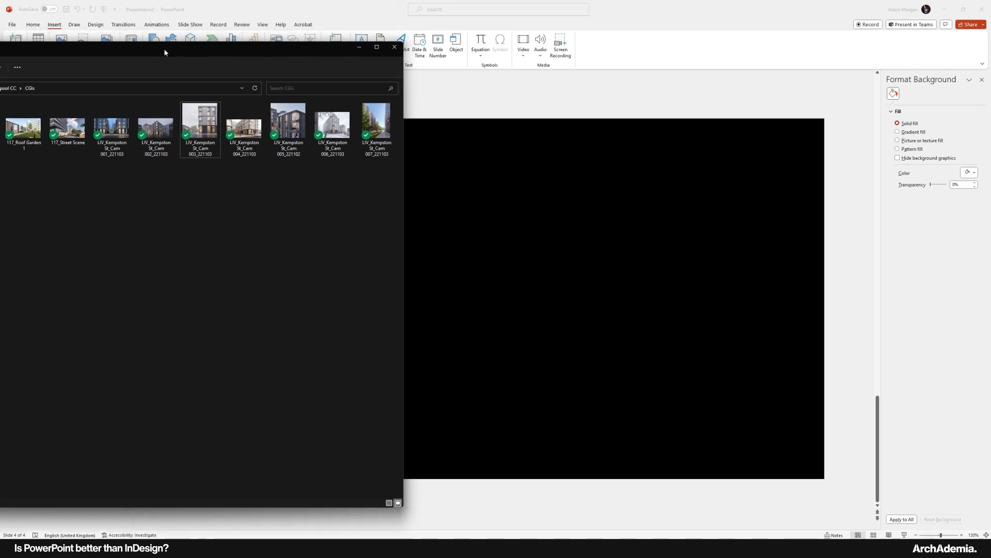
drag(159, 122, 674, 290)
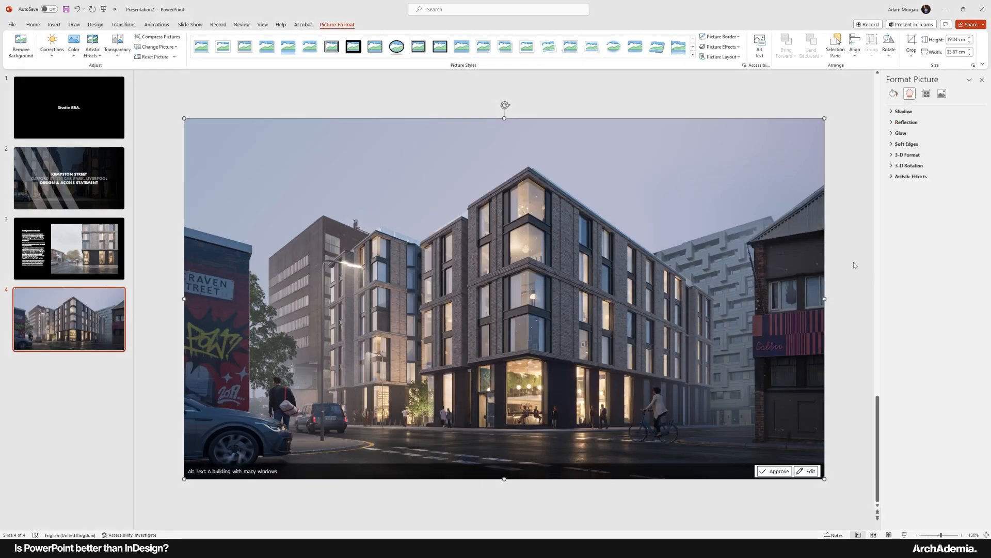
click(385, 480)
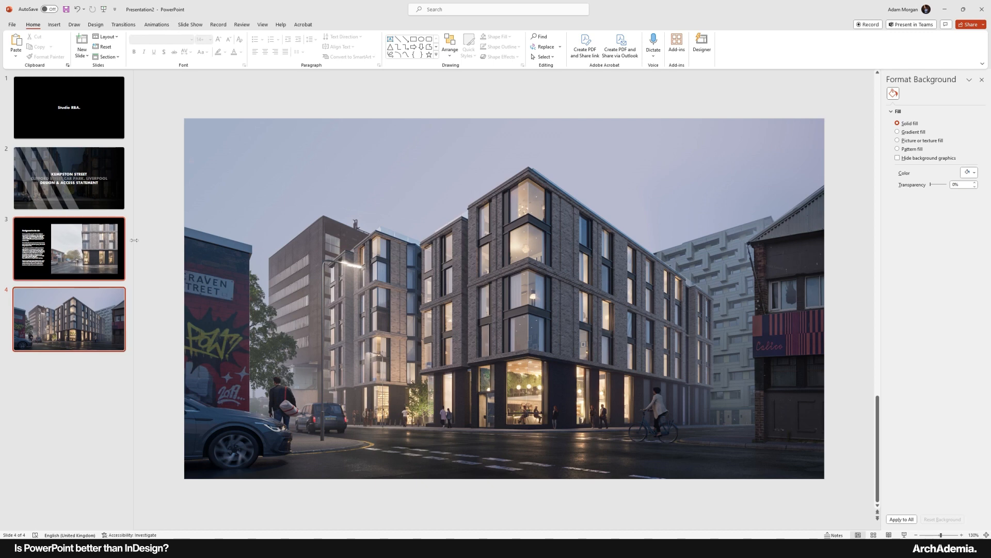
Draw a rectangle about 31.5 cm wide over the slide 4 picture and fit it to the slide's top, left and bottom edges.
click(102, 154)
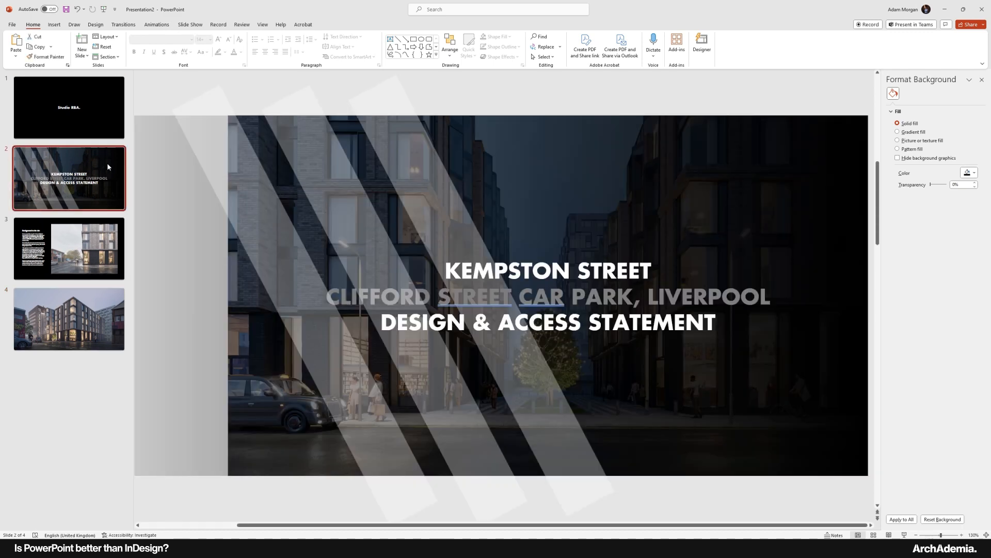
click(66, 307)
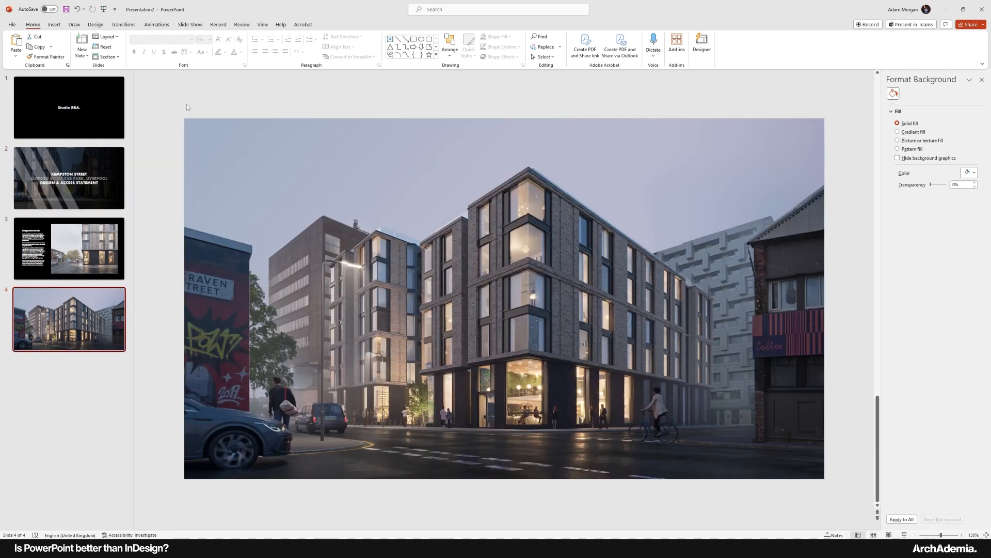
click(58, 25)
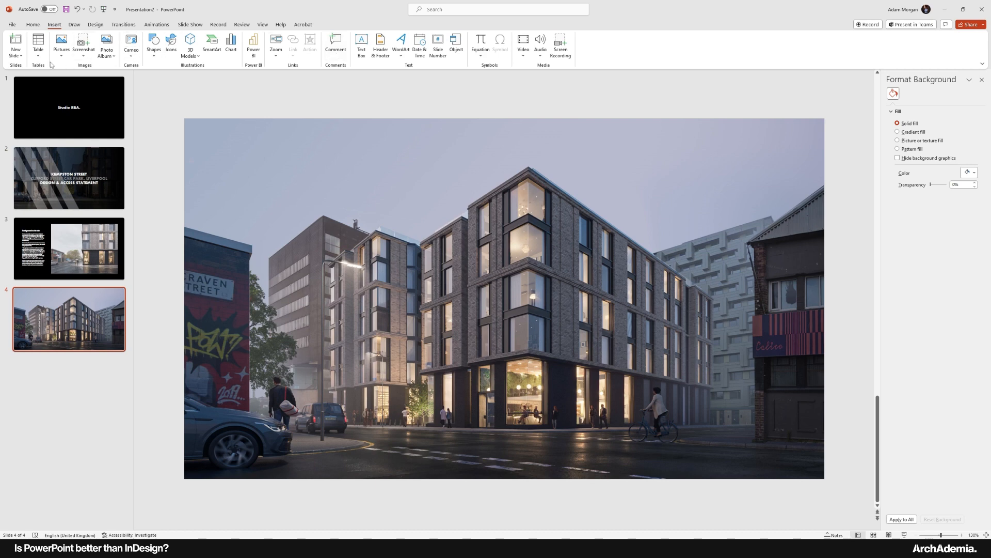
click(155, 44)
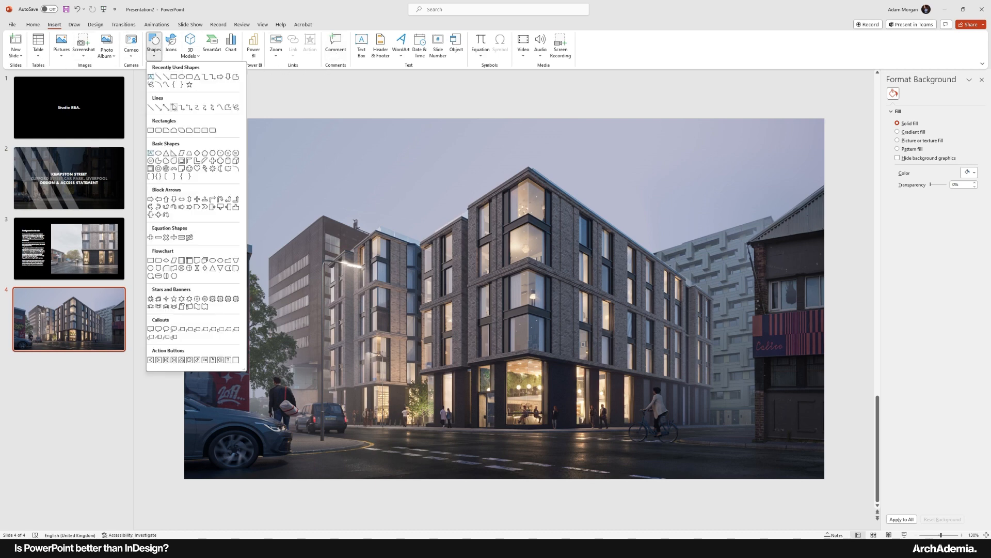
click(174, 77)
mouse_move(173, 108)
mouse_down()
mouse_move(362, 262)
mouse_move(742, 480)
mouse_move(780, 491)
mouse_up()
drag(474, 108, 475, 118)
drag(173, 305, 184, 306)
drag(481, 486, 481, 479)
click(609, 97)
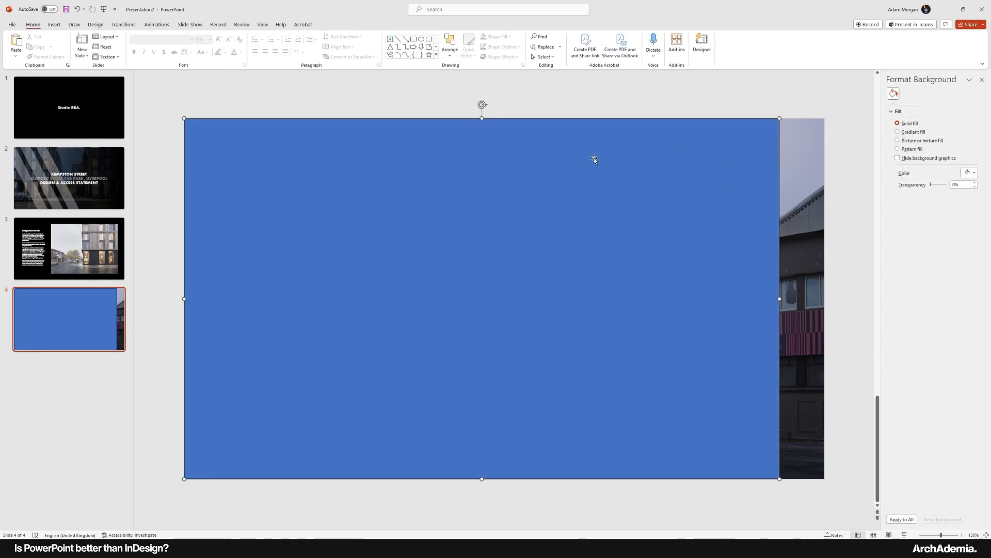
Remove the rectangle's outline and give it a linear gradient fill with a black end stop at 100%.
click(713, 225)
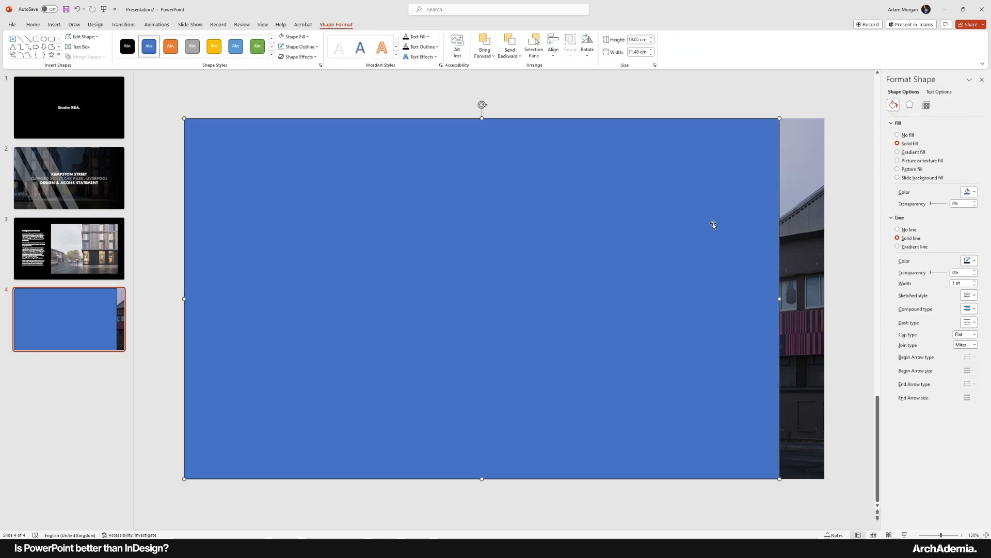
click(904, 230)
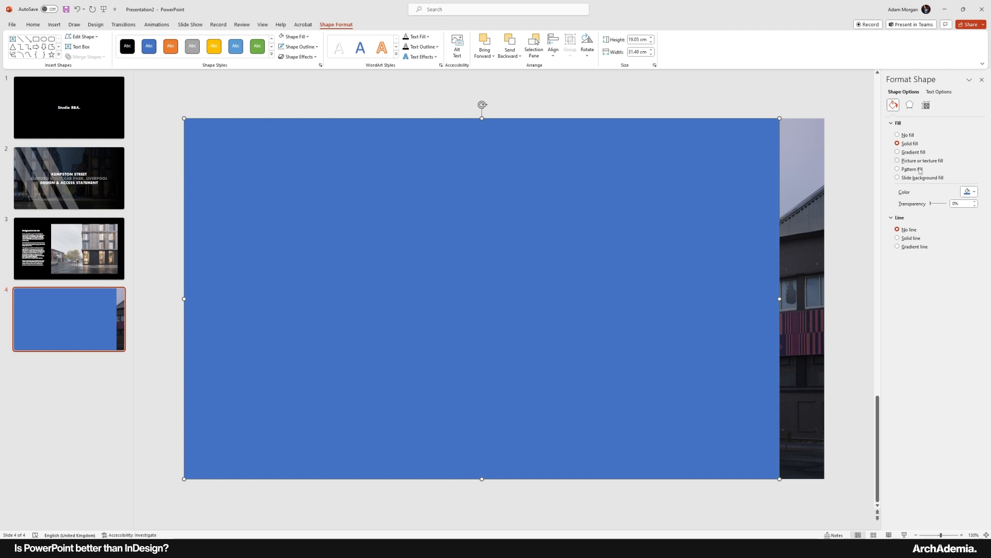
click(904, 153)
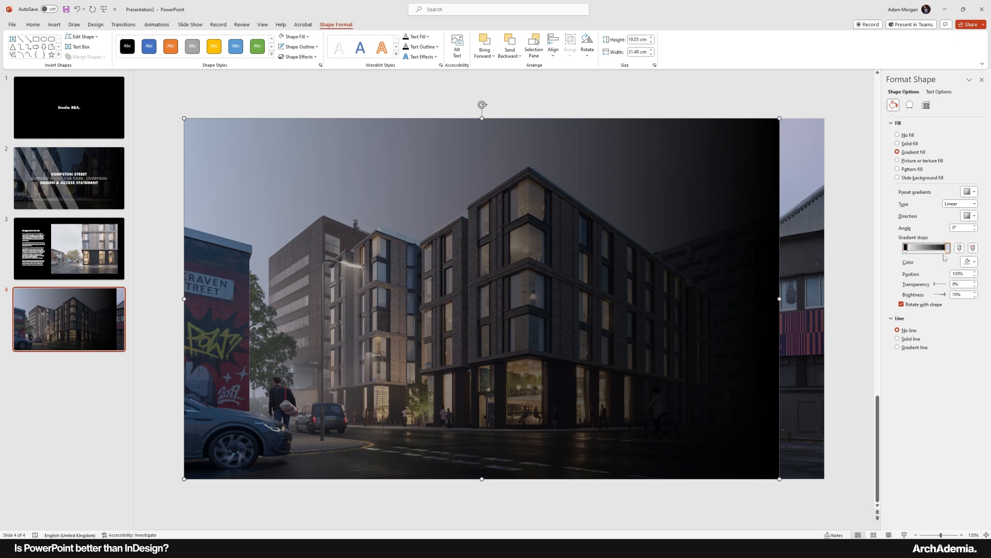
click(975, 262)
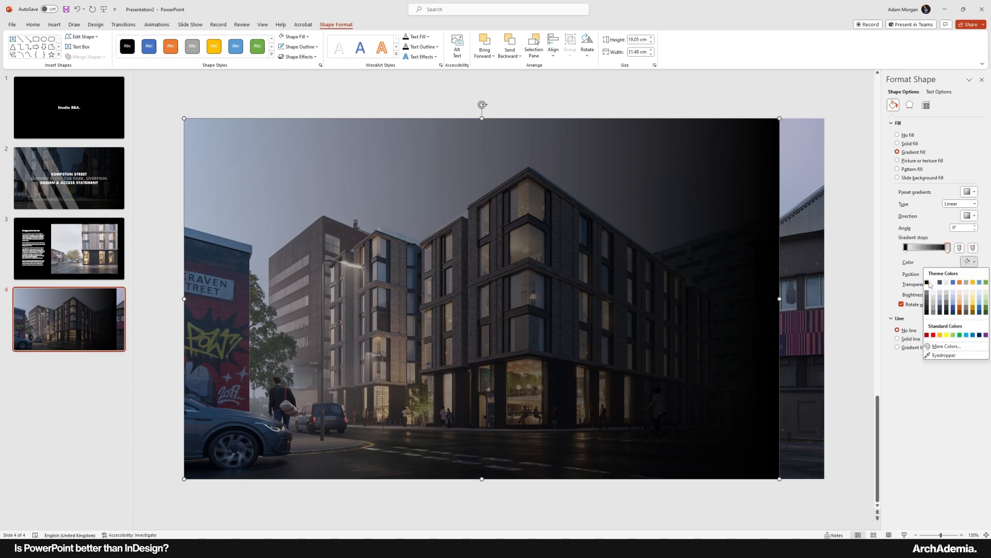
click(927, 282)
drag(949, 248, 901, 248)
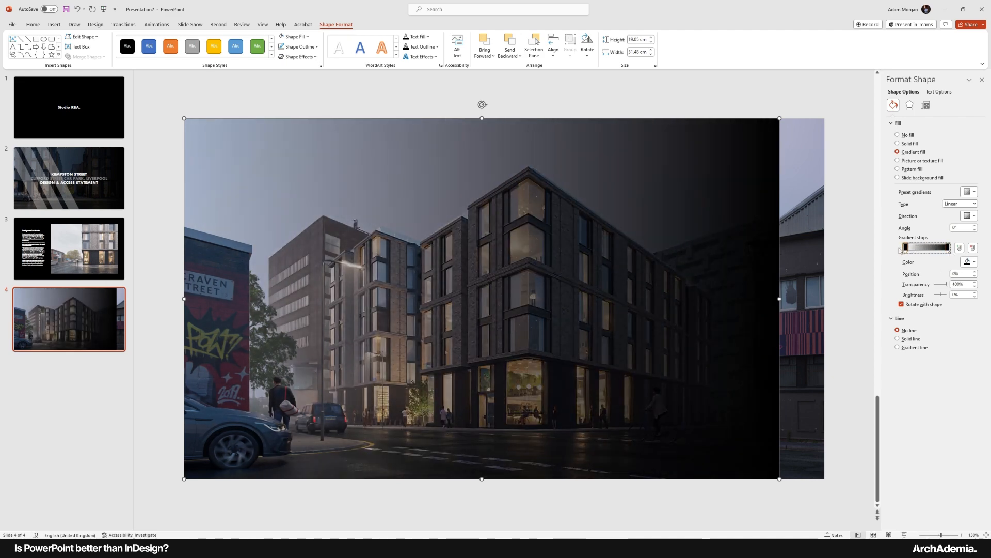
Rotate the gradient rectangle 180° and widen it to 33.87 cm so it reaches the slide's right edge.
drag(483, 104, 482, 342)
click(150, 284)
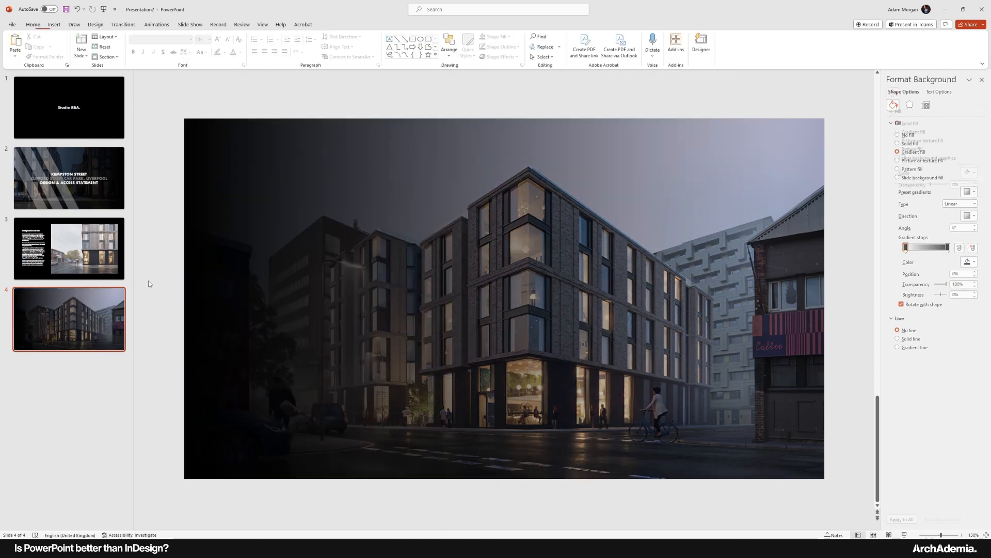
click(236, 270)
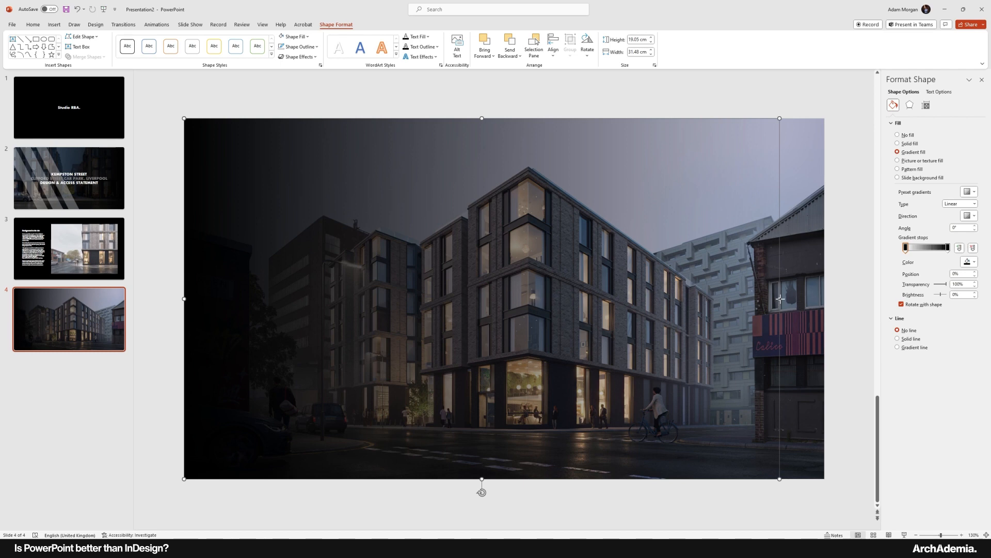
drag(780, 298, 825, 300)
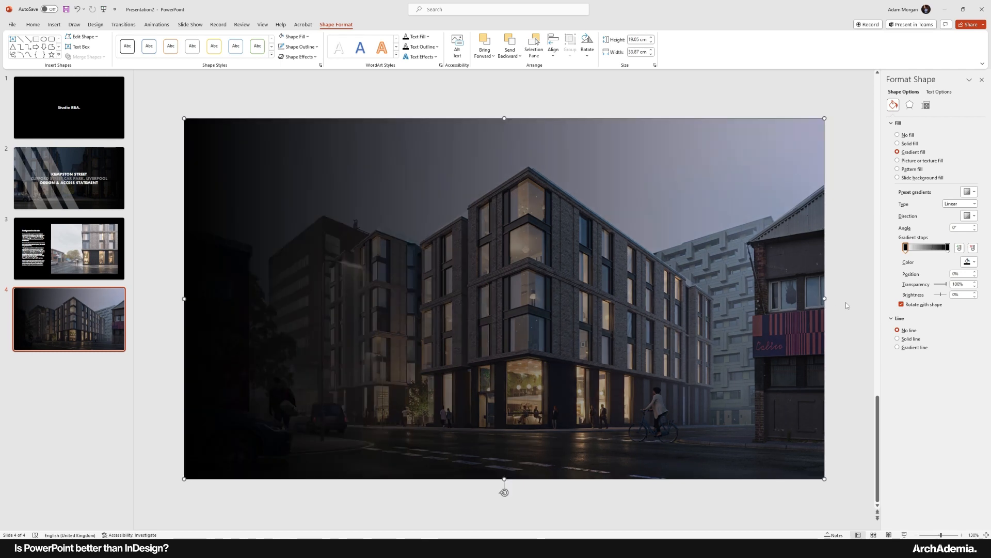
Move a black gradient stop to position 71% and set its transparency to 34%.
drag(905, 247, 936, 250)
drag(945, 248, 936, 249)
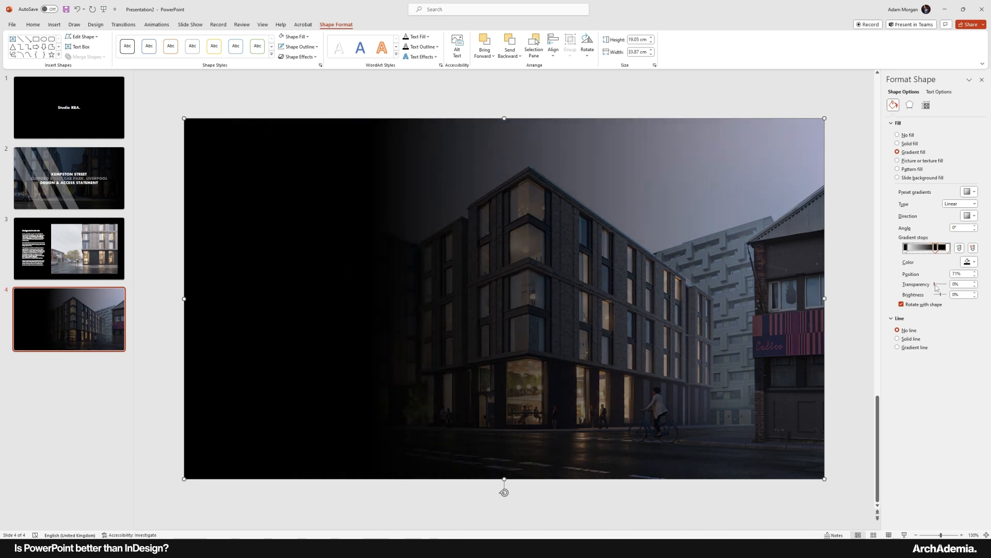
drag(936, 284, 941, 287)
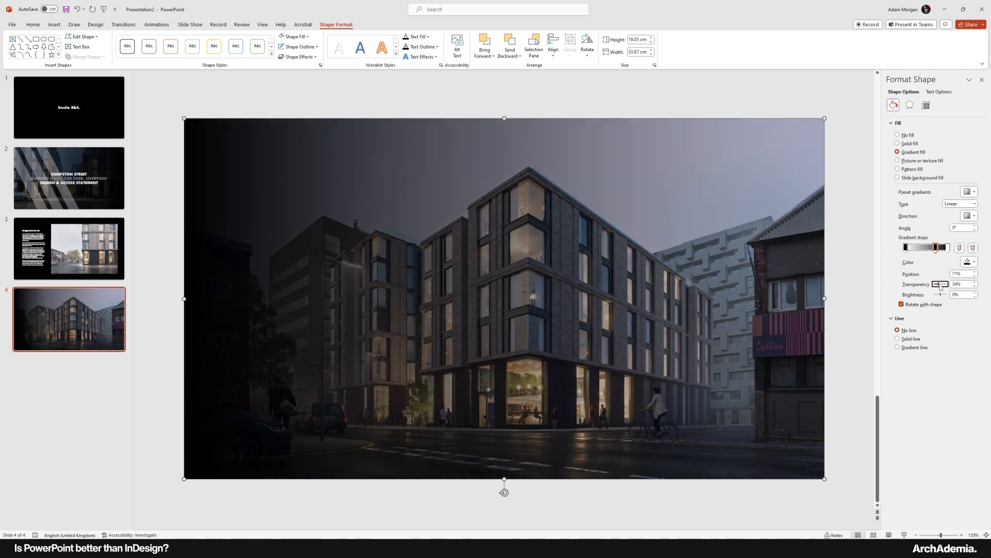
Switch to the InDesign document and copy the entire body text of the Opportunities page.
click(640, 513)
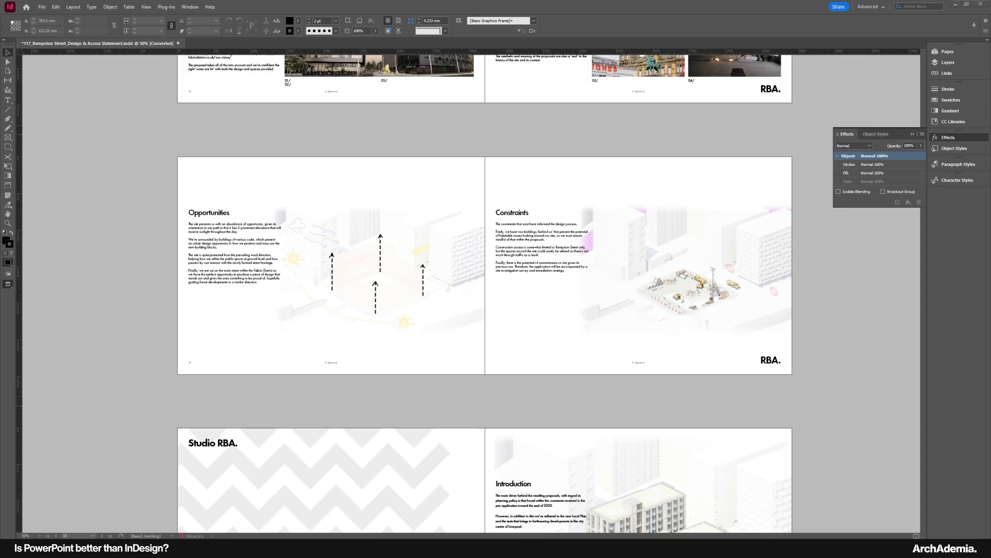
double_click(249, 267)
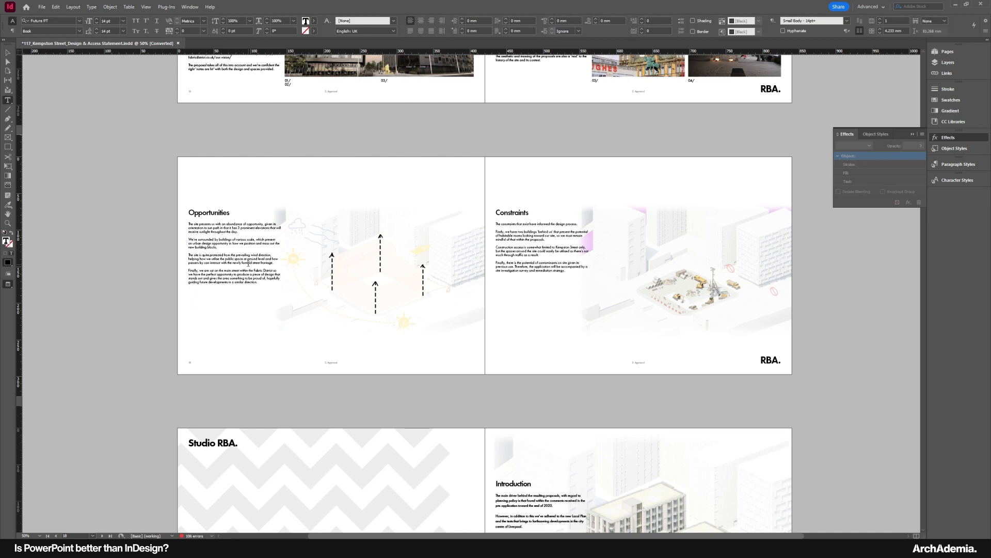
key(ctrl+a)
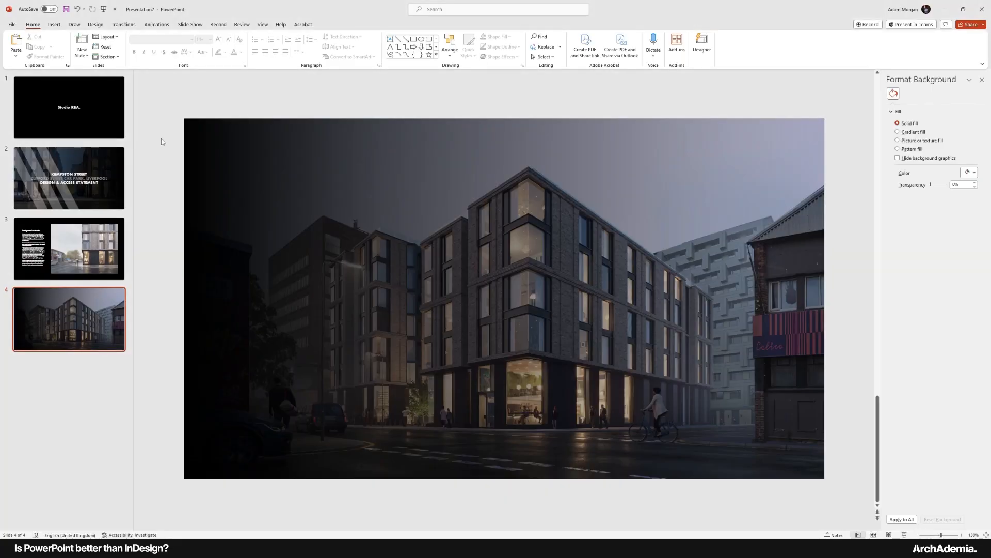
Return to PowerPoint and paste the copied text into a new text box over the dark left part of slide 4.
click(242, 207)
click(174, 212)
click(54, 25)
click(361, 45)
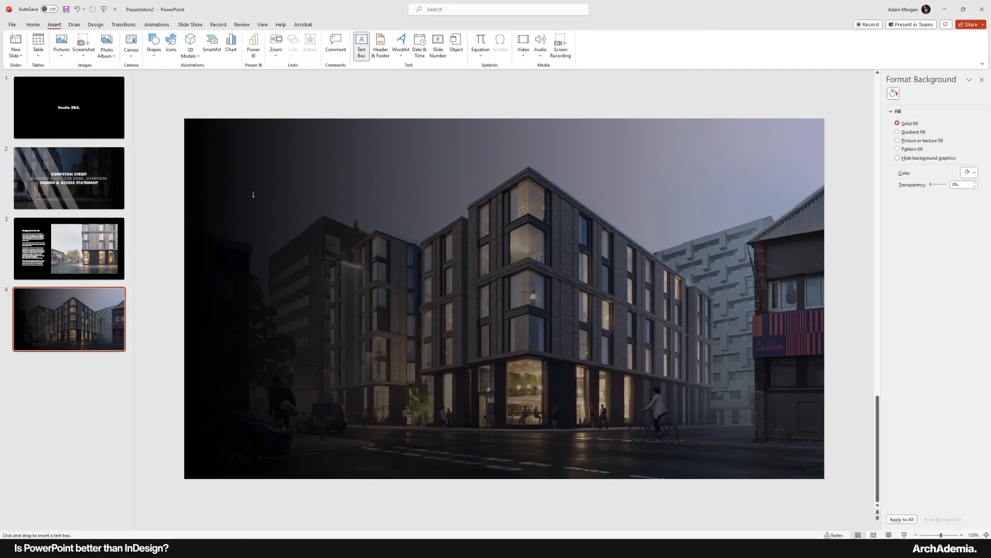
drag(253, 188, 388, 401)
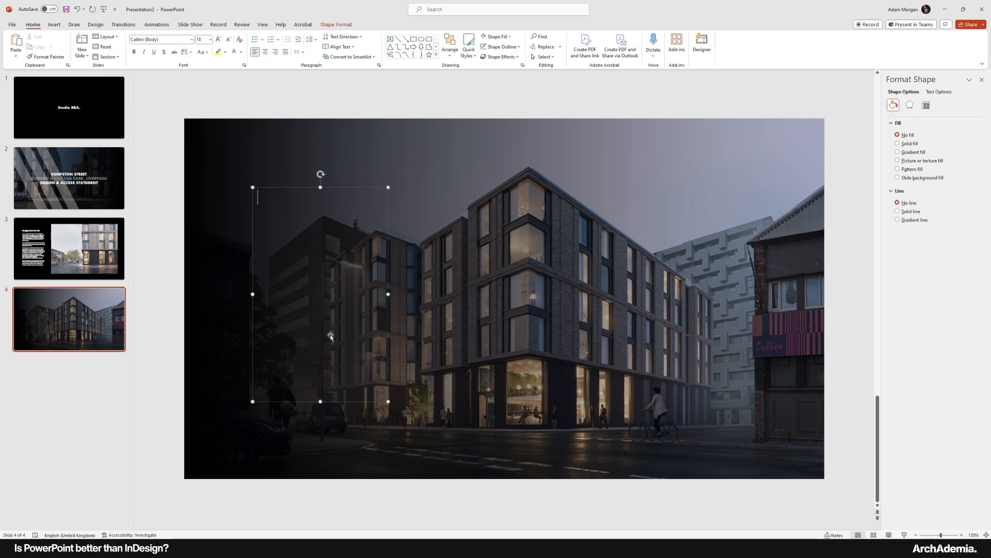
key(ctrl+v)
Make all the pasted Opportunities text white and set its font size to 14.
key(ctrl+a)
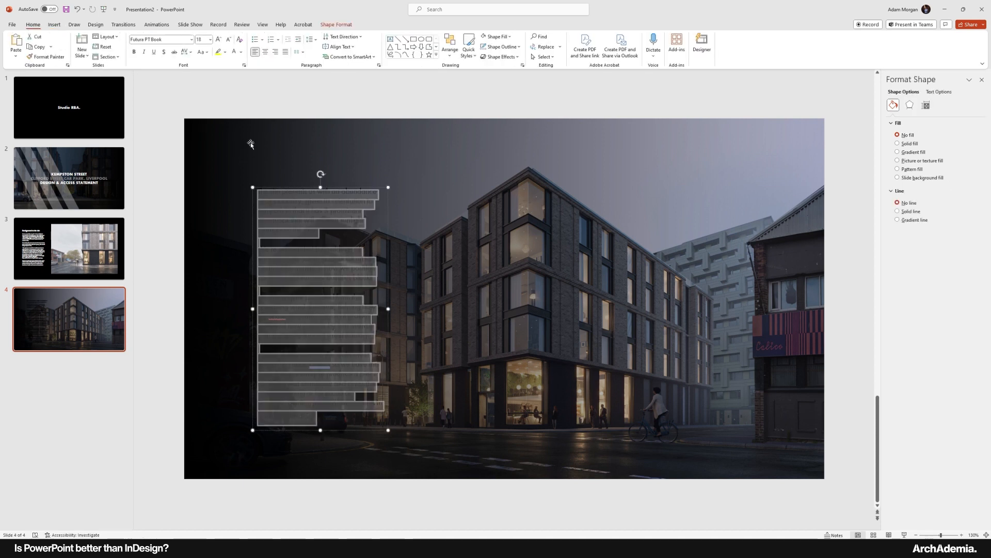
click(234, 52)
click(276, 316)
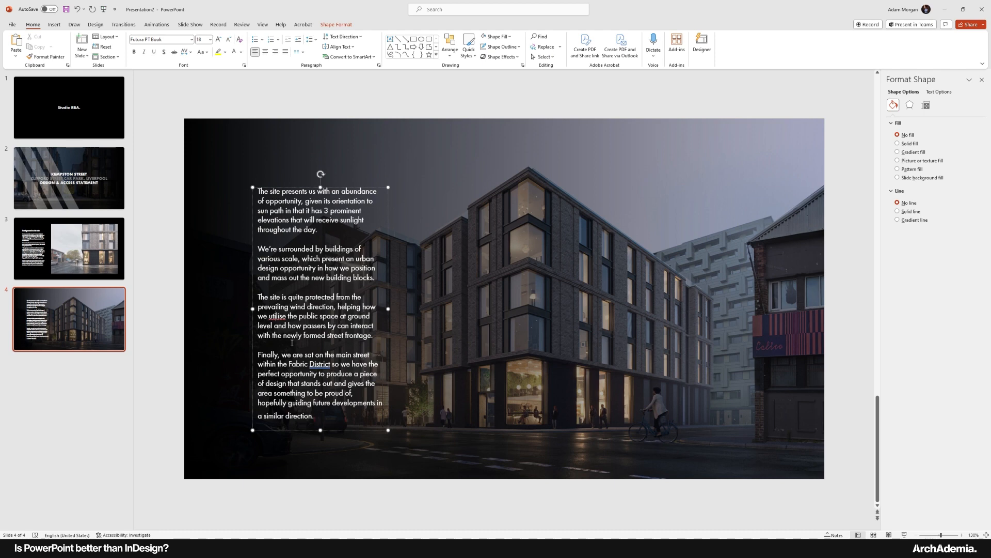
key(ctrl+a)
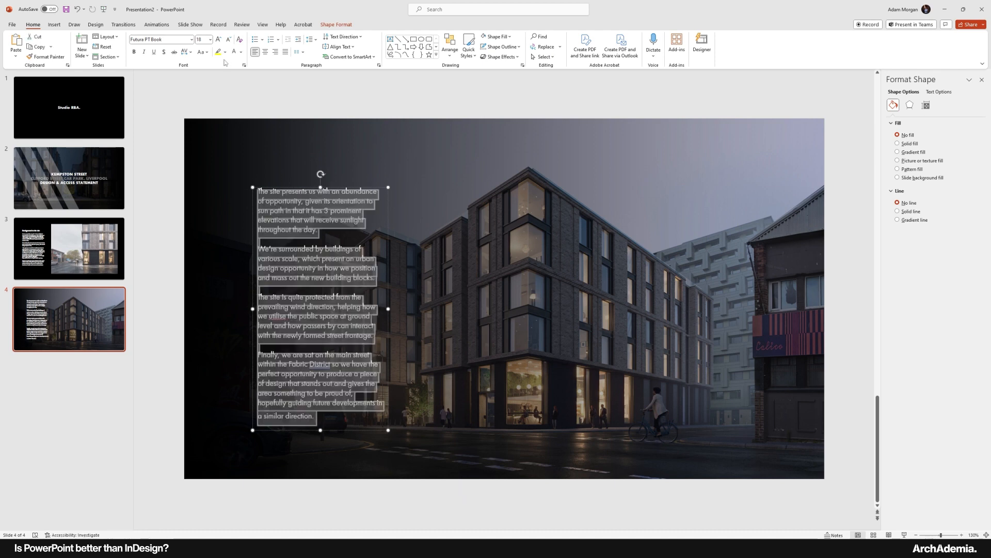
click(210, 39)
click(202, 102)
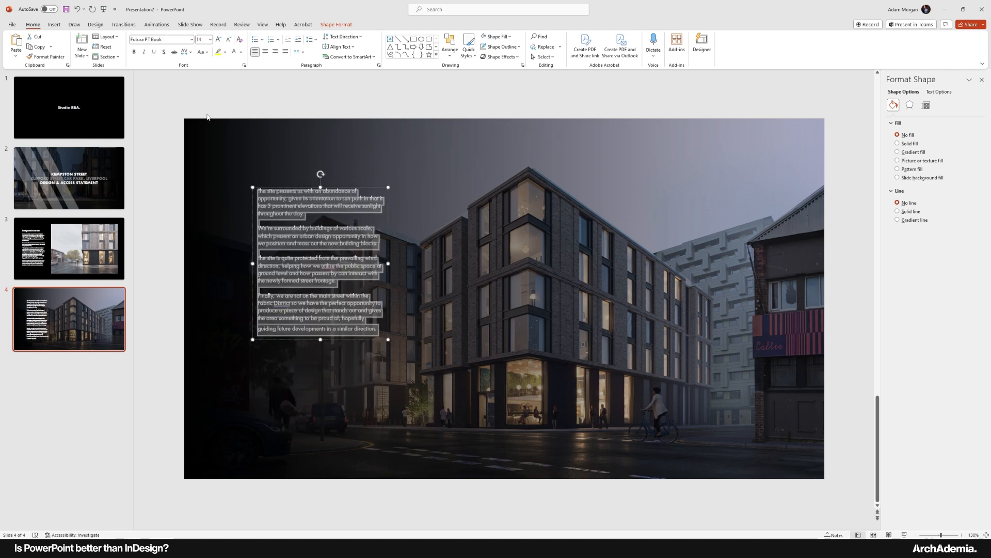
Move the Opportunities text box down to about the vertical middle of the slide.
click(310, 362)
click(303, 339)
drag(303, 340, 304, 383)
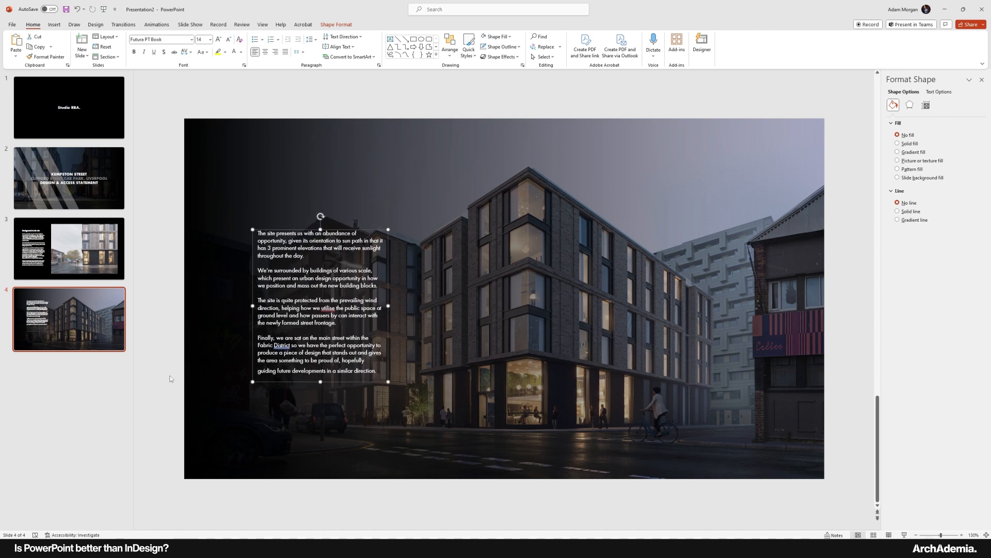
click(388, 450)
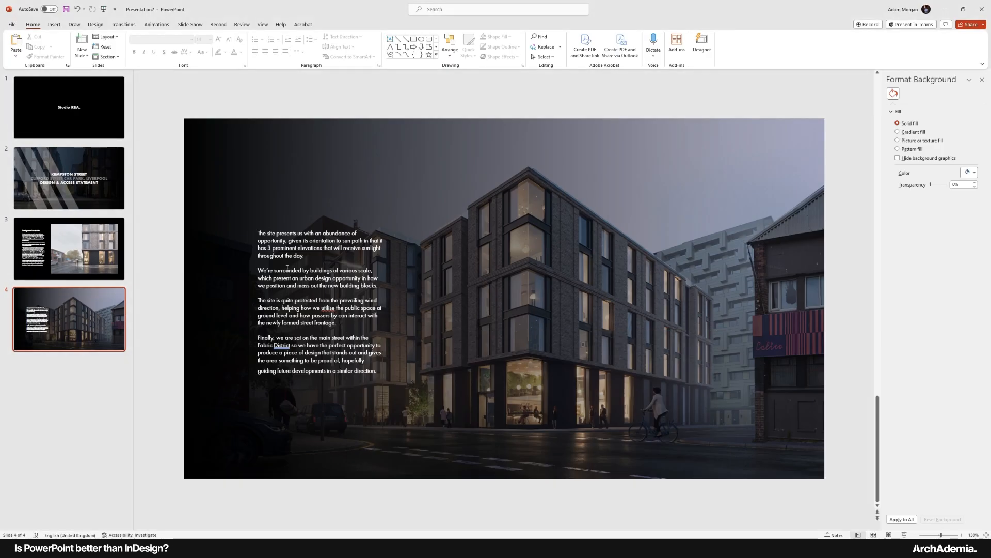
Add the bold heading OPPORTUNITIES above the first paragraph, separated from it by a blank line.
click(261, 235)
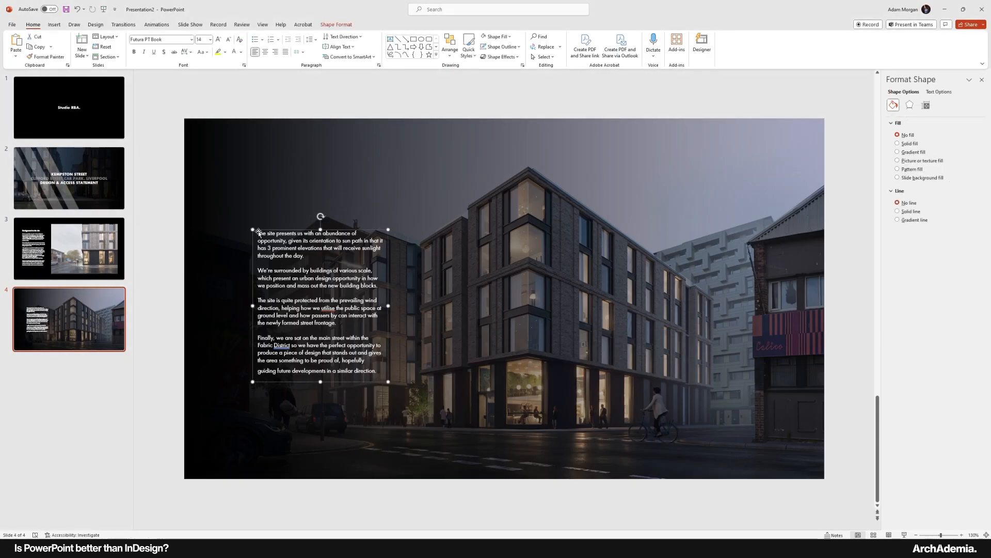
key(Return)
key(Return)
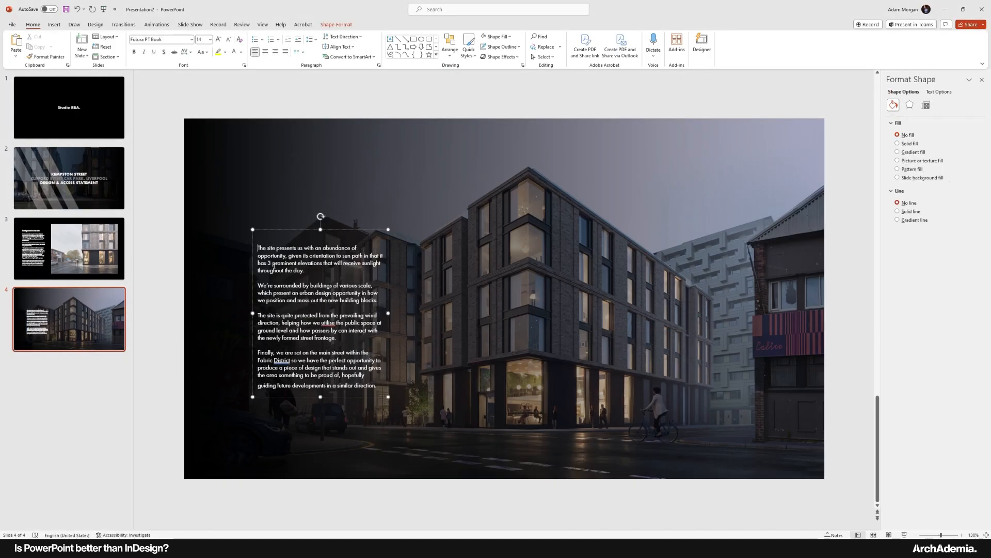
text(OPPORTUNITIES)
double_click(268, 235)
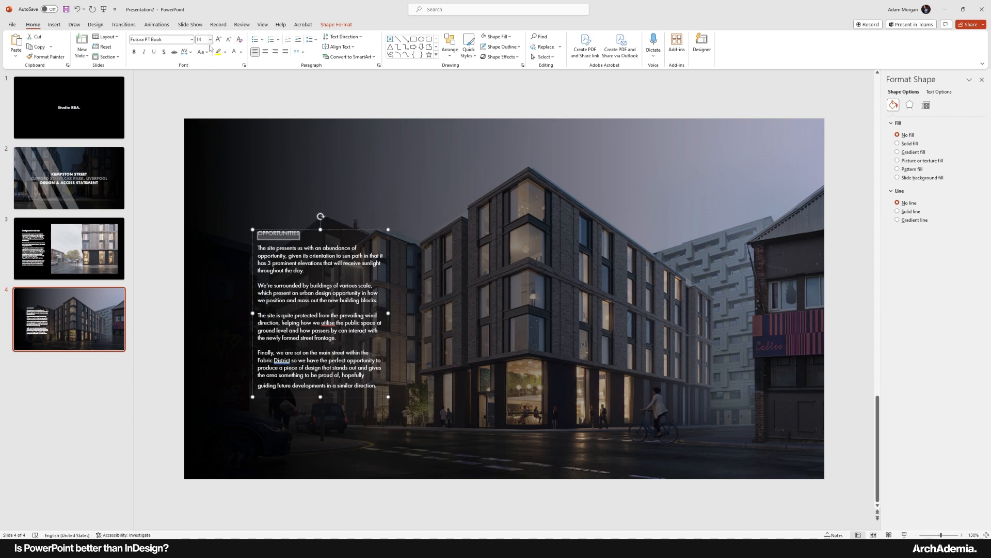
click(134, 52)
click(312, 235)
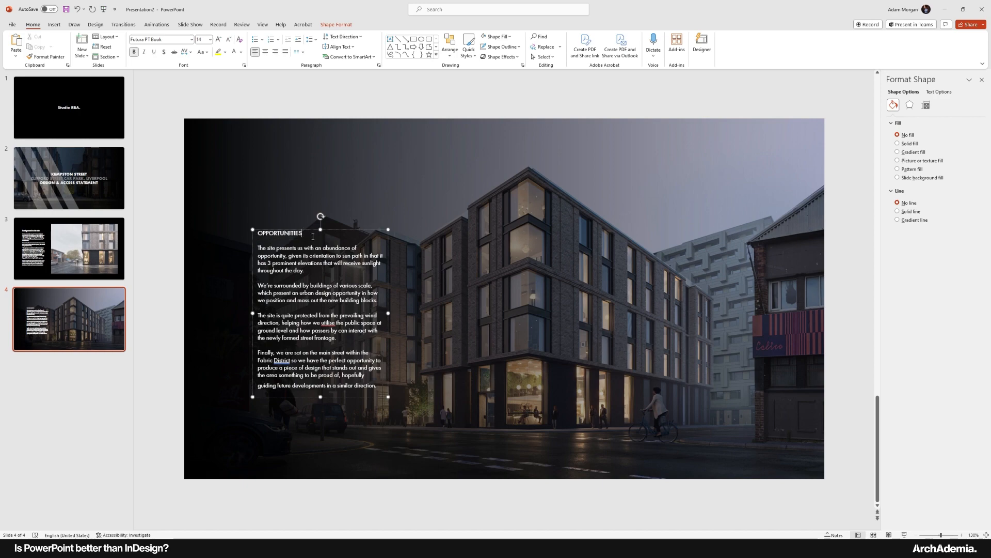
Run a spelling check on the Opportunities text and review the suggestion for "utilise".
click(303, 264)
click(228, 261)
scroll(228, 262, up, 3)
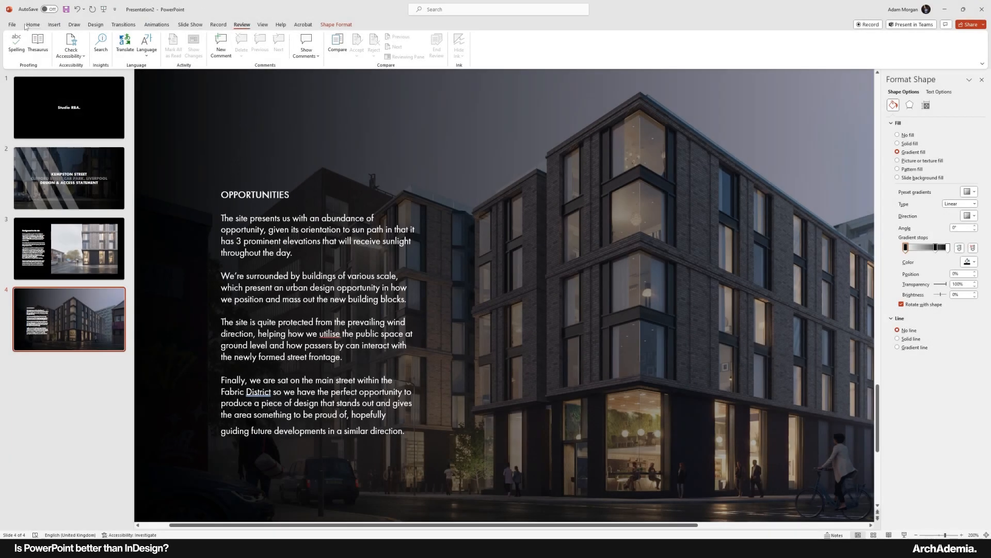
click(17, 49)
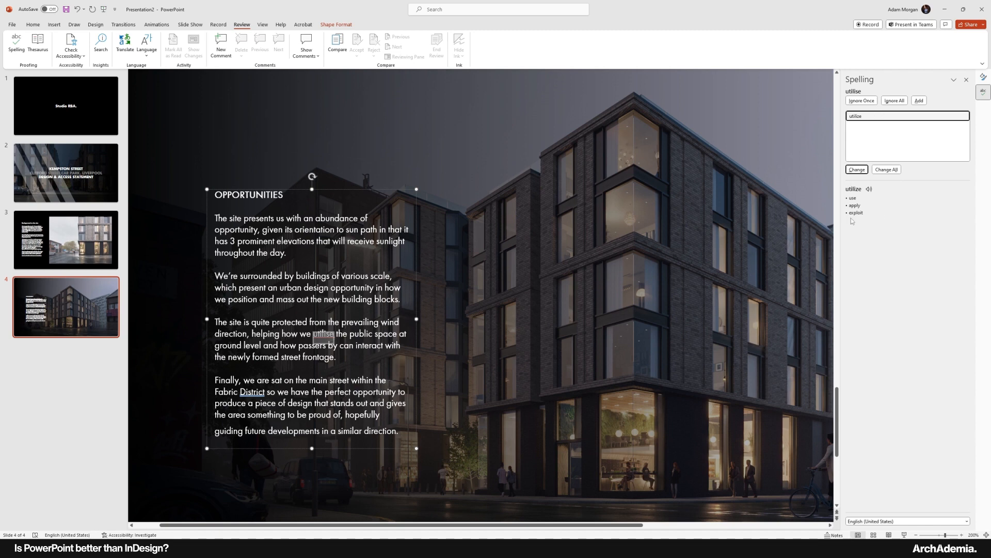
click(294, 349)
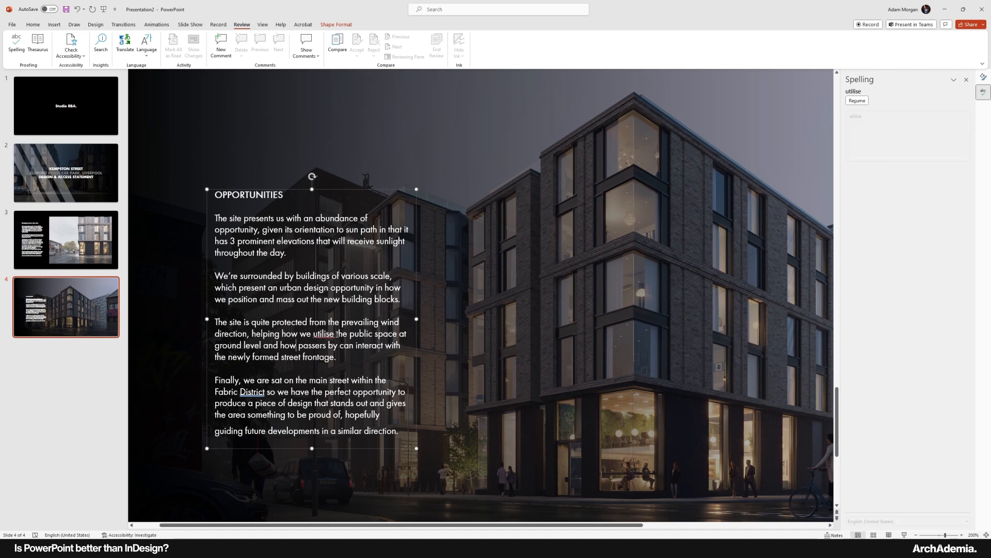
Clear the stray letters from the end of the heading so it reads OPPORTUNITIES.
click(285, 195)
click(255, 315)
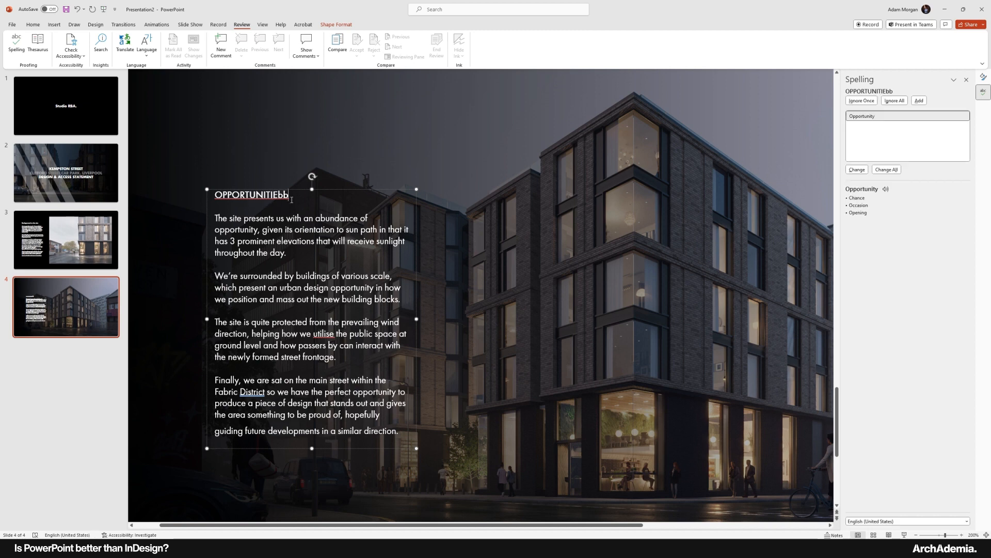
key(BackSpace)
key(BackSpace)
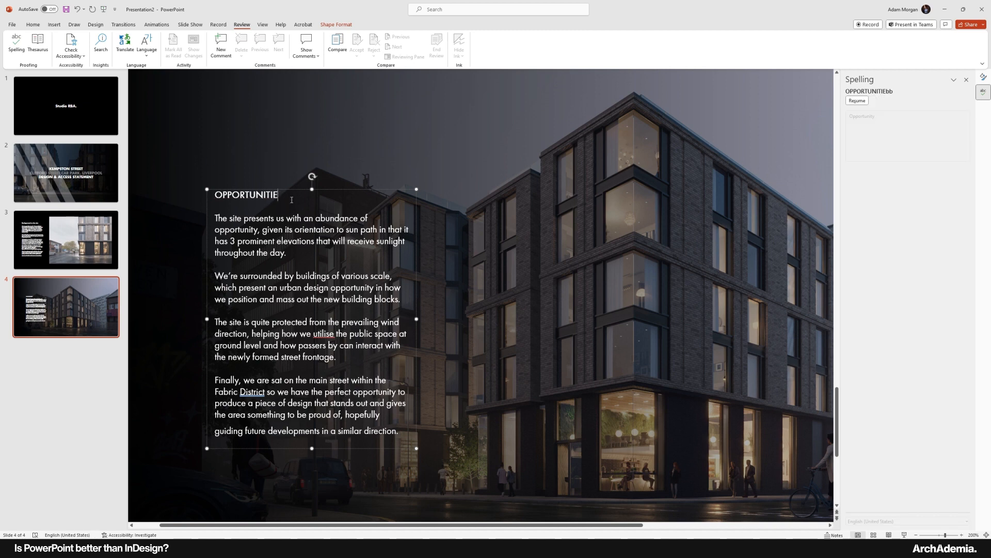
click(500, 245)
click(384, 299)
click(436, 343)
Move the Opportunities text box up and slightly left so it sits over the darkest part of the gradient.
click(916, 535)
click(916, 535)
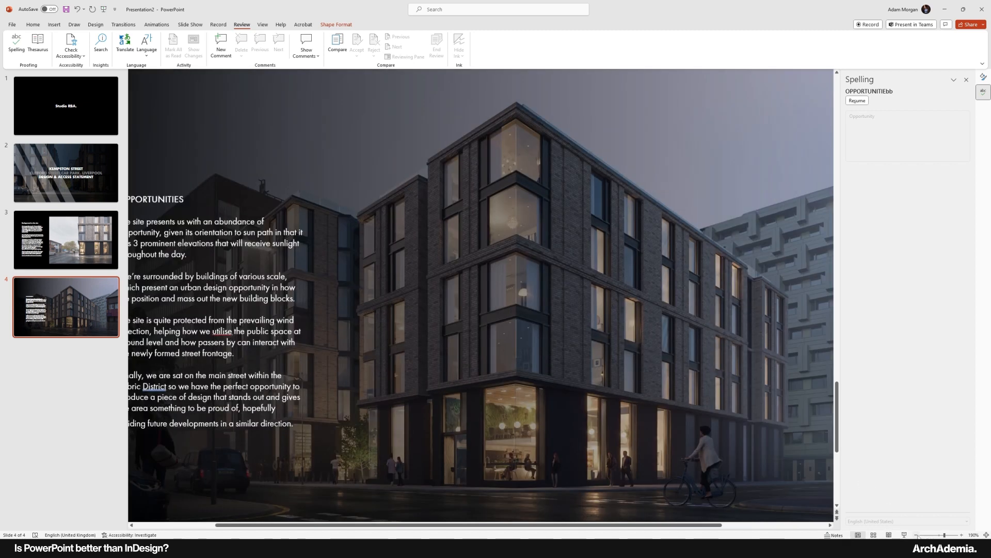
click(916, 535)
click(916, 535)
click(916, 535)
click(915, 535)
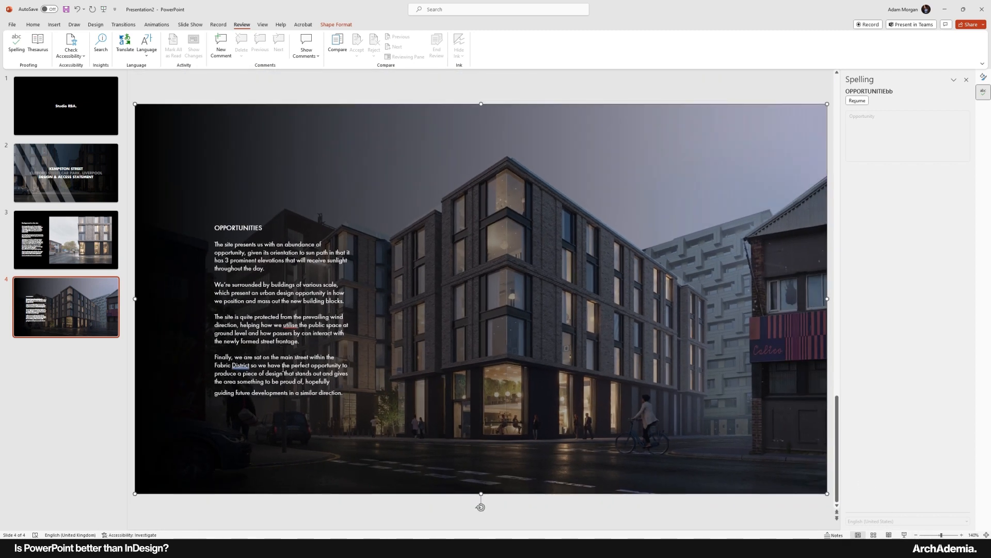
click(231, 247)
drag(262, 225, 243, 207)
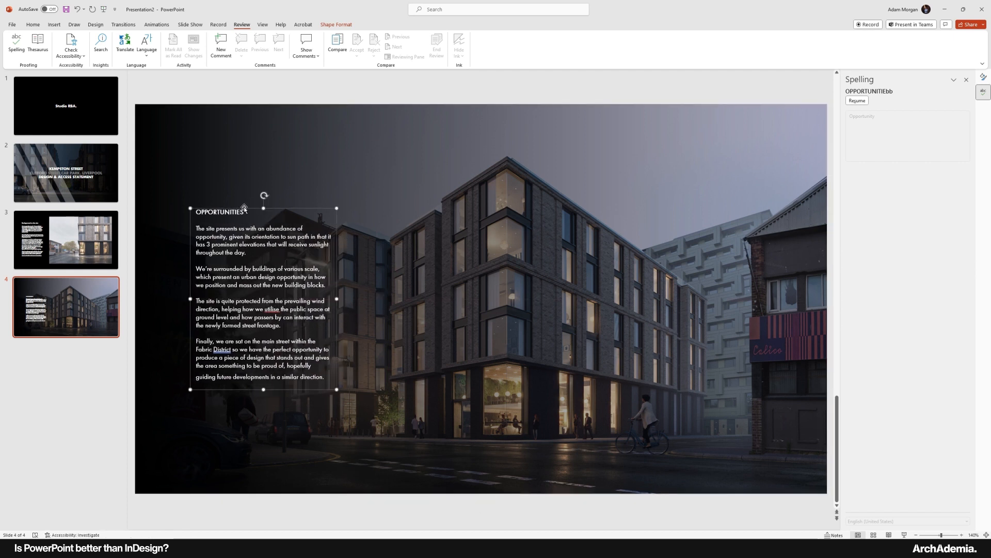
Make the OPPORTUNITIES heading bold and set its font size to 18.
click(32, 24)
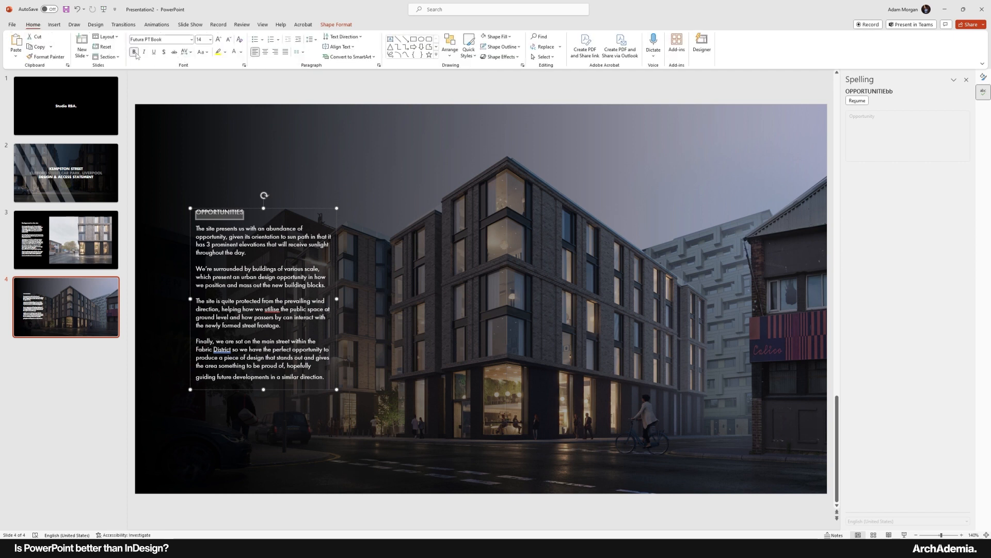
click(136, 54)
click(137, 54)
click(191, 41)
click(191, 42)
click(210, 39)
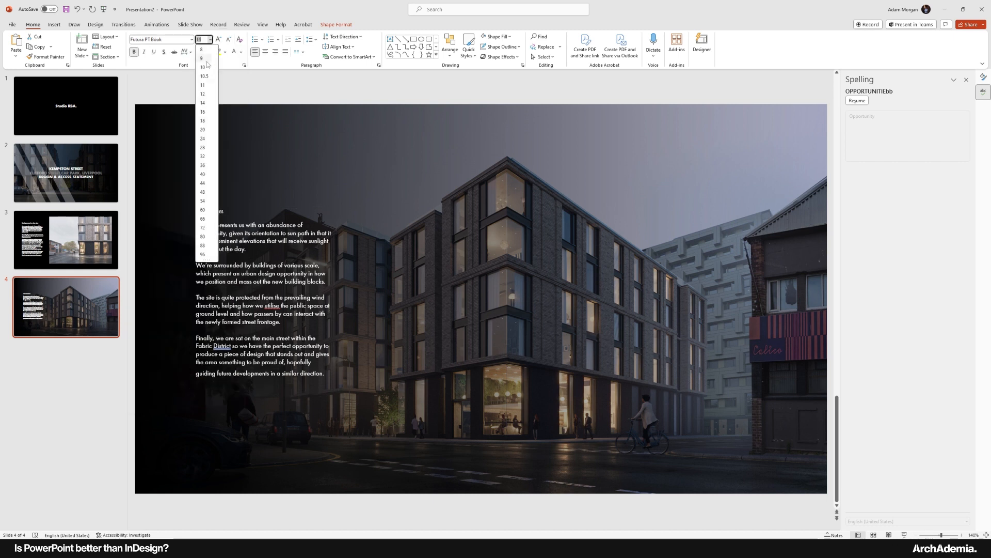
click(203, 120)
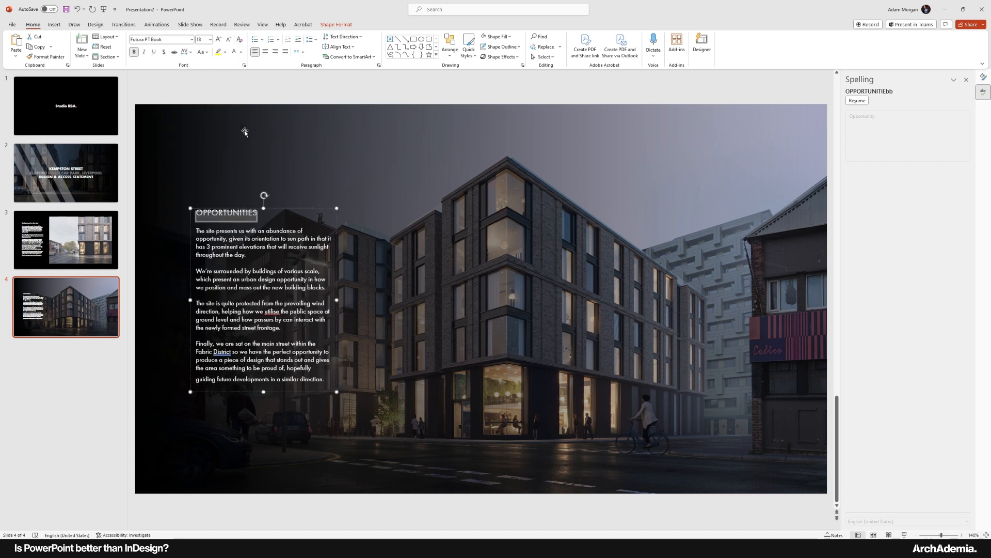
click(221, 103)
Run the spelling check with the language set to English (United Kingdom) and return to slide 4.
click(217, 23)
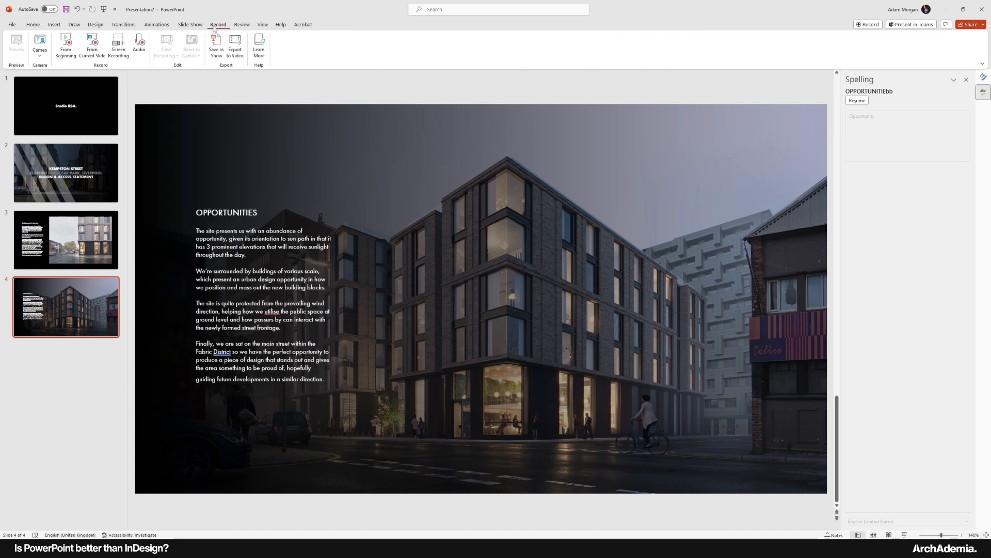
click(244, 26)
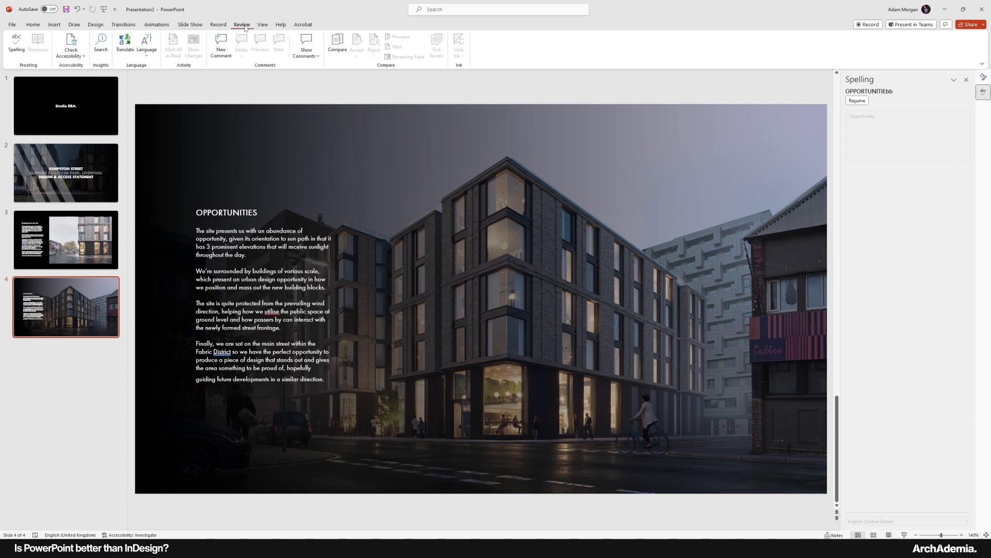
click(17, 46)
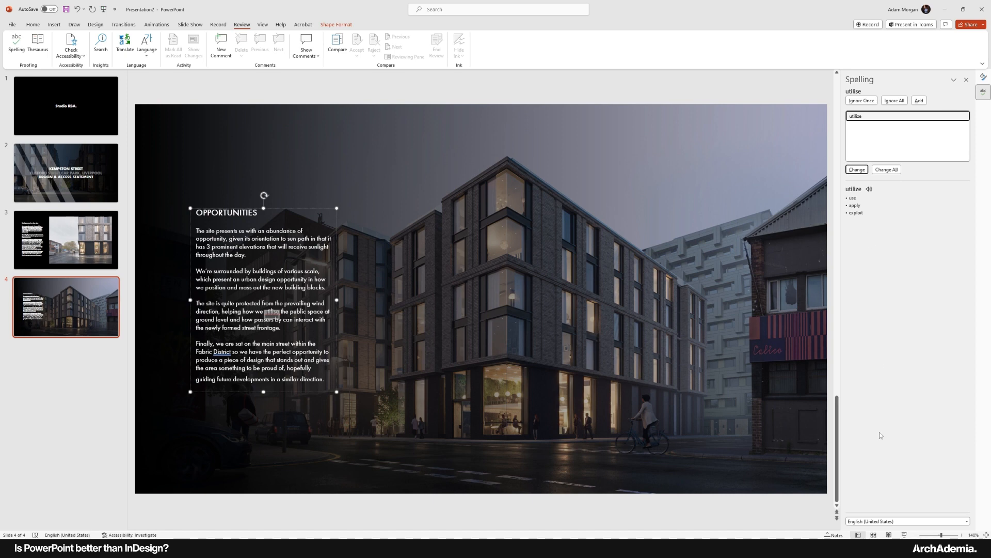
click(876, 523)
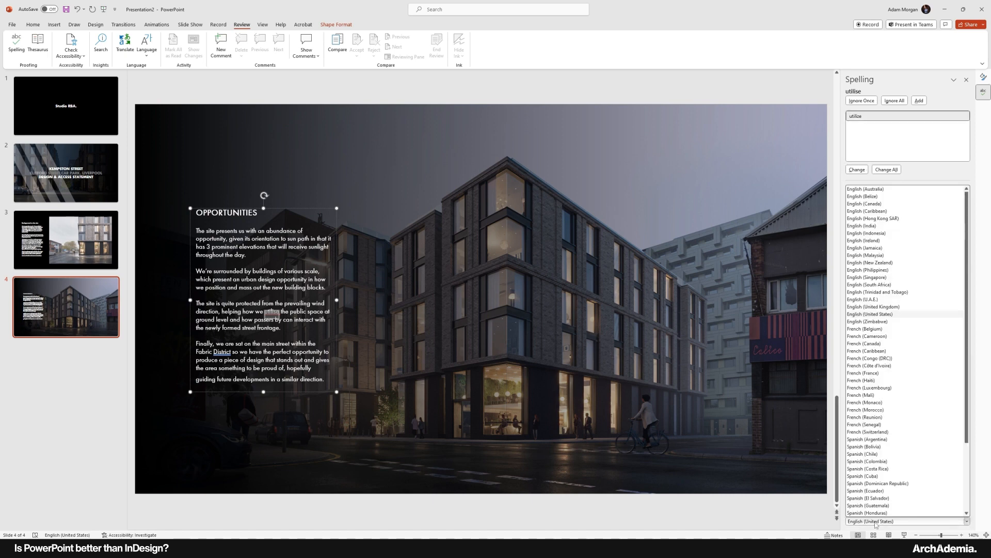
click(872, 307)
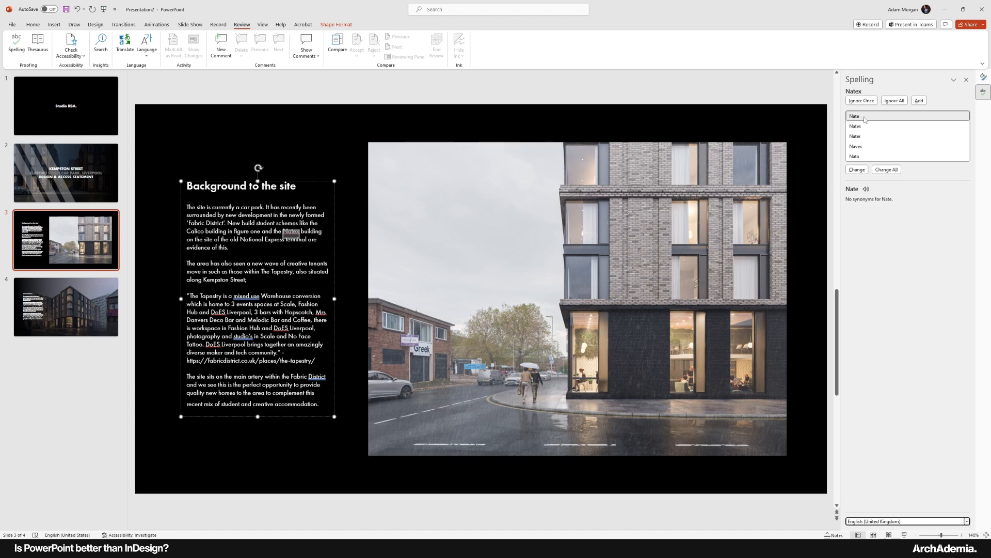
click(66, 307)
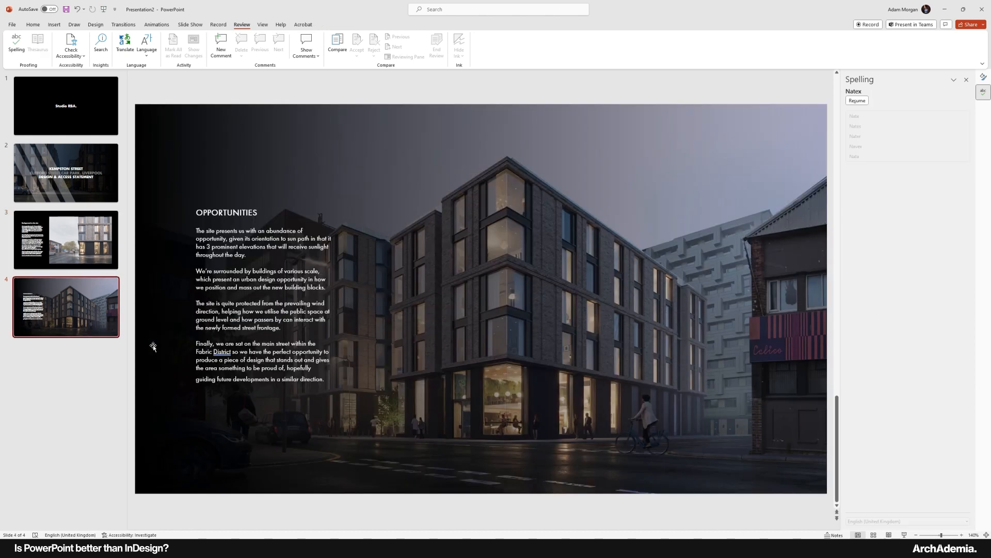
click(251, 288)
click(328, 94)
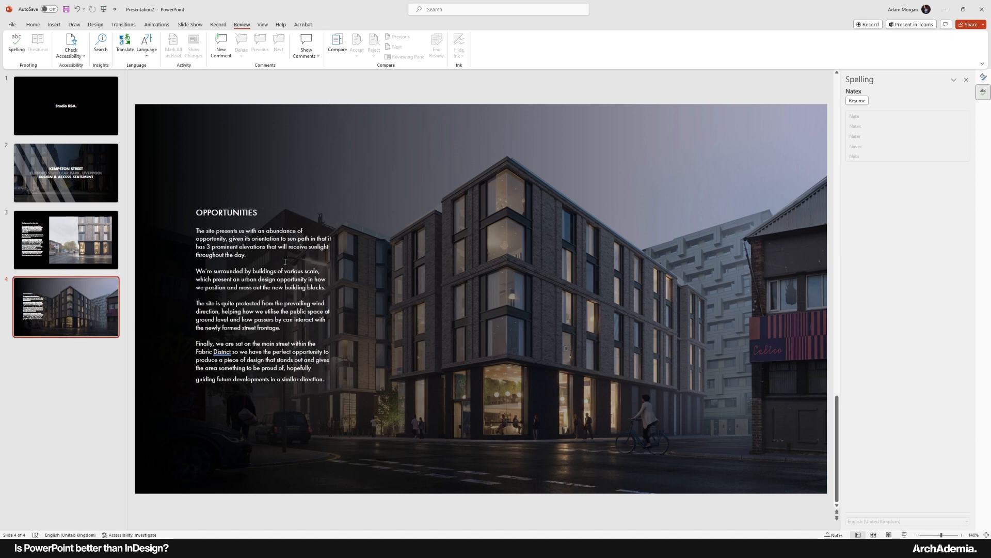
click(273, 297)
click(281, 91)
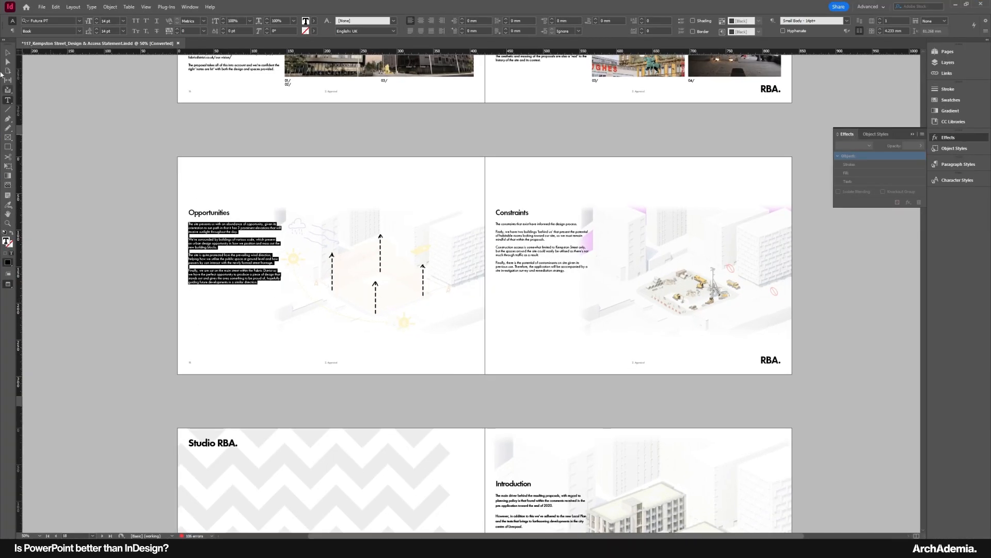
Switch to InDesign and look through the spreads from Opportunities on to section 10, Inclusive Design & Interiors.
click(8, 52)
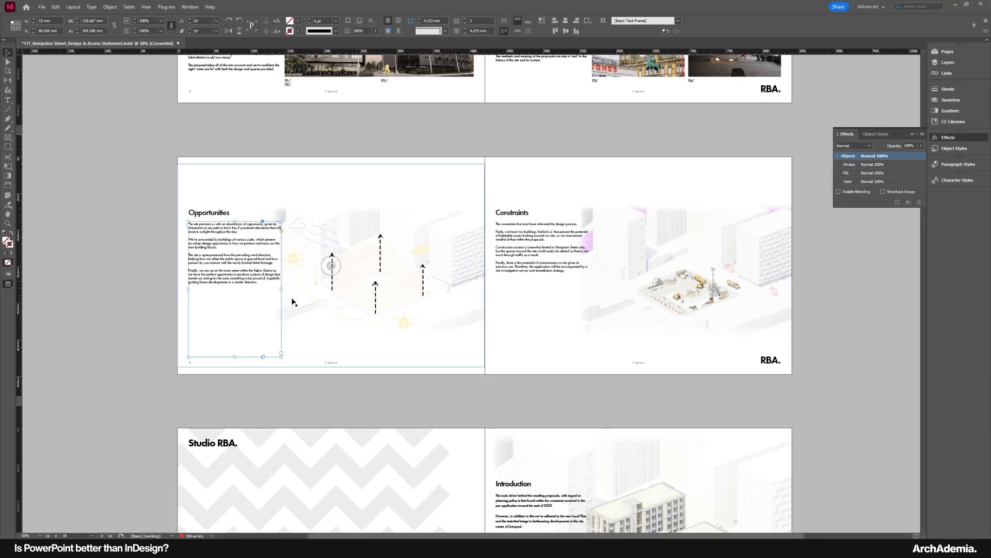
click(113, 314)
scroll(113, 315, down, 10)
scroll(471, 333, down, 20)
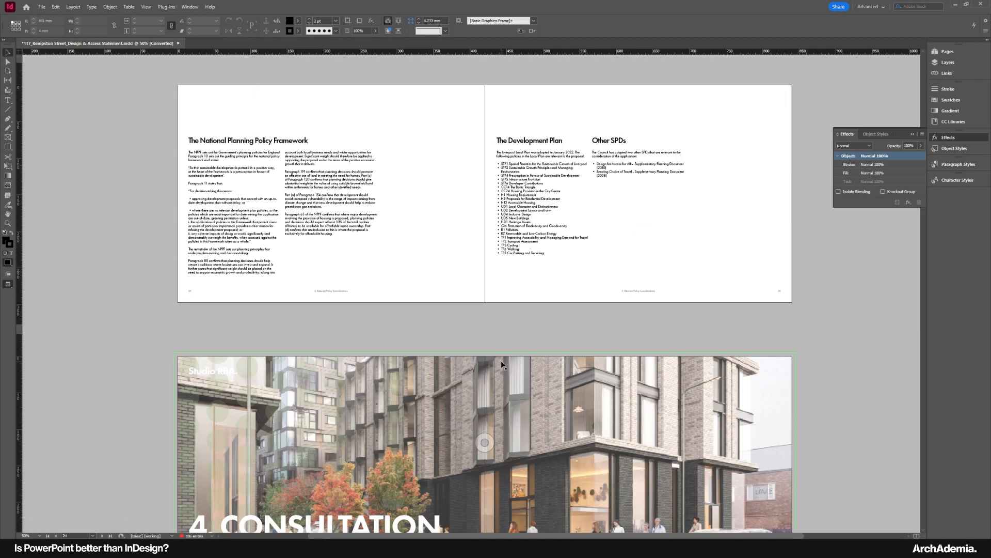
scroll(562, 364, up, 5)
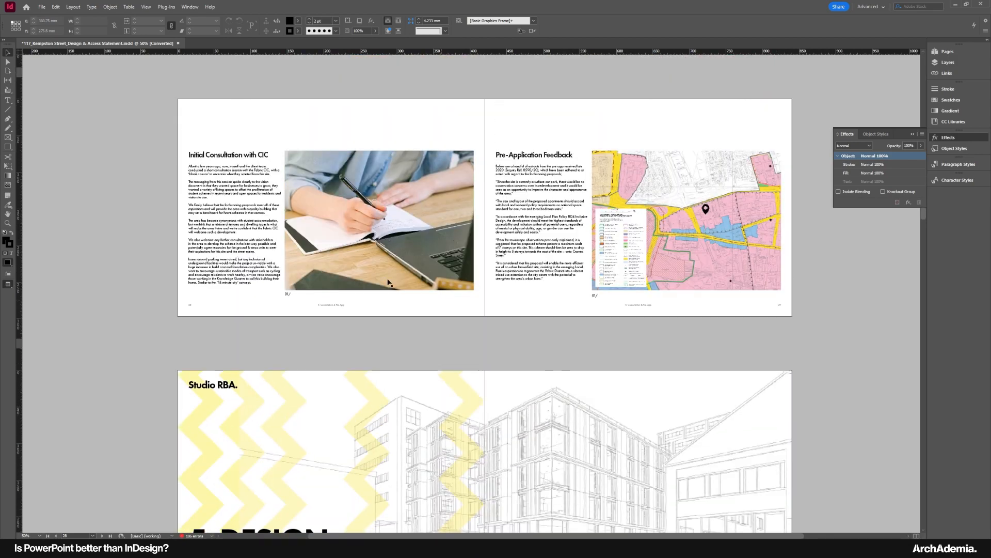
scroll(355, 349, down, 20)
scroll(617, 341, down, 3)
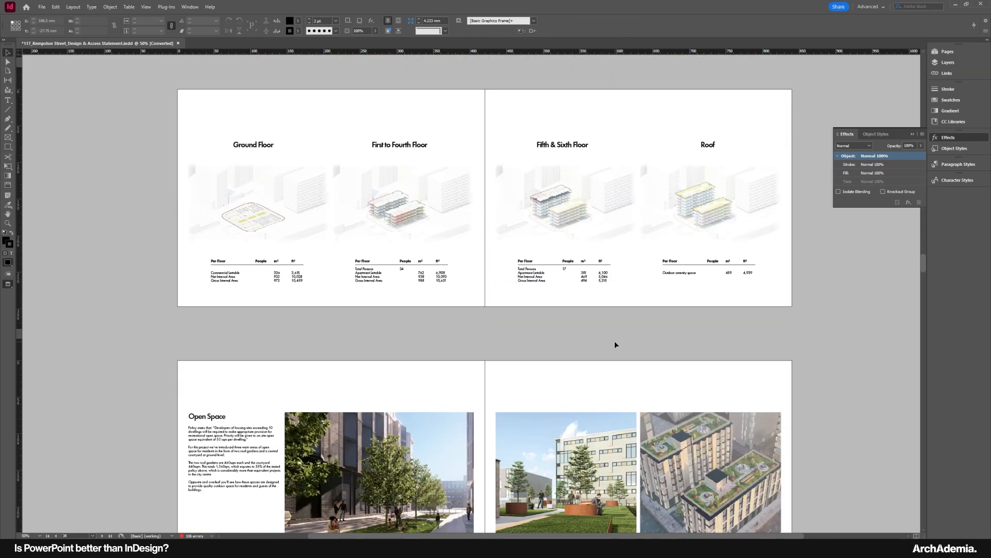
scroll(465, 338, down, 6)
scroll(356, 336, down, 8)
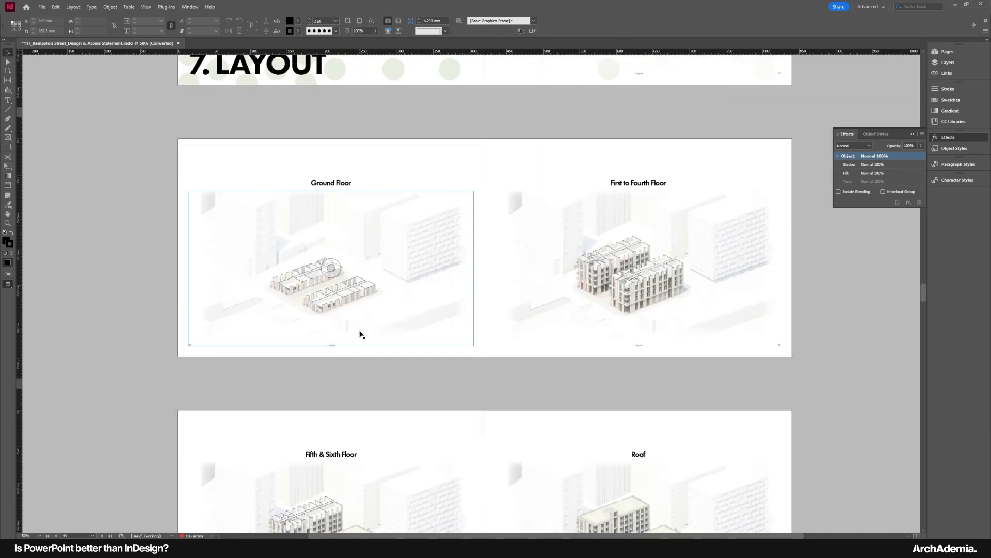
scroll(351, 289, up, 2)
scroll(423, 280, down, 2)
scroll(333, 260, down, 20)
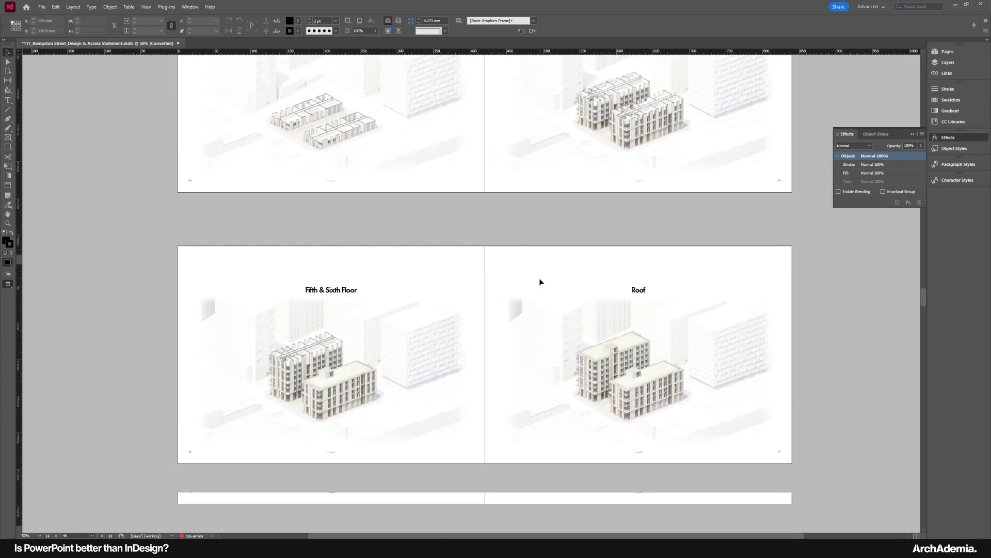
scroll(520, 297, down, 5)
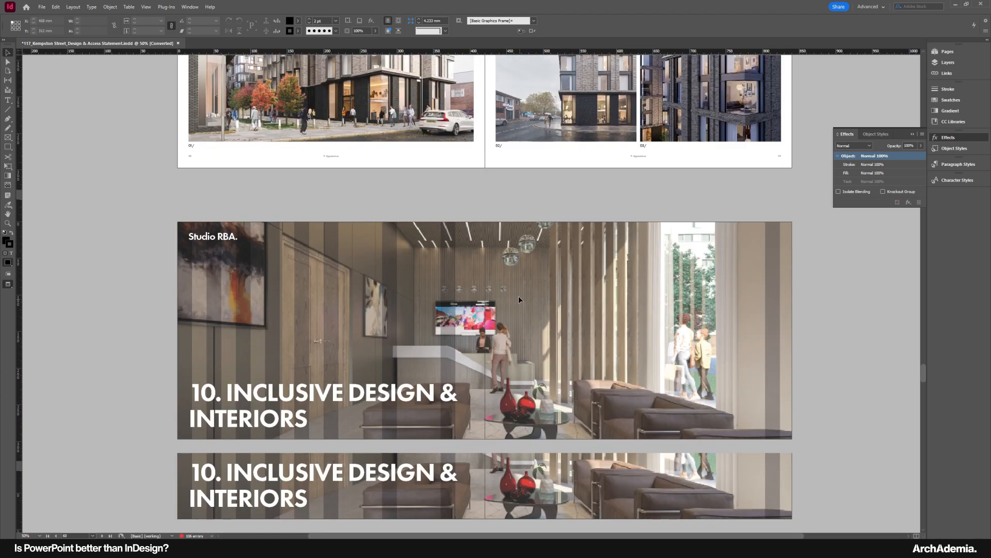
scroll(412, 313, down, 8)
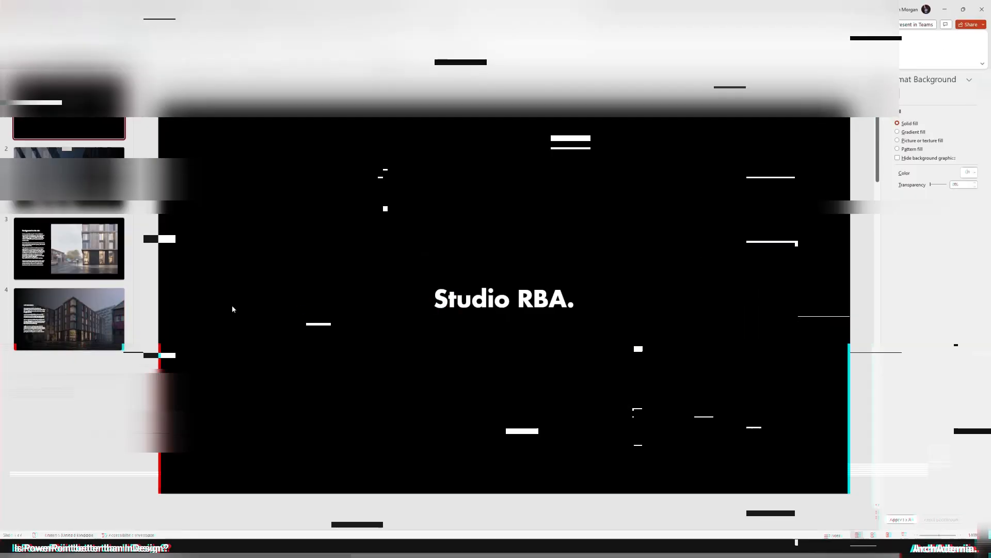
Switch to PowerPoint and apply a Fade entrance animation to the Studio RBA. title on slide 1.
key(Down)
click(67, 124)
click(464, 321)
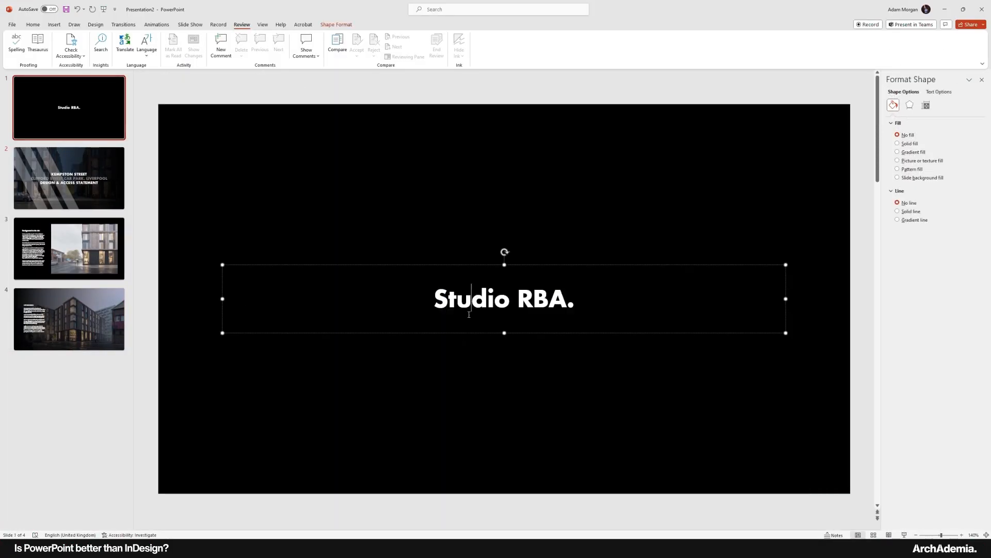
click(459, 342)
click(456, 332)
click(156, 24)
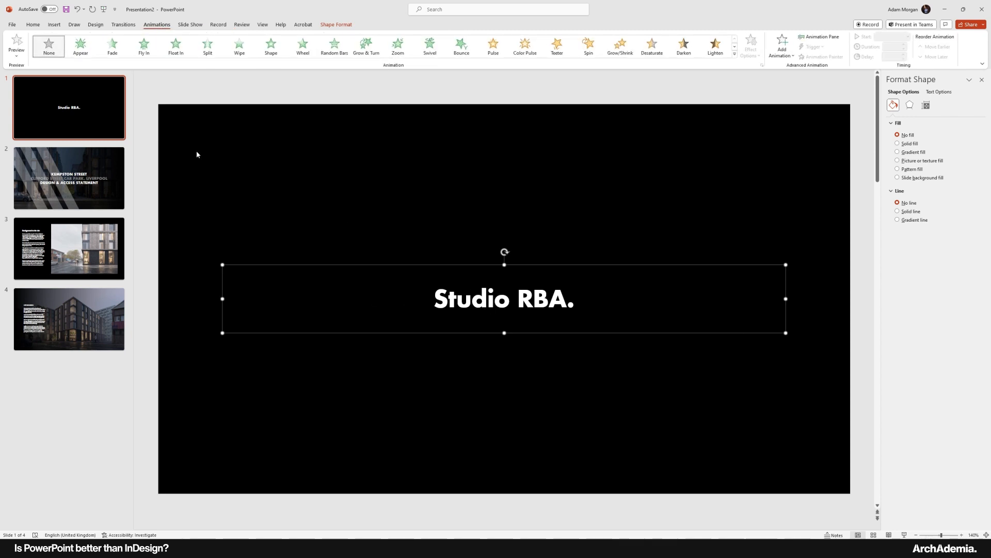
click(114, 51)
click(271, 197)
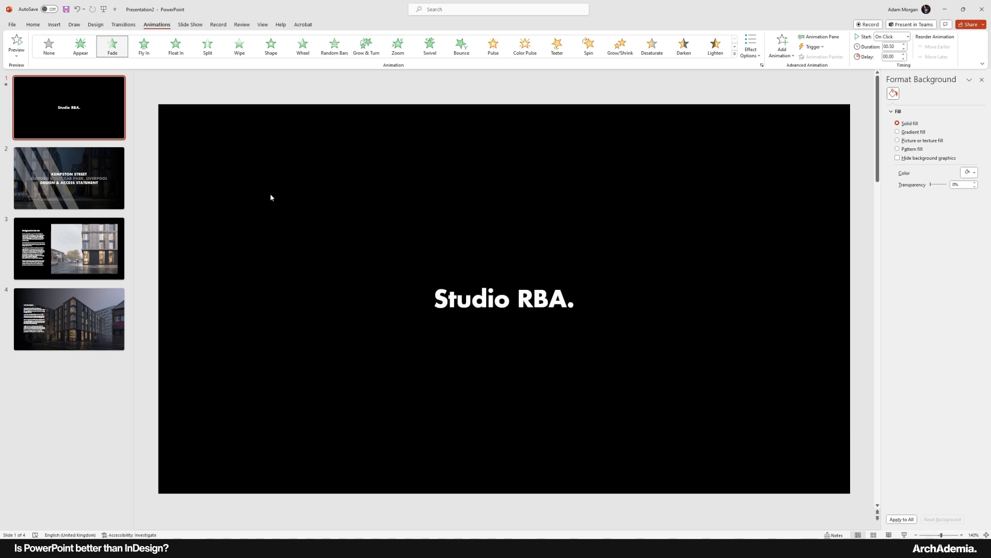
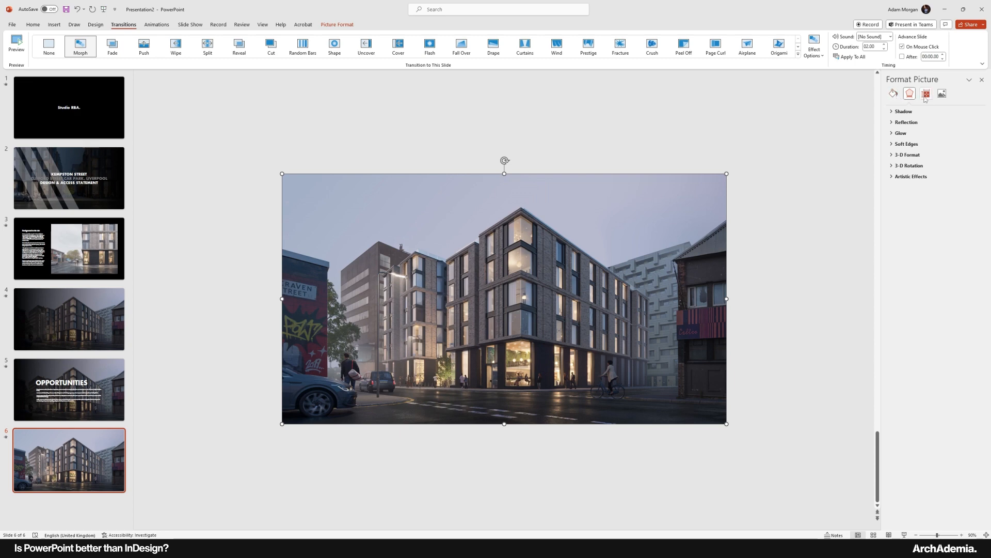
Set the slide 6 building picture to about 42% transparency and apply the Blur artistic effect to it.
click(942, 94)
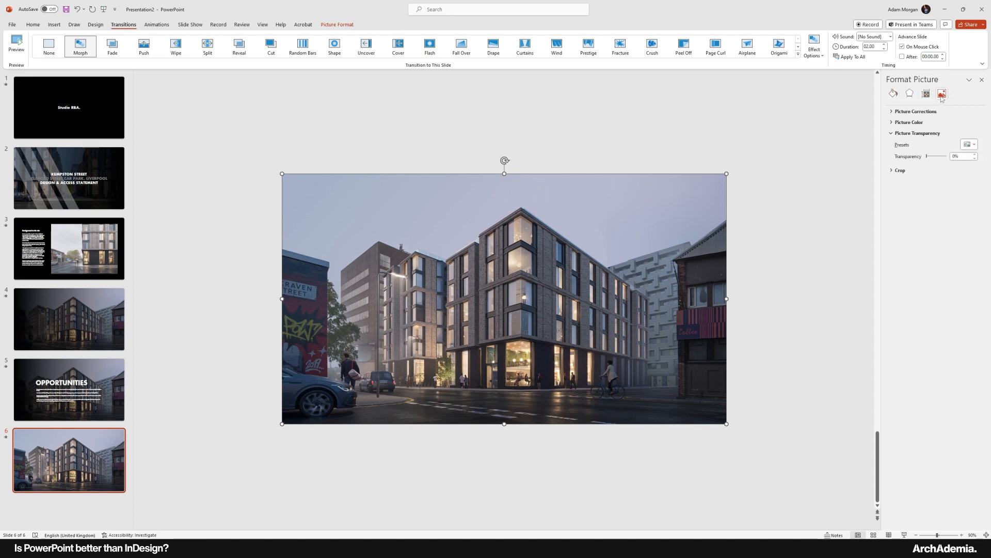
drag(933, 158, 938, 158)
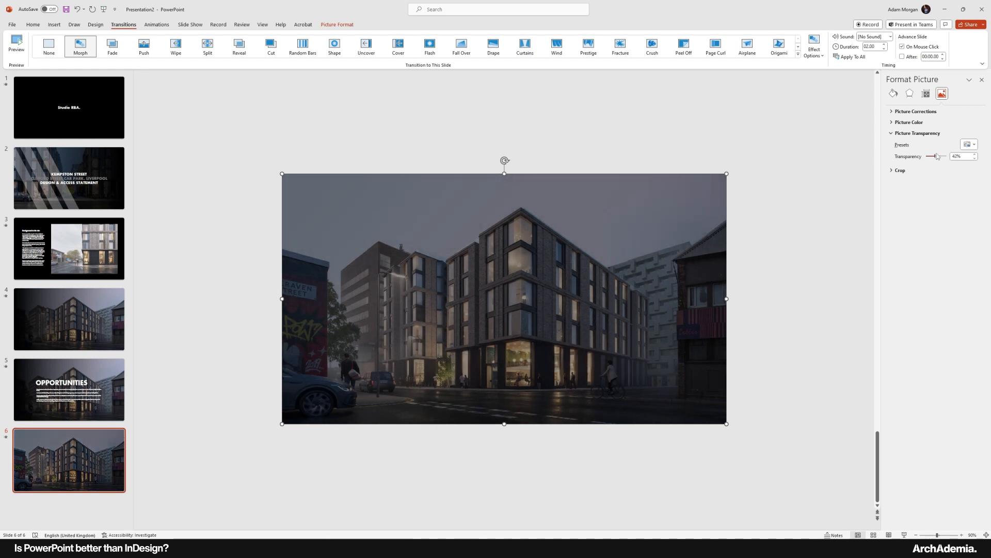
click(910, 93)
click(904, 177)
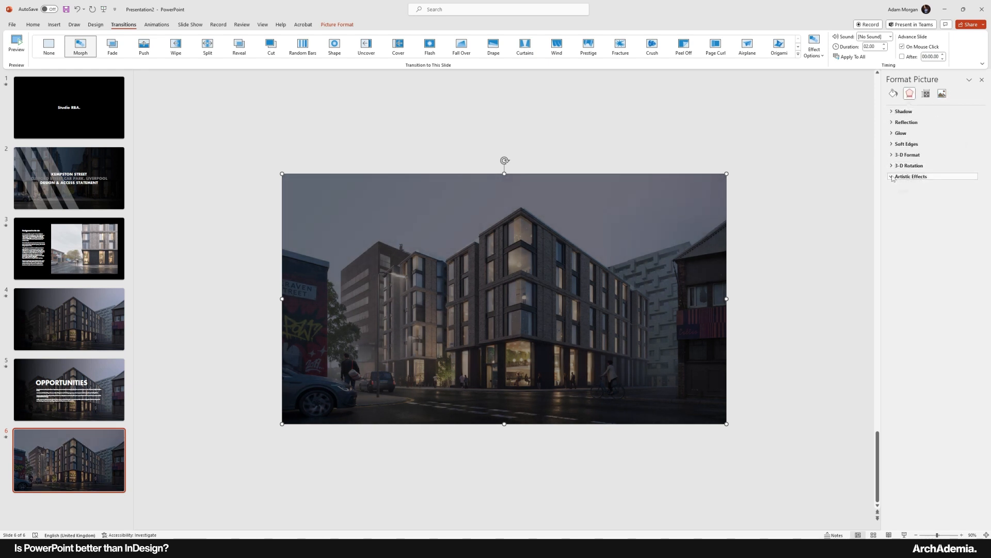
click(971, 190)
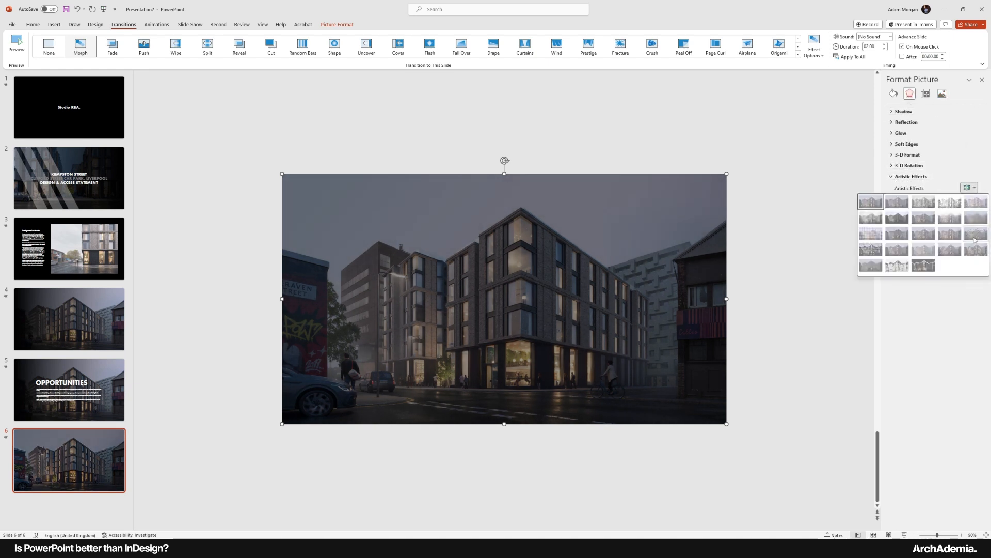
click(976, 218)
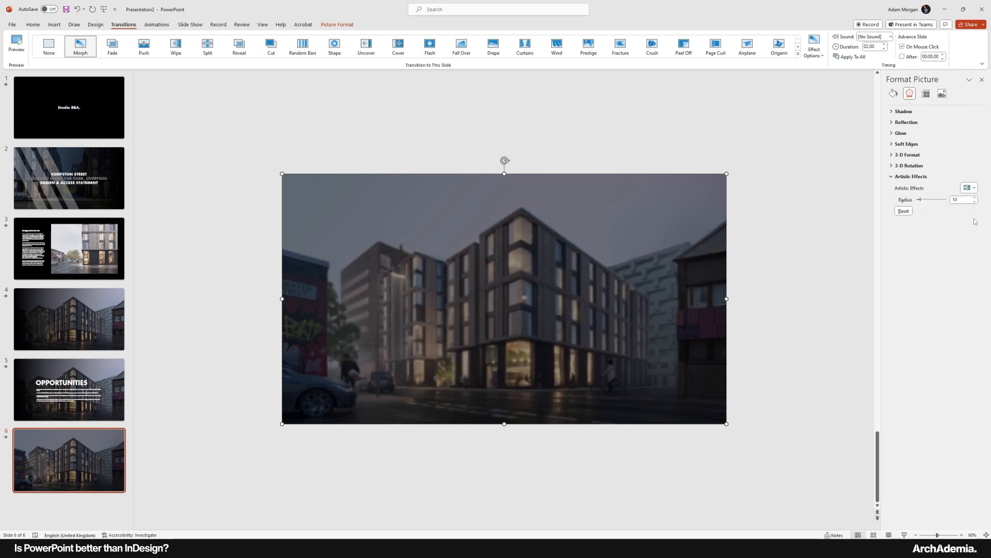
click(580, 139)
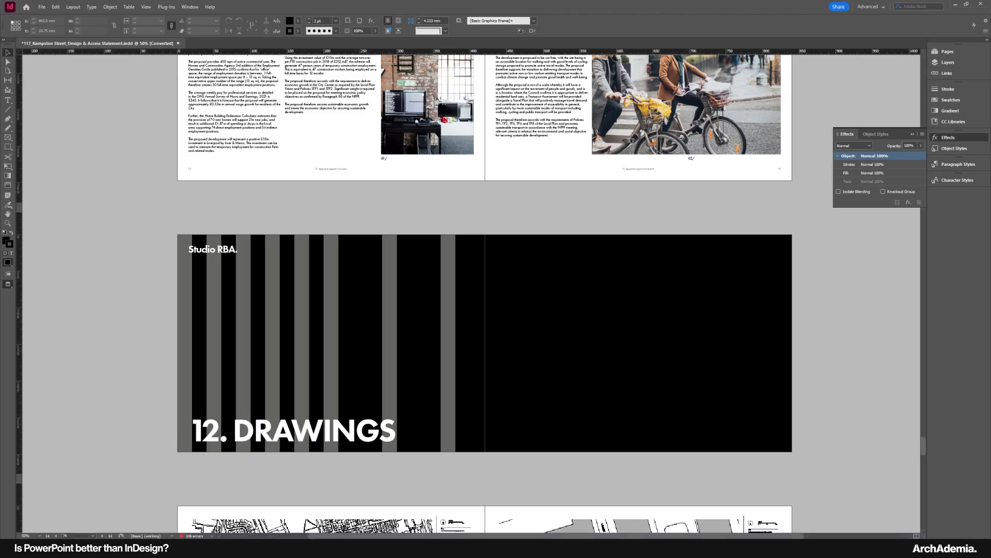
Find the climate change and biodiversity page in section 11 and copy its four bullet points from rooftop gardens to light pollution.
scroll(359, 333, up, 4)
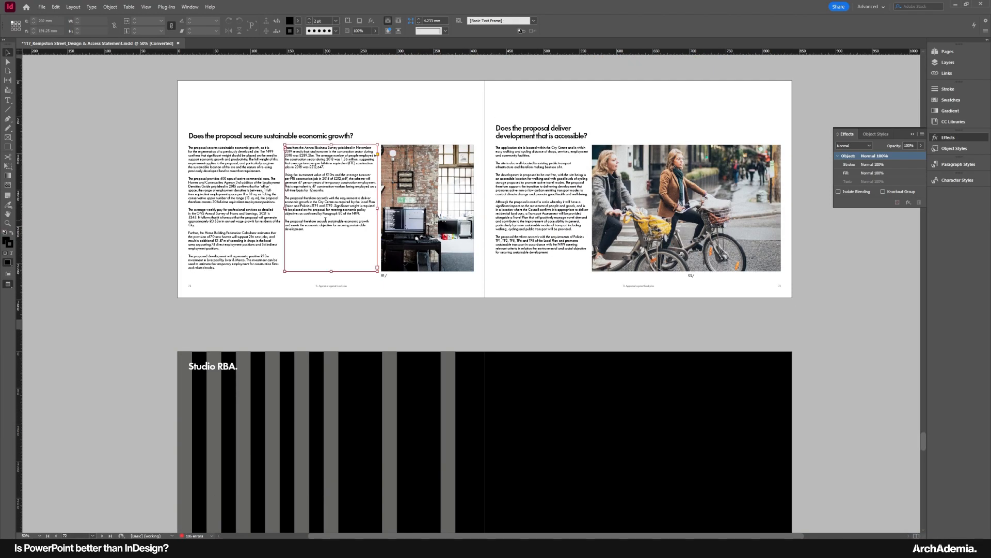
double_click(320, 205)
scroll(376, 215, down, 20)
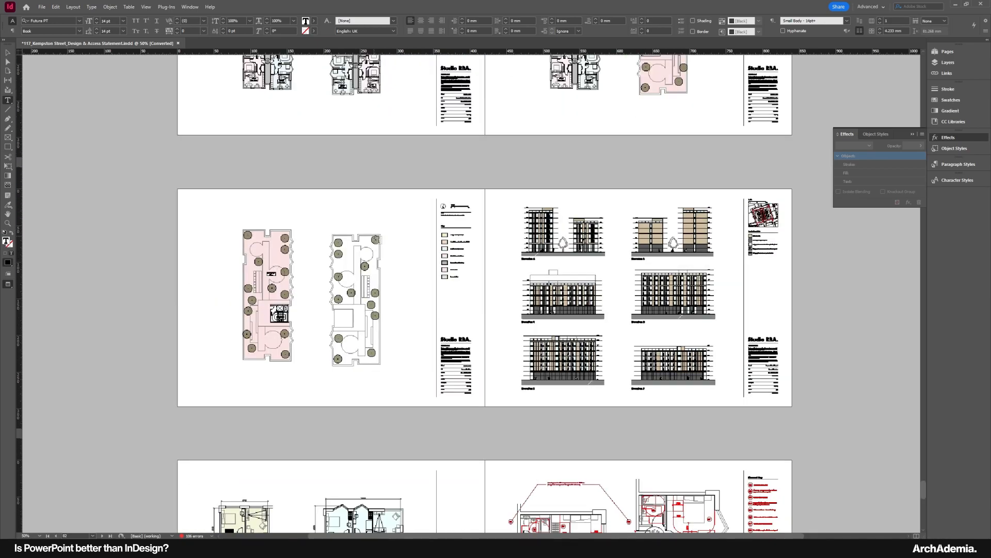
scroll(380, 269, up, 20)
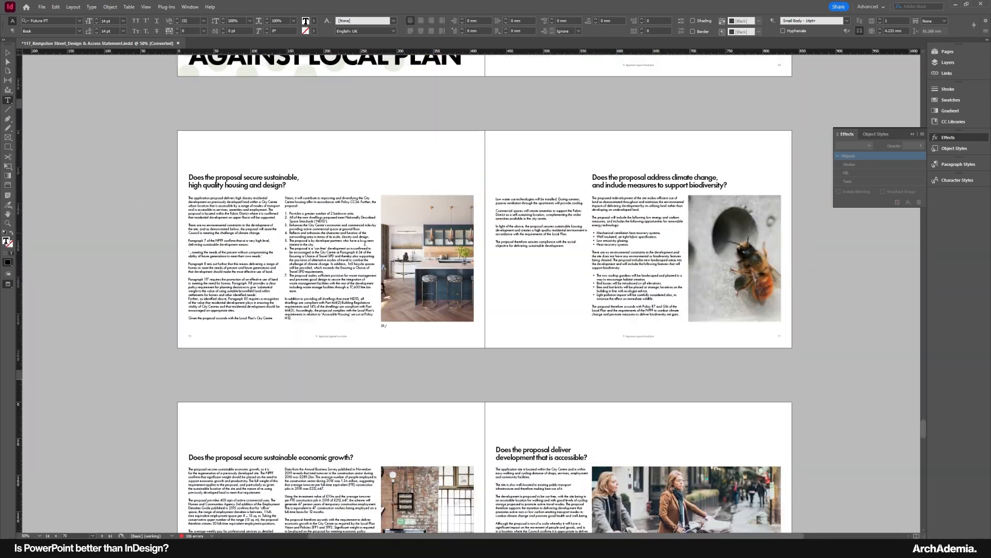
click(8, 224)
drag(584, 202, 689, 316)
scroll(373, 300, down, 3)
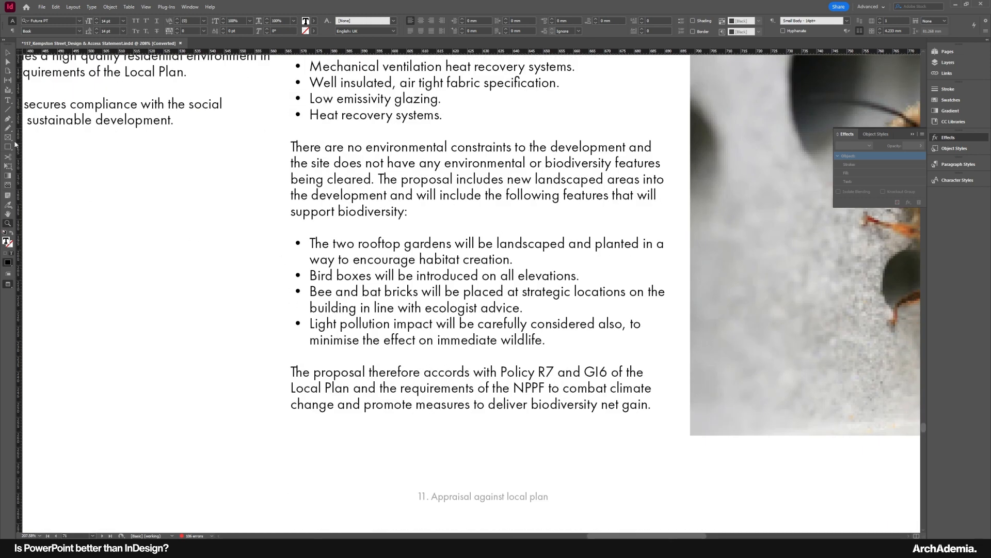
click(8, 100)
drag(548, 341, 310, 248)
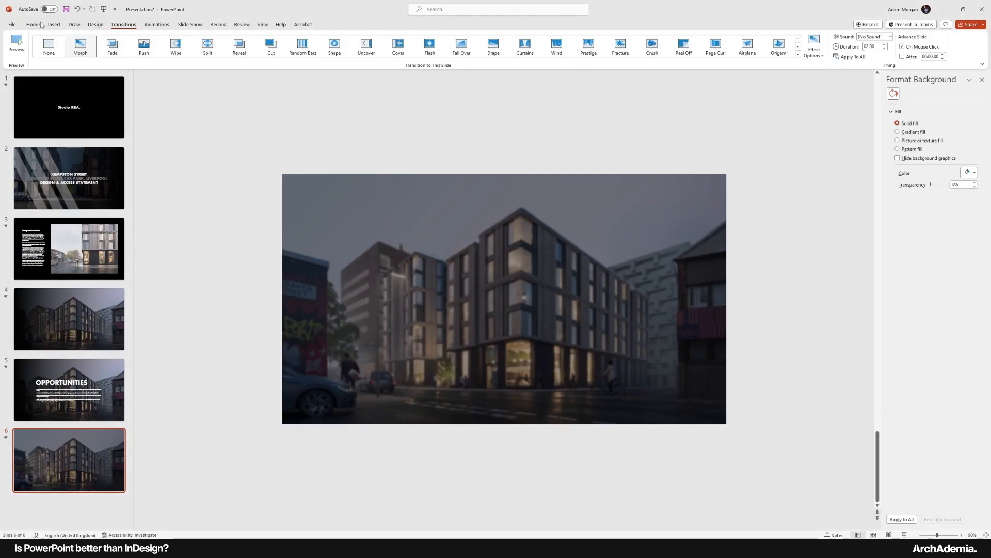
Switch to PowerPoint and paste the four biodiversity points into a new text box on slide 6.
click(54, 25)
click(361, 47)
drag(395, 240, 482, 253)
text(The two rooftop gardens will be landscaped and planted in a way to encourage habitat creation. Bird boxes will be introduced on all elevations. Bee and bat bricks will be placed at strategic locations on the building in line with ecologist advice. Light pollution impact will be carefully considered also, to minimise the effect to immediate wildlife.)
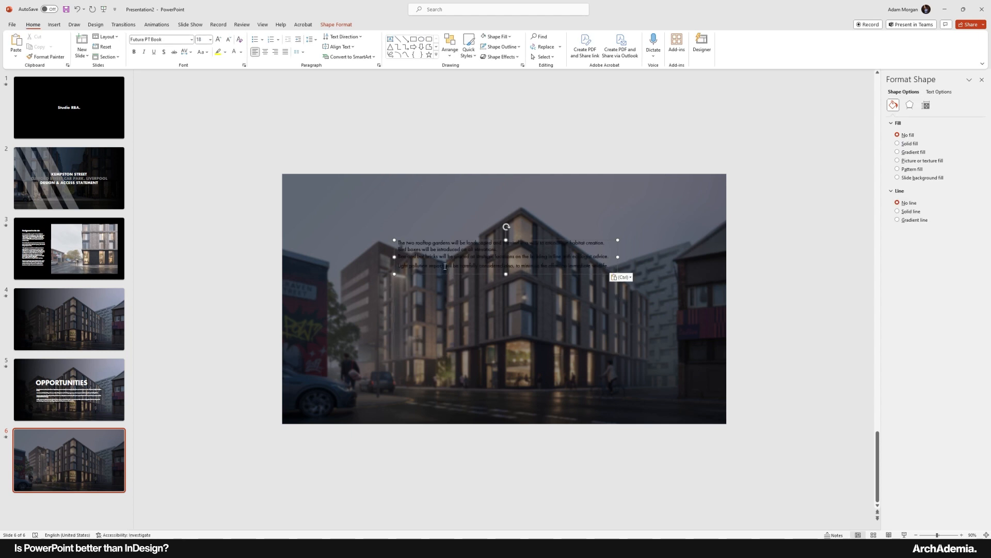
click(642, 393)
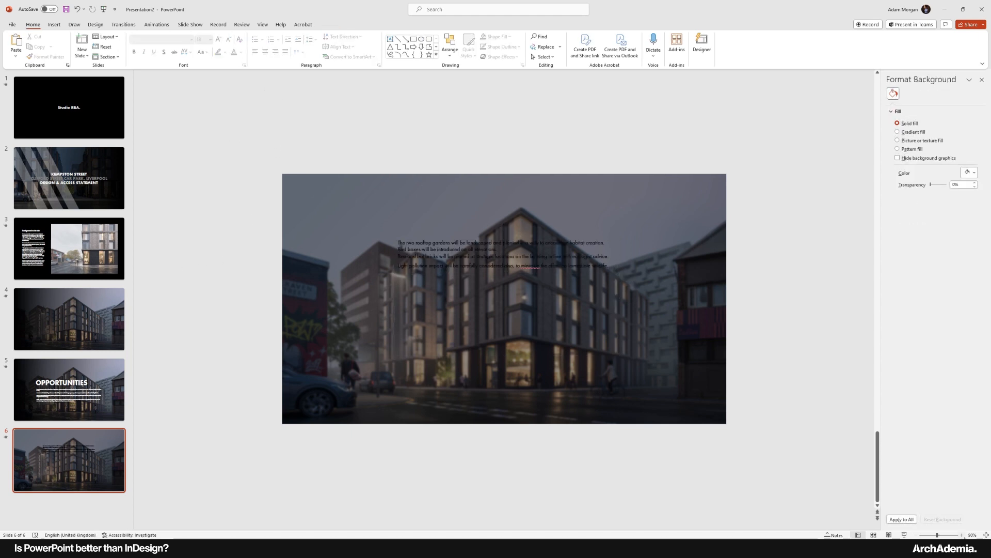
Fix the line break before the light pollution sentence and format all four sentences as a bulleted list.
scroll(476, 268, up, 6)
click(434, 240)
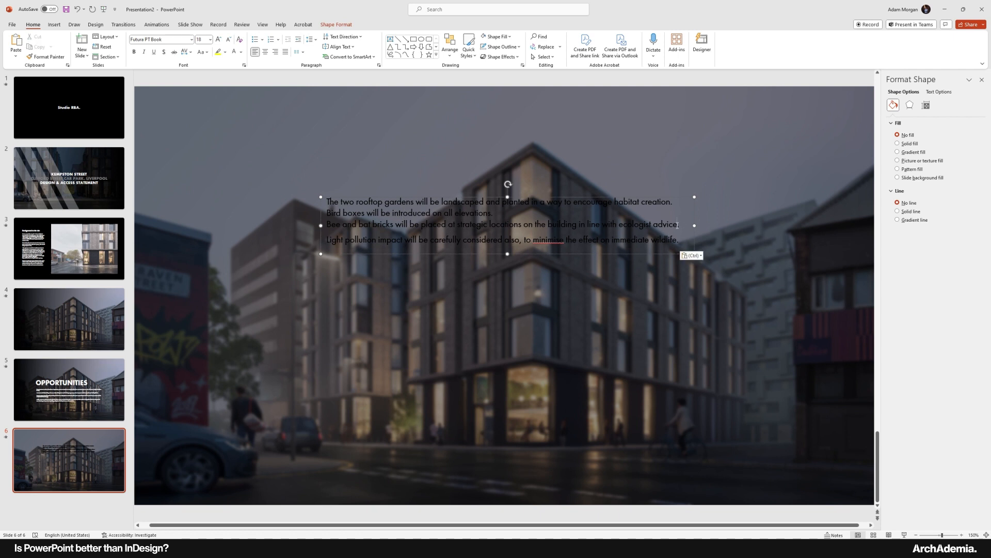
key(Delete)
key(Return)
key(ctrl+a)
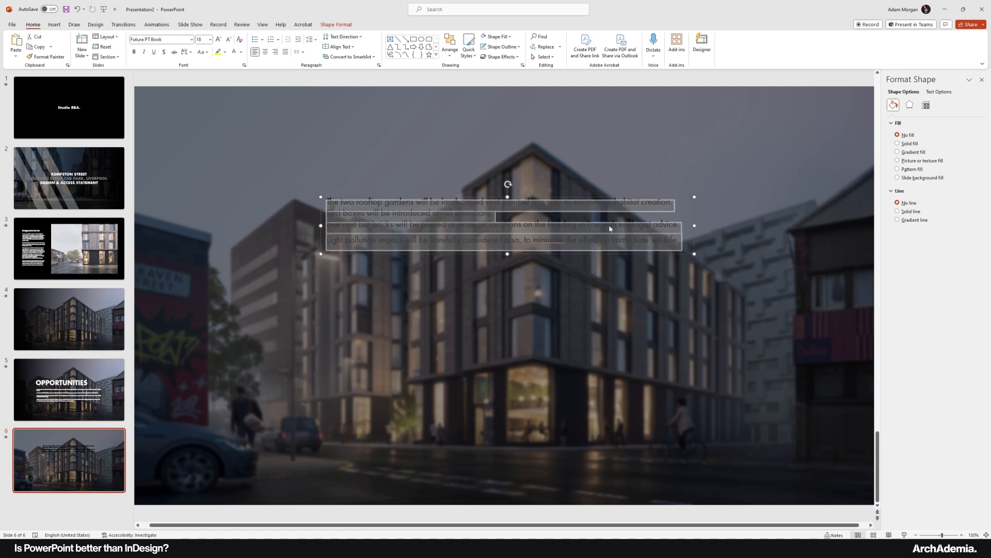
click(254, 39)
click(385, 298)
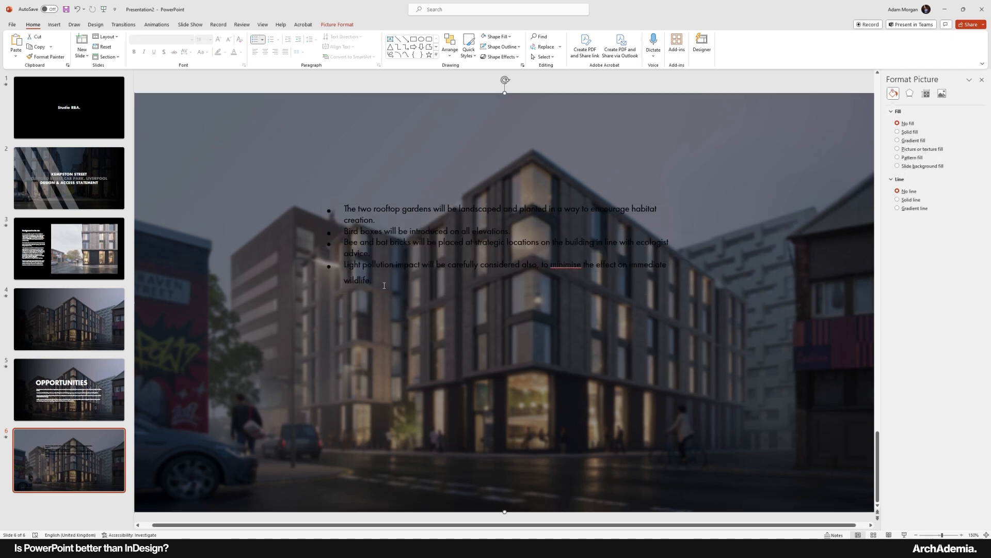
Convert the bulleted list to a SmartArt graphic of four side-by-side boxes and move it down to the middle of slide 6.
click(374, 264)
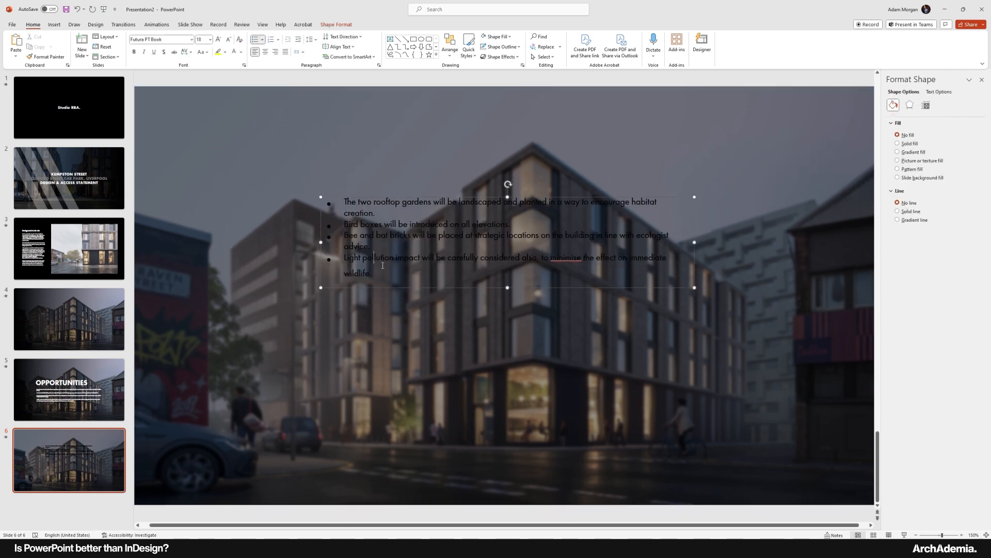
key(ctrl+a)
right_click(375, 256)
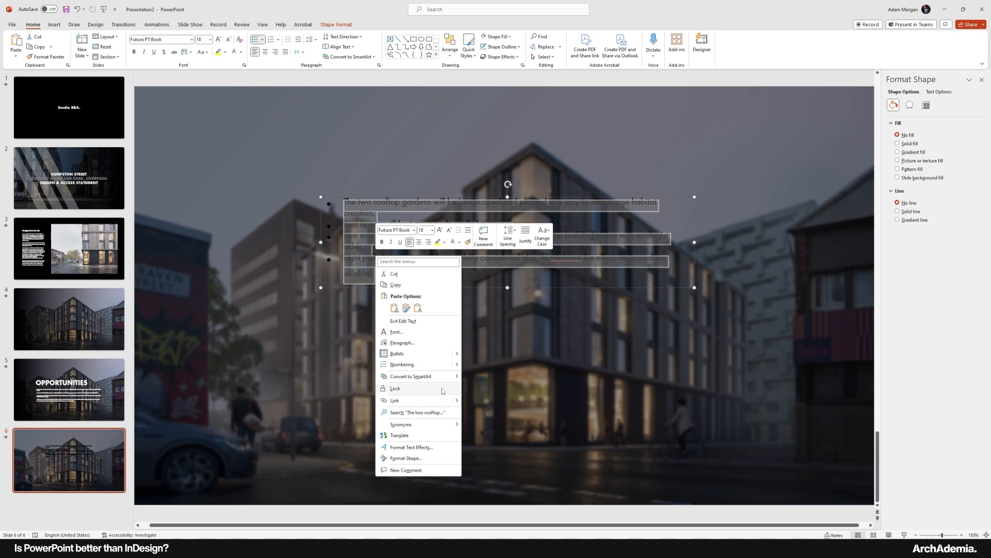
mouse_move(457, 378)
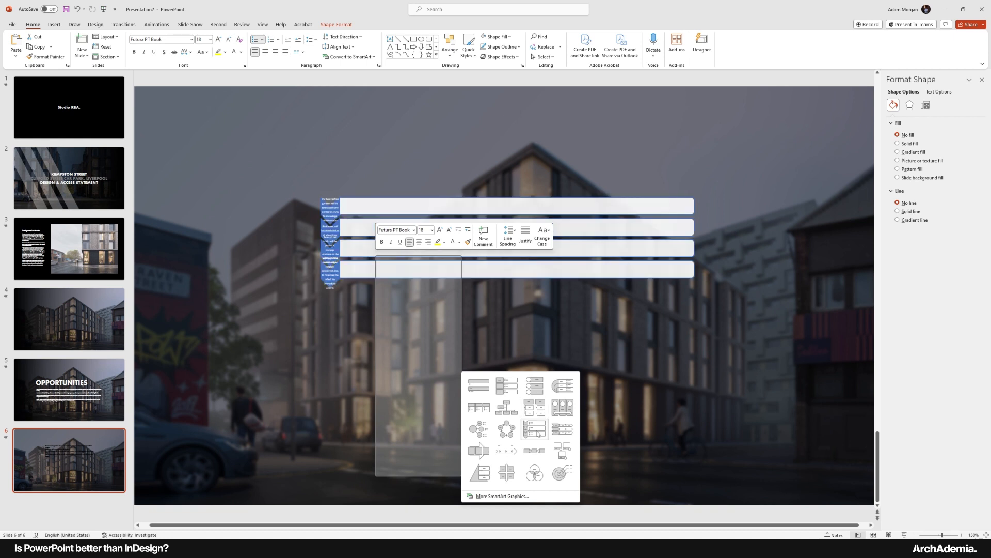
click(538, 413)
drag(531, 289, 532, 344)
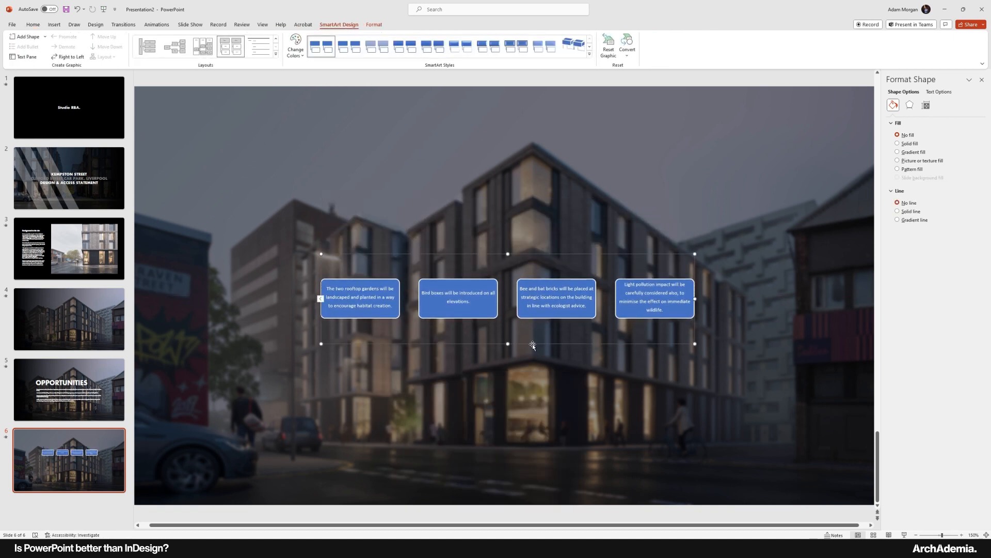
Remove the fill and outline from all four SmartArt boxes.
click(357, 310)
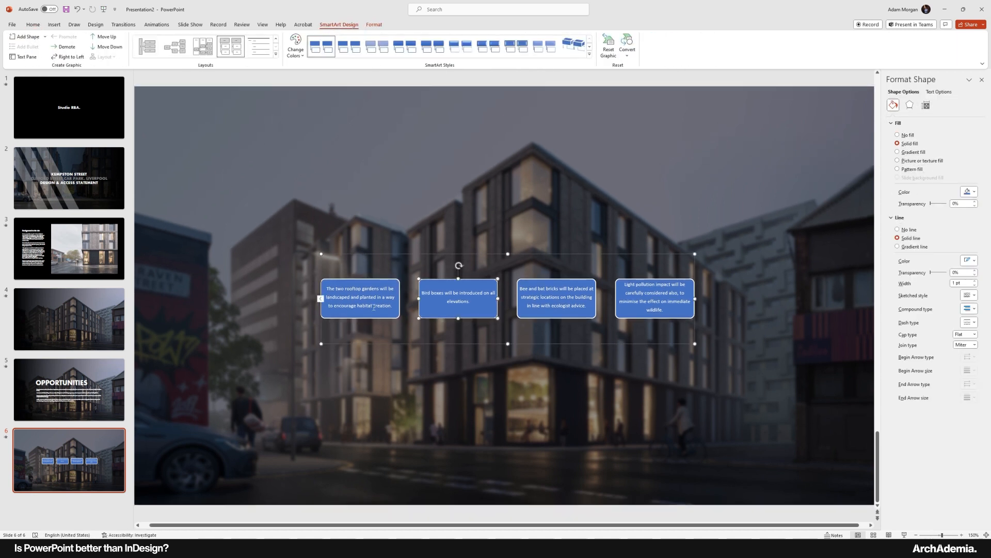
shift+click(423, 316)
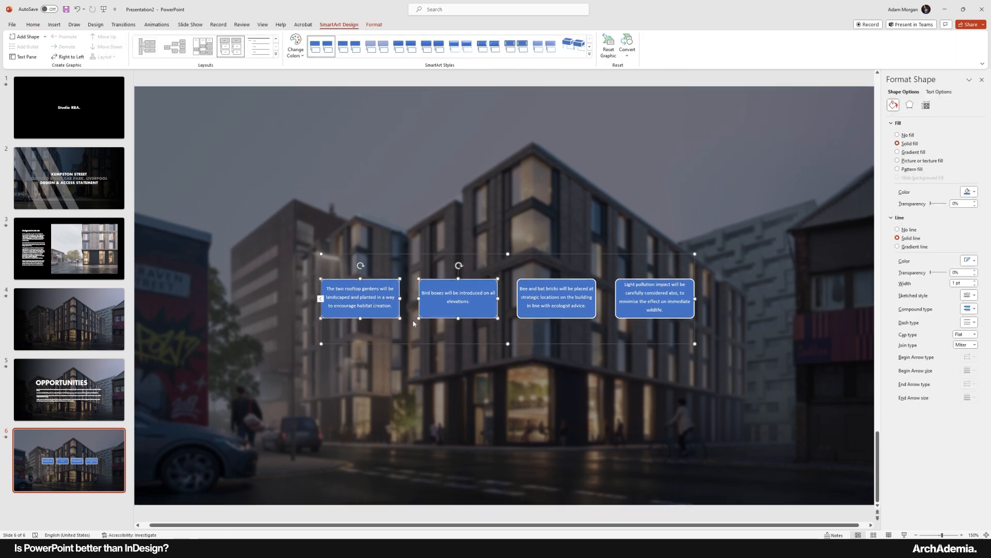
shift+click(521, 317)
shift+click(626, 317)
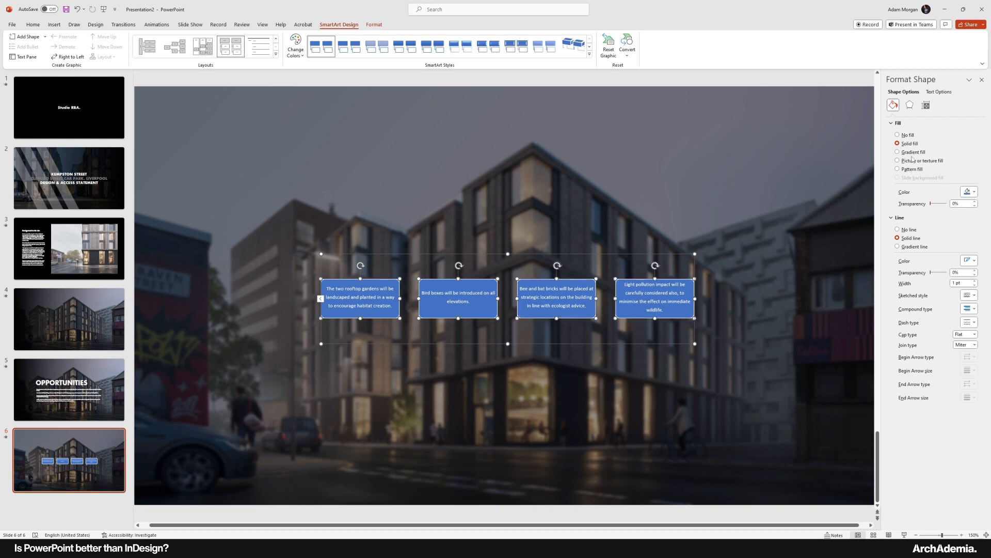
click(907, 135)
click(911, 204)
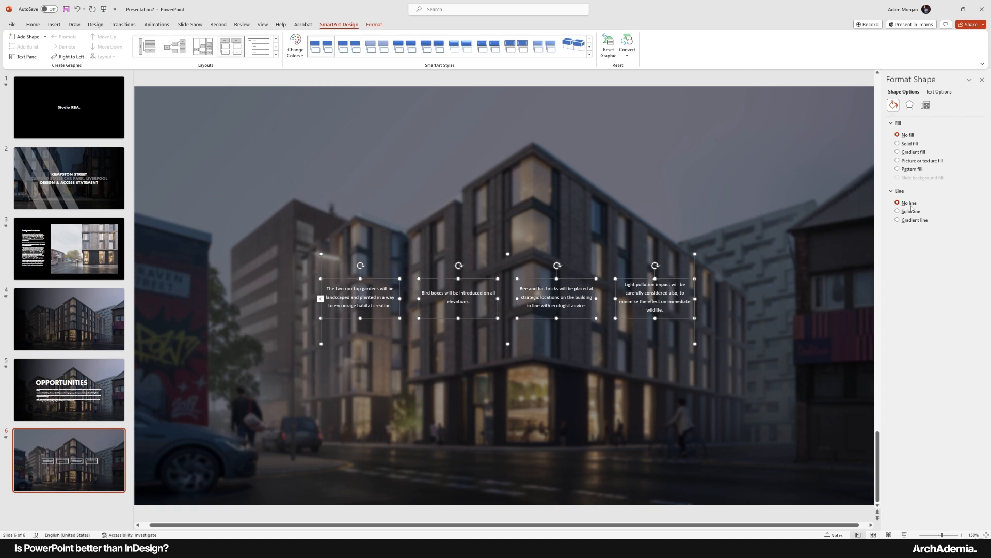
Set the text of the four SmartArt boxes to Futura LT Pro Book at 14 pt.
click(33, 24)
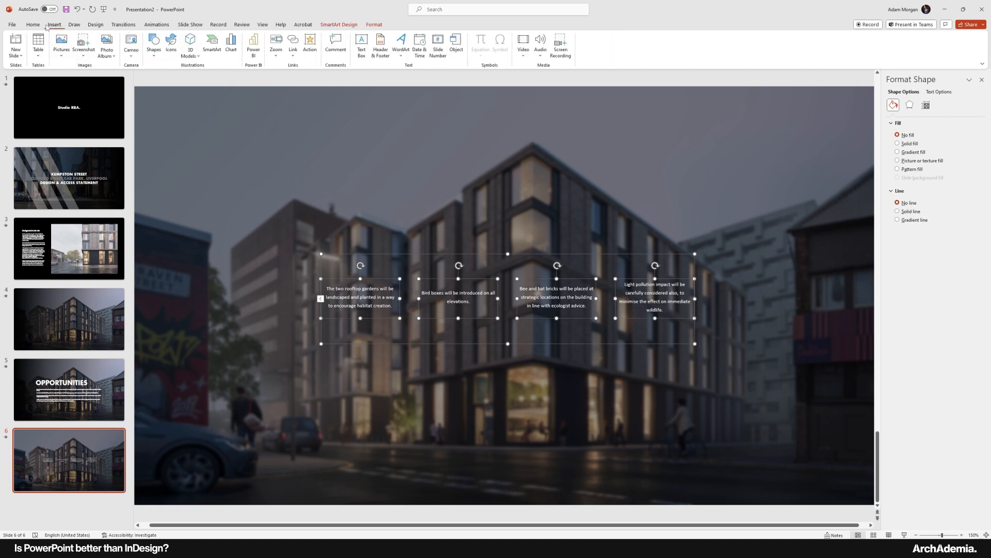
click(192, 39)
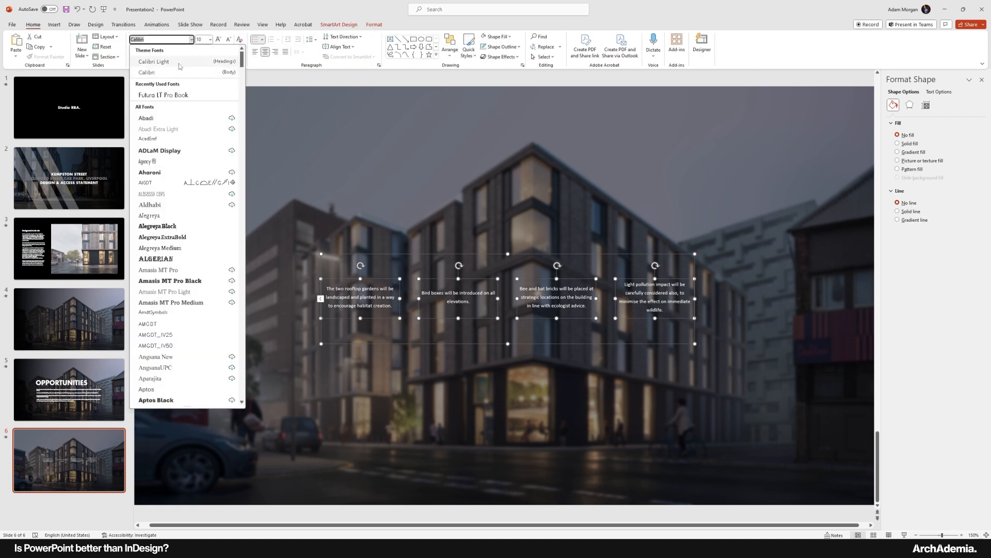
click(178, 96)
click(210, 40)
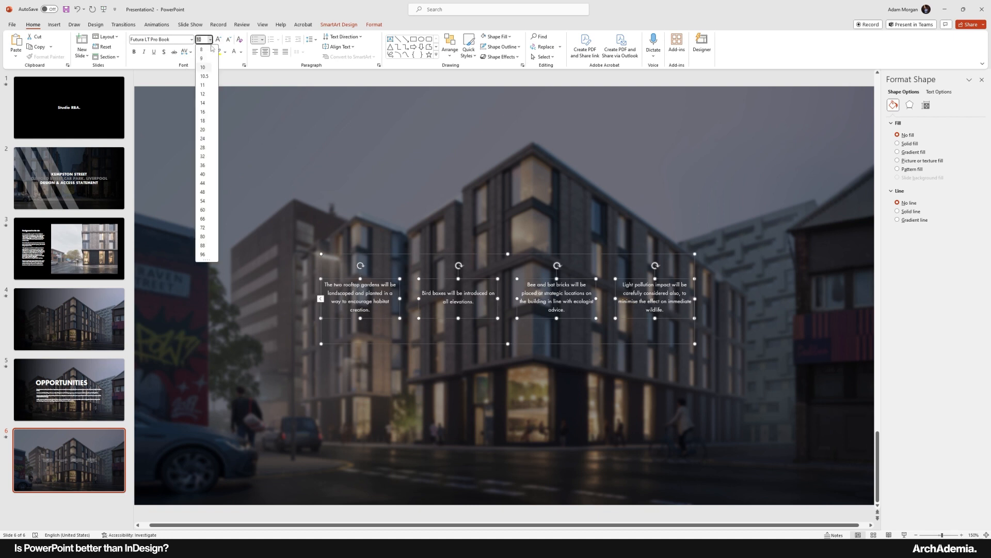
click(203, 104)
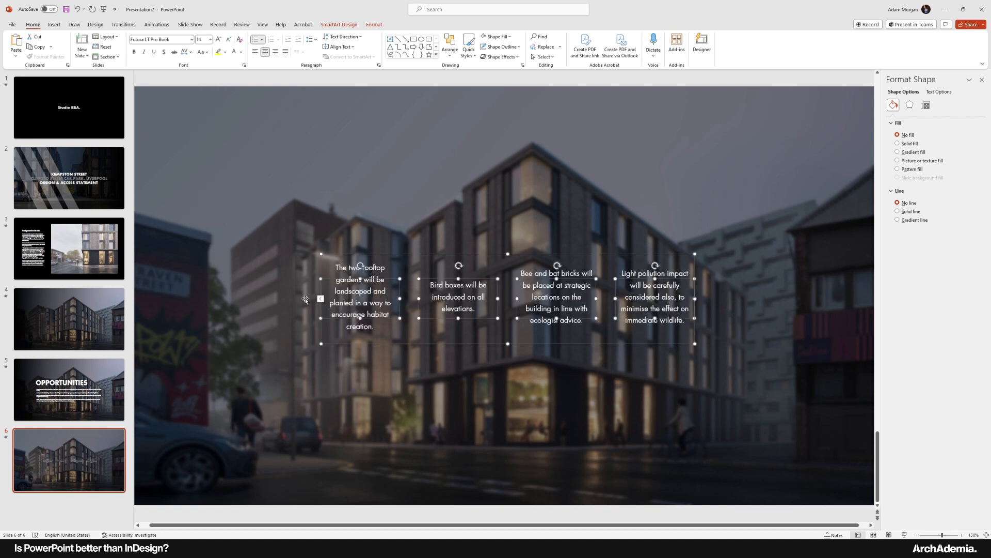
Enlarge the SmartArt graphic so its columns spread out and centre it on the slide.
click(309, 339)
click(362, 329)
drag(321, 342, 195, 383)
click(514, 380)
drag(514, 380, 551, 358)
click(553, 398)
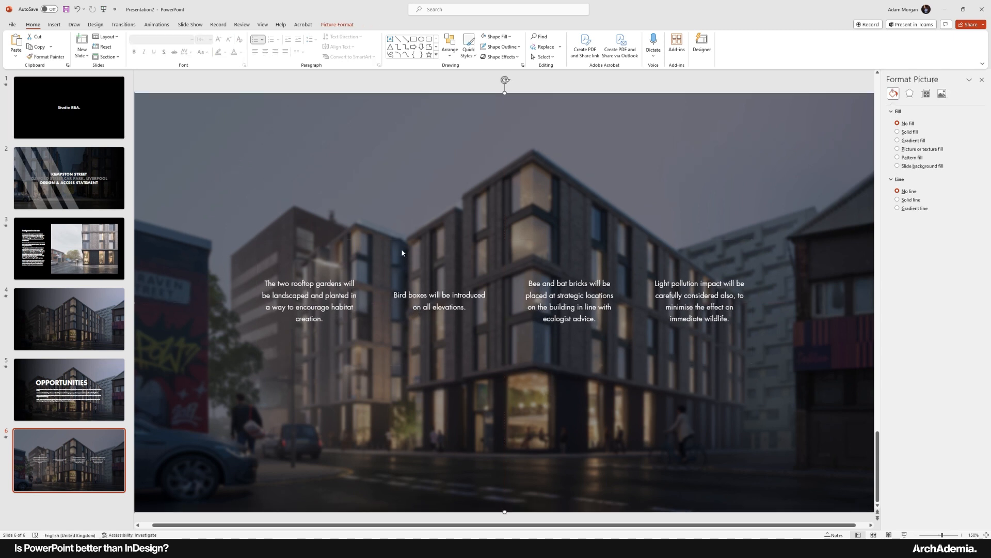
Draw a vertical white line about 5.49 cm tall between the first two text columns and copy it into the other two gaps.
click(399, 83)
click(398, 39)
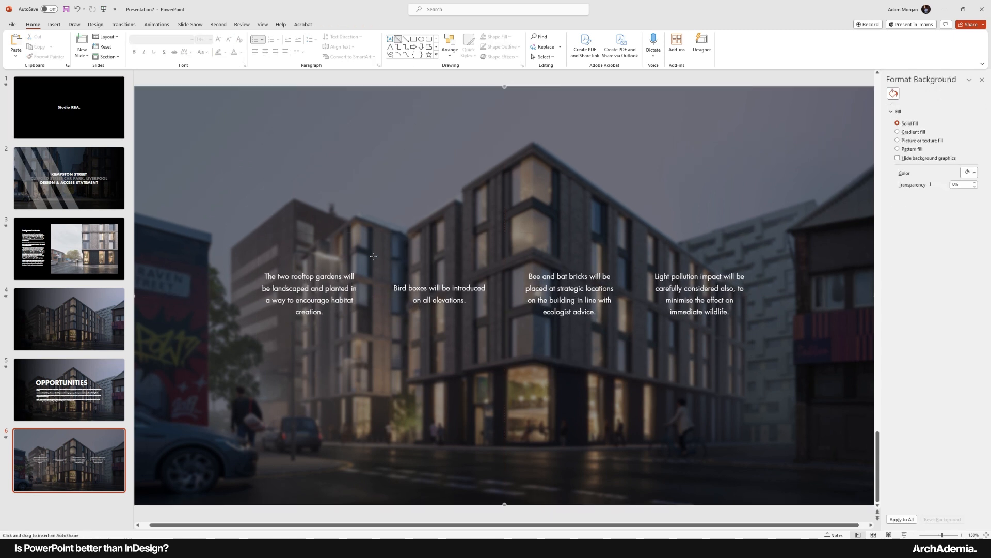
drag(374, 355, 374, 358)
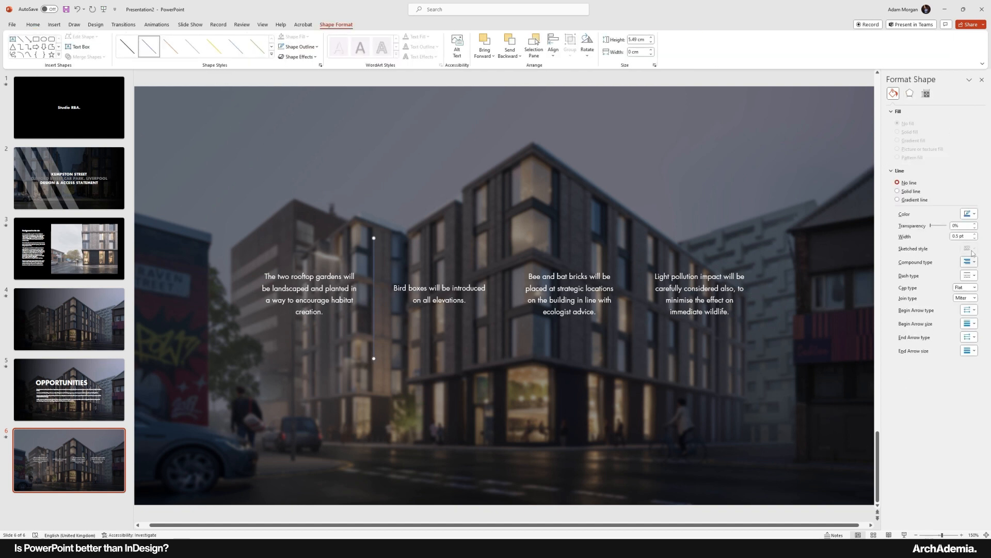
click(971, 215)
click(935, 234)
drag(372, 338, 636, 337)
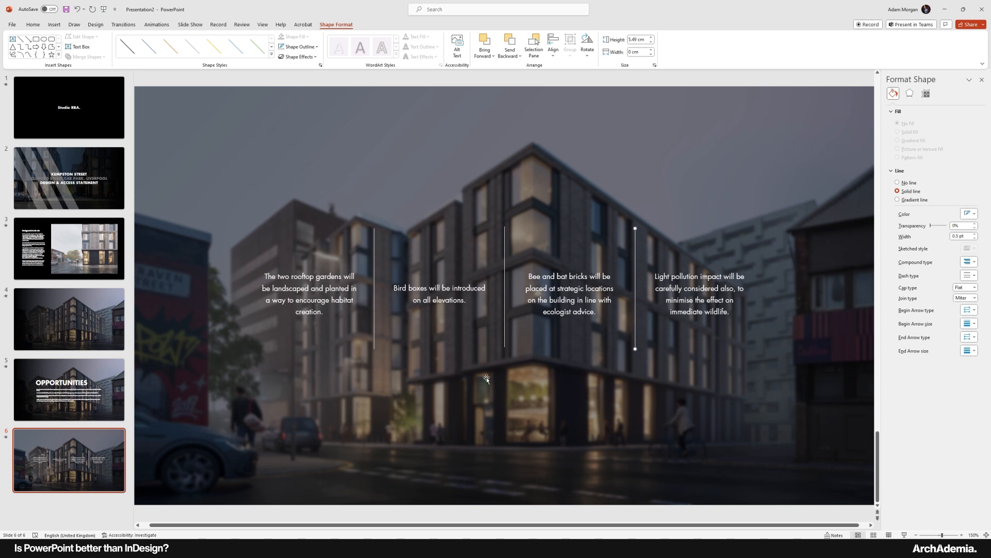
click(230, 513)
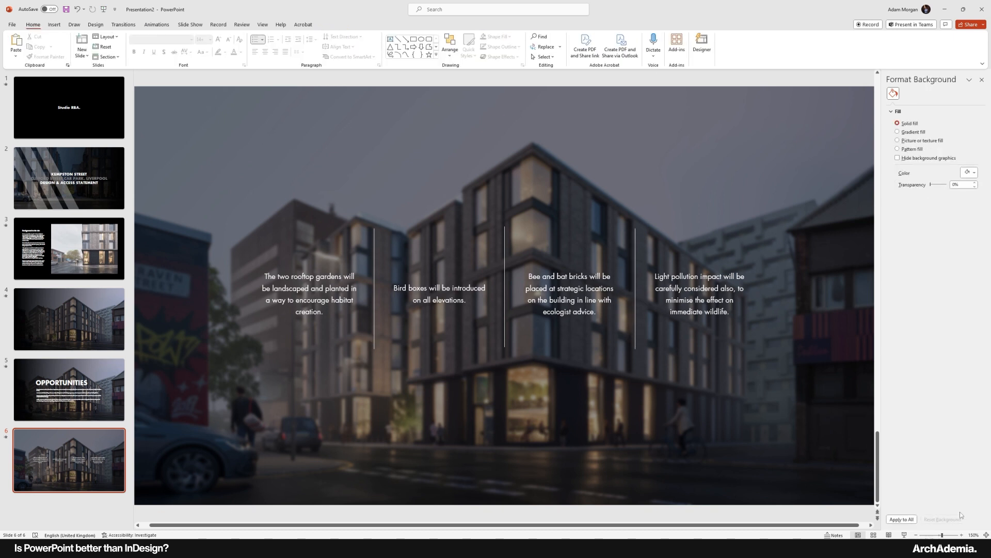
Move the SmartArt graphic and the three divider lines together slightly down the slide.
click(916, 535)
click(916, 535)
drag(155, 189, 764, 371)
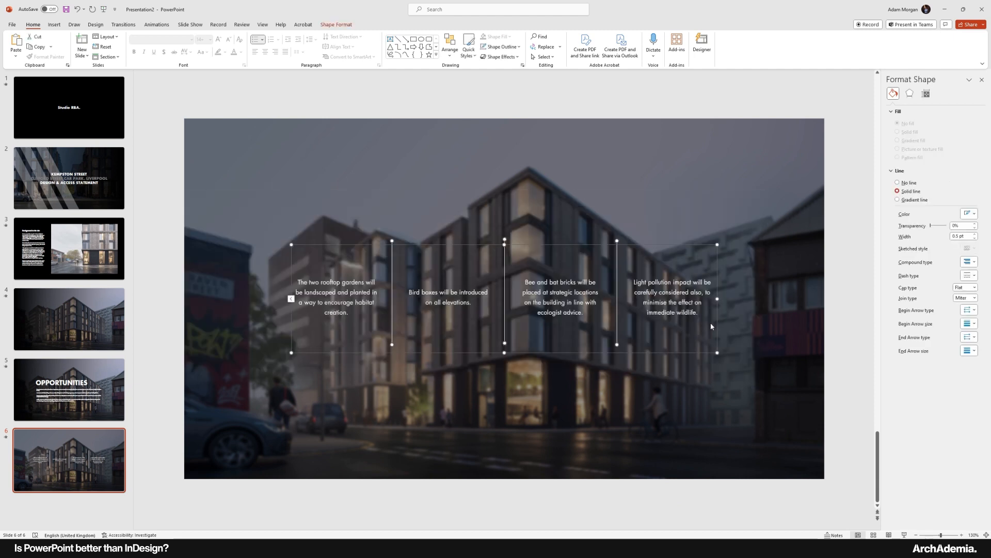
drag(709, 325, 715, 333)
click(836, 357)
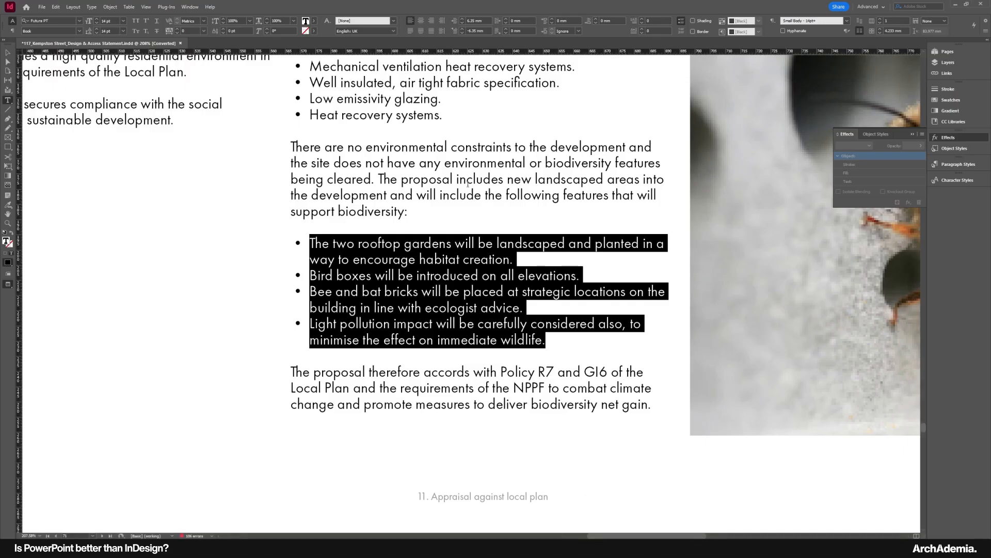
Duplicate slide 6 with its blurred picture, text columns and divider lines.
click(408, 287)
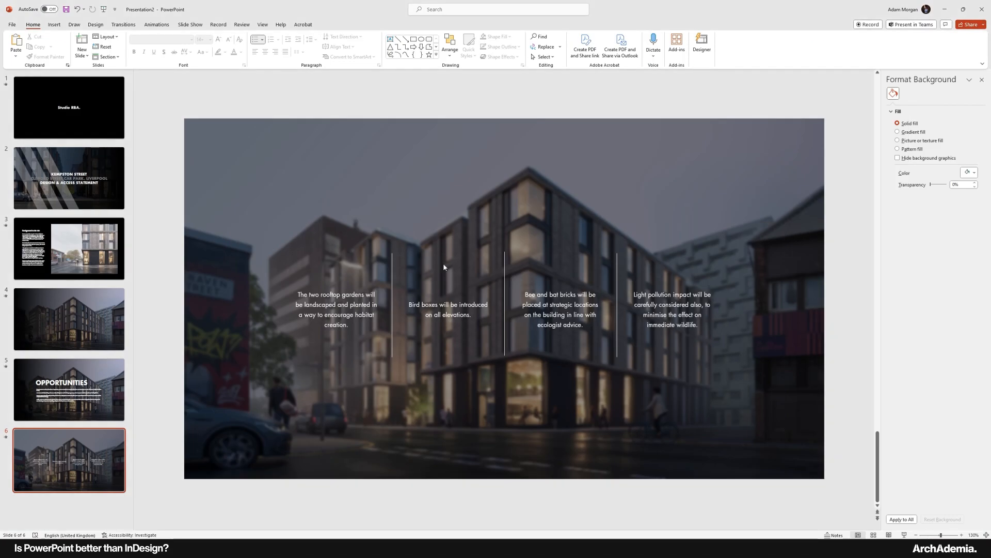
click(275, 195)
click(178, 200)
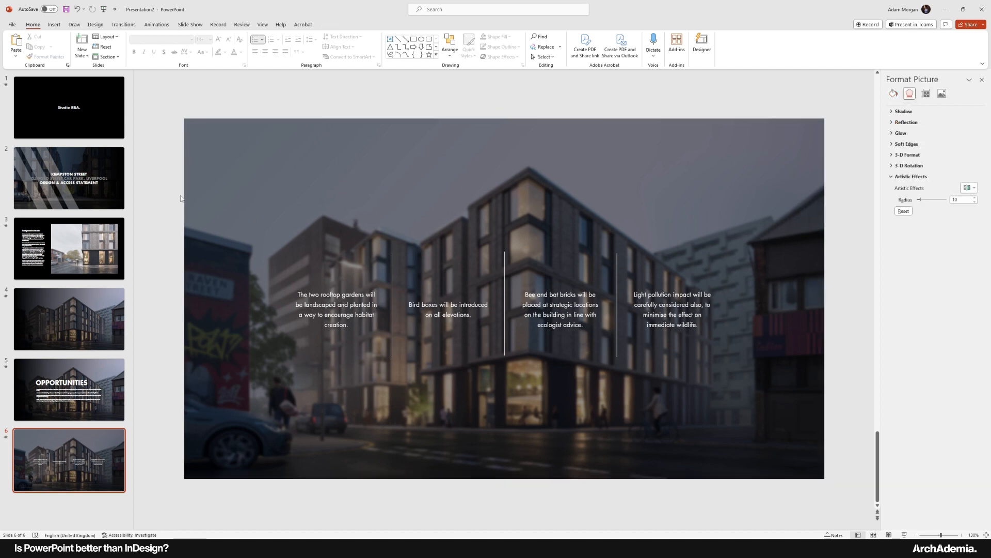
right_click(102, 438)
click(129, 330)
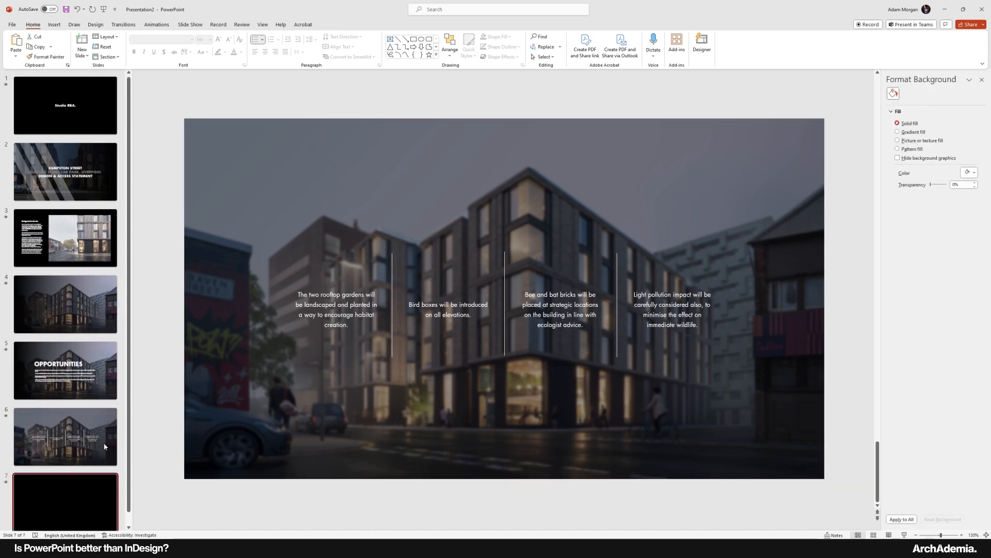
Delete the text columns and divider lines from slide 6 and reset the artistic effects of its building picture.
scroll(79, 500, down, 1)
click(69, 438)
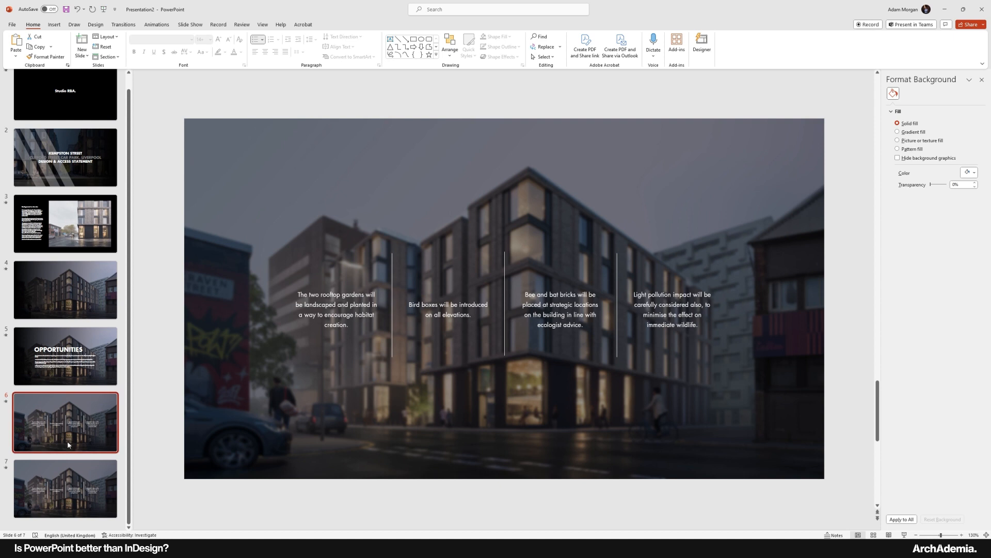
drag(164, 199, 711, 376)
key(Delete)
click(651, 347)
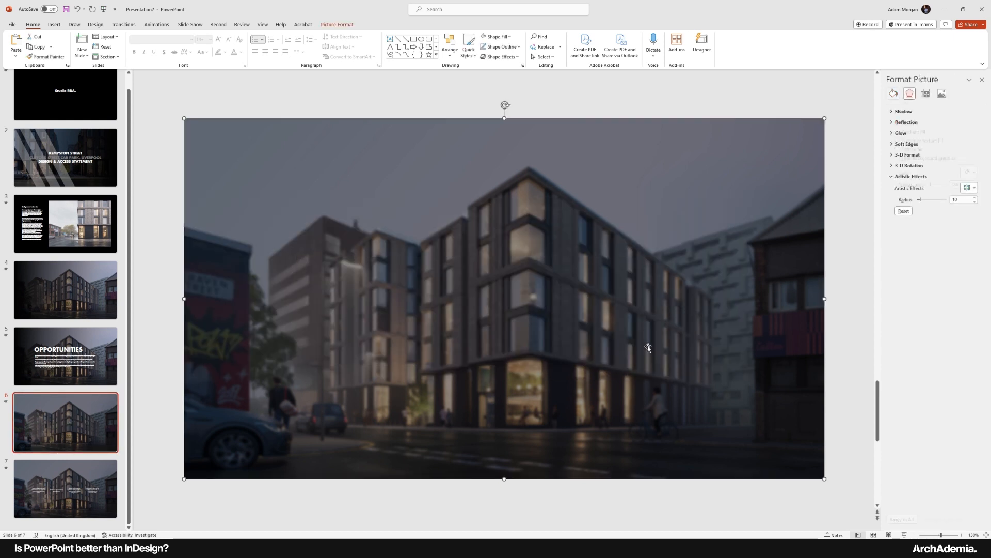
click(908, 212)
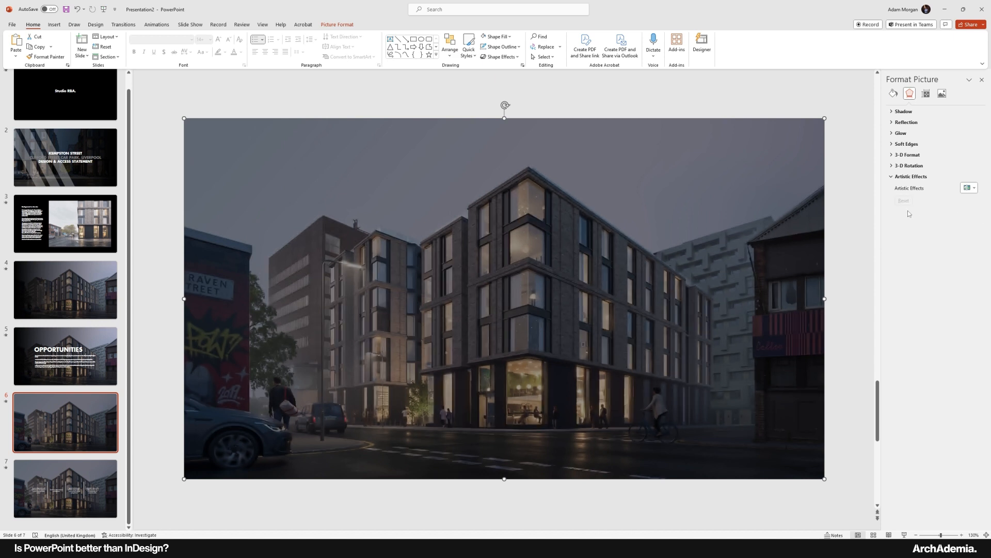
Apply the Morph transition to slide 7 with the blurred picture and text columns.
click(841, 249)
click(358, 281)
click(261, 497)
click(259, 454)
click(72, 488)
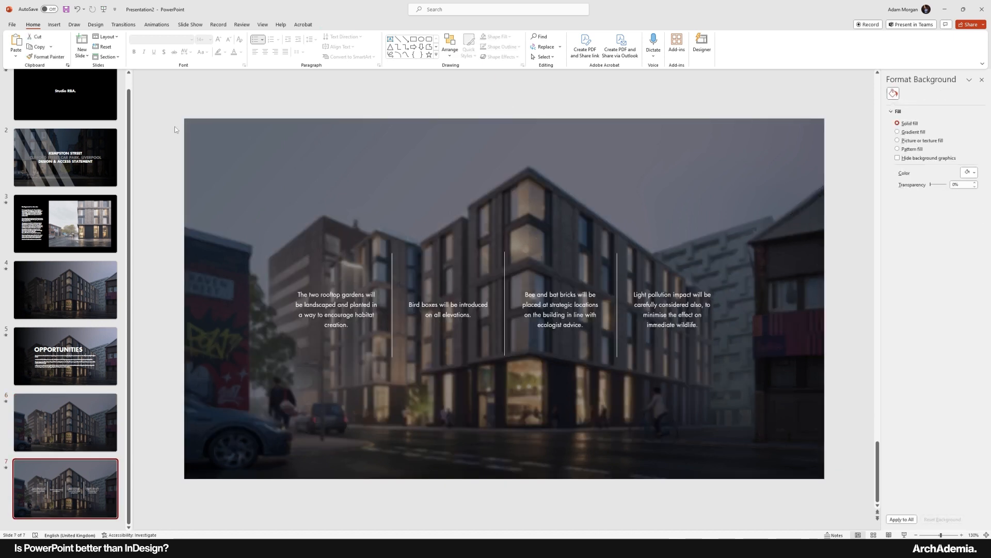
click(123, 24)
click(80, 47)
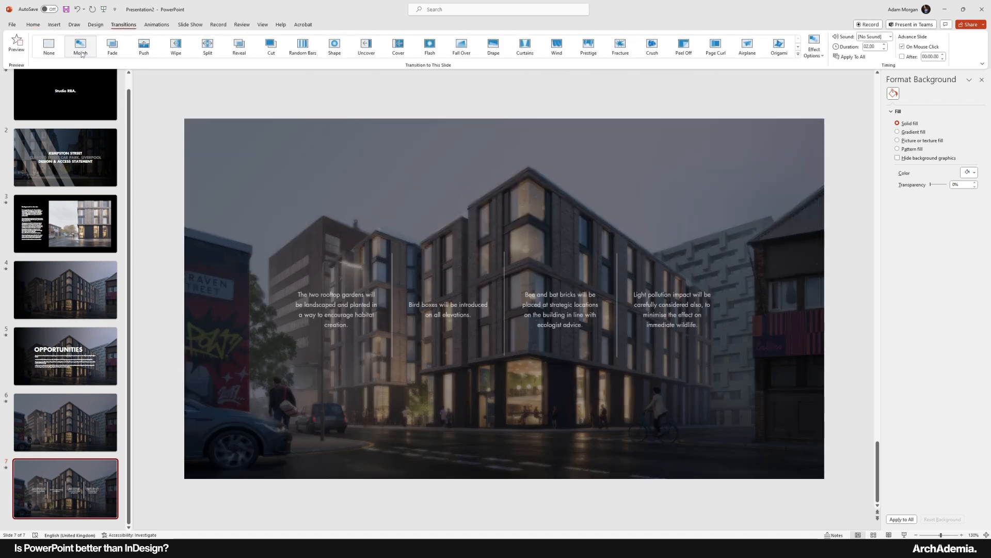
Play the slide show from slide 4 through slide 7 to check the transitions and the picture blur.
click(79, 424)
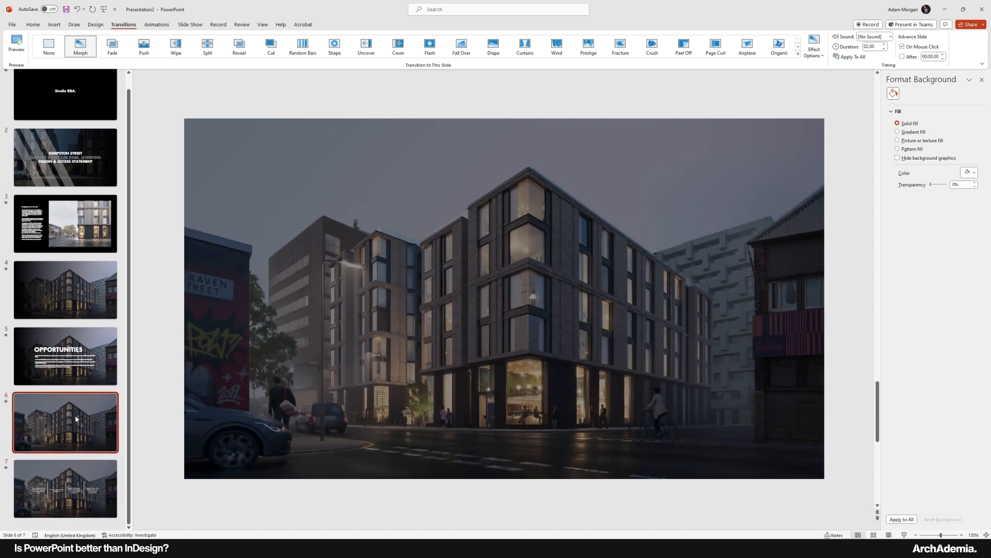
click(68, 356)
scroll(65, 167, up, 1)
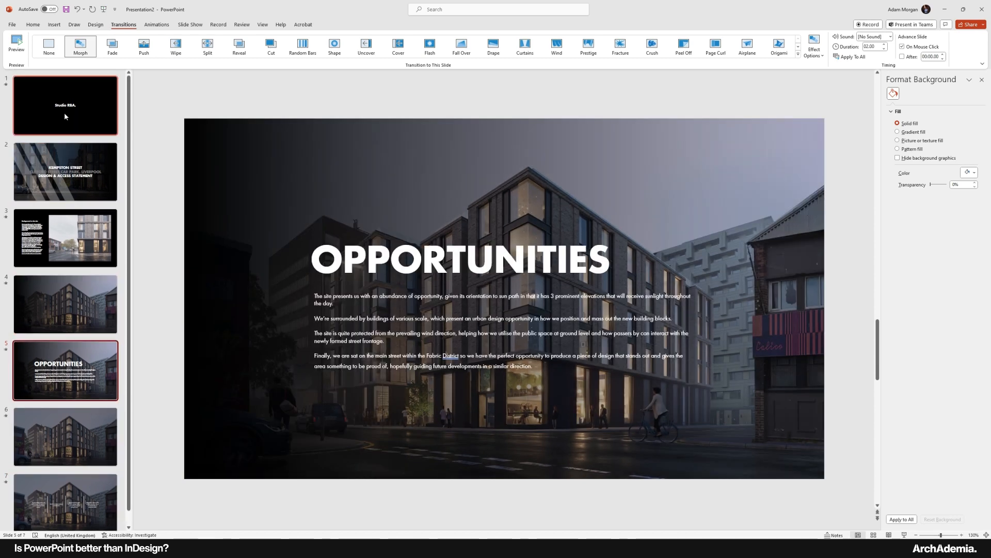
click(65, 238)
click(66, 285)
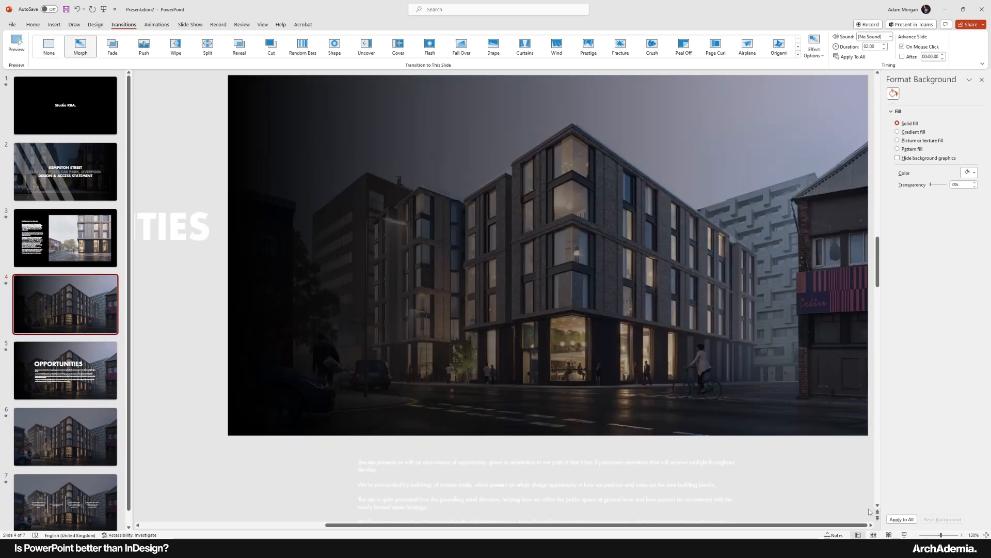
key(shift+F5)
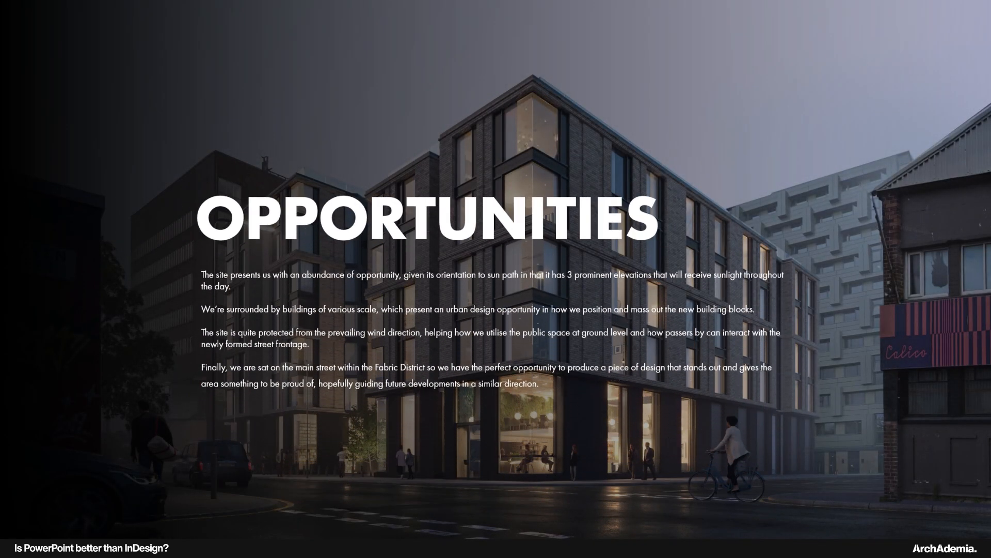
key(Right)
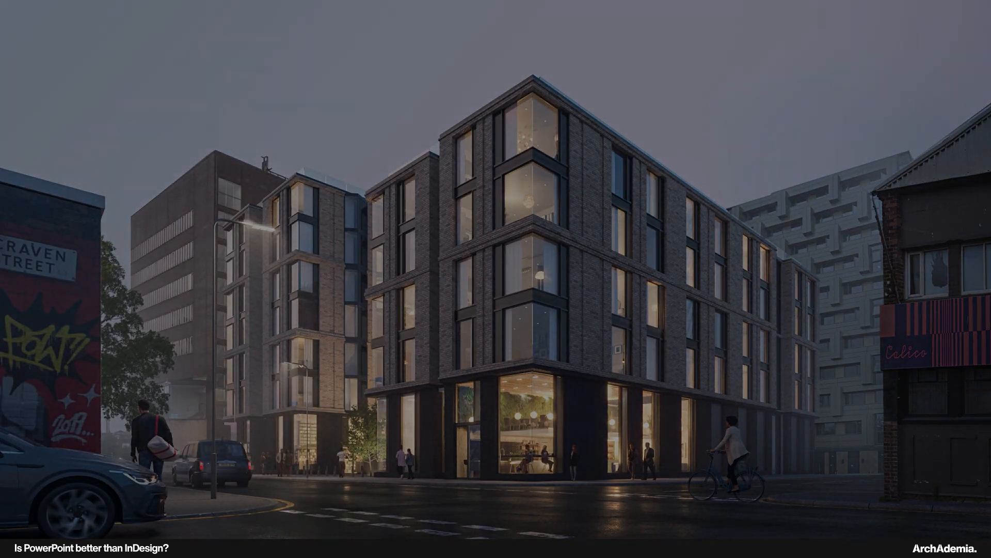
key(Right)
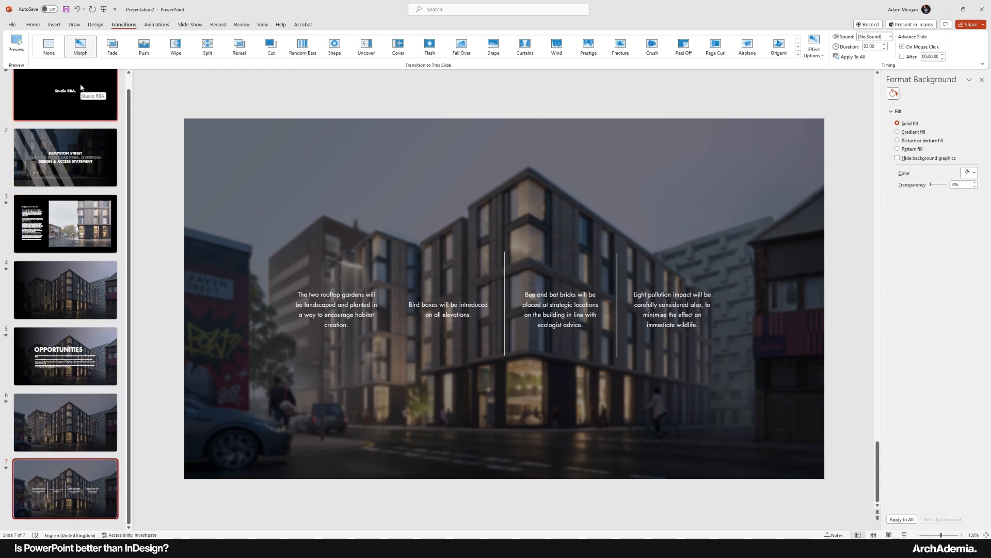
Add a new slide after slide 7 and delete its title and content placeholders.
click(54, 24)
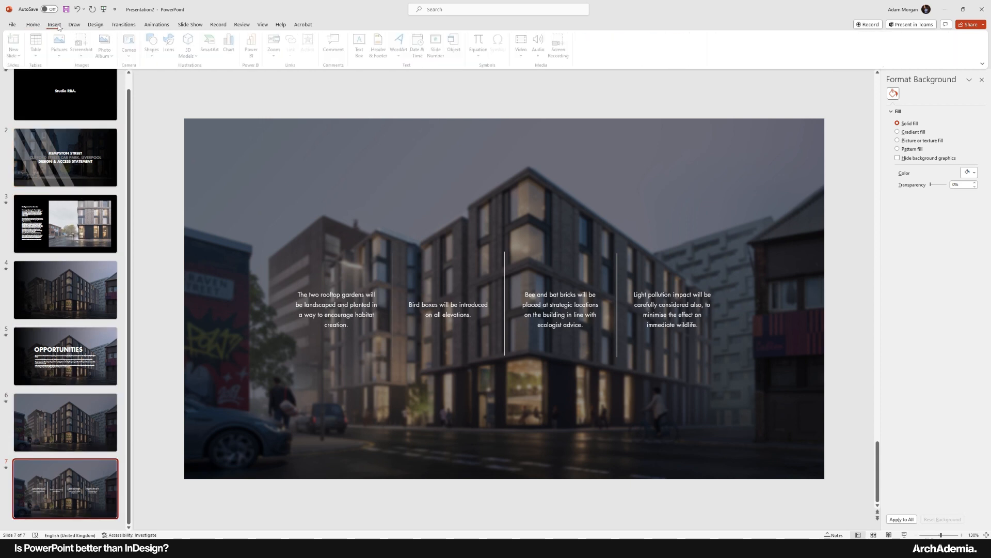
click(16, 40)
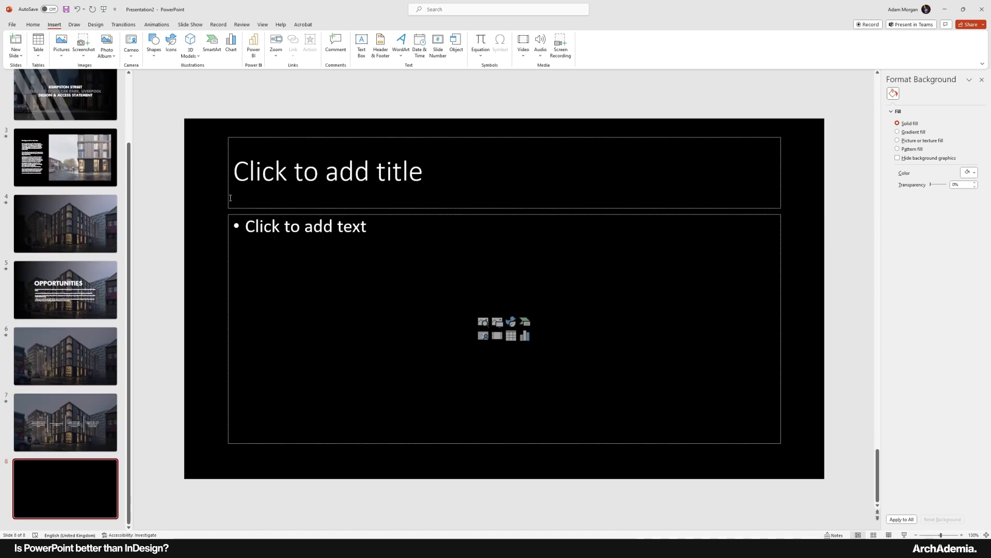
drag(207, 120, 795, 466)
key(Delete)
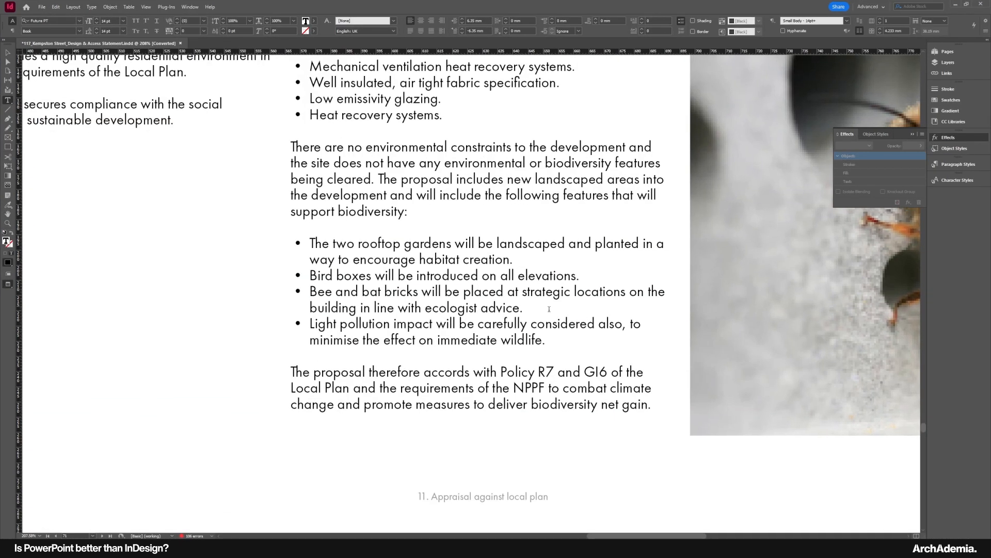
Switch to InDesign and look through the statement's spreads for the Urban Scale and Human Scale pages.
click(8, 53)
click(203, 294)
click(230, 482)
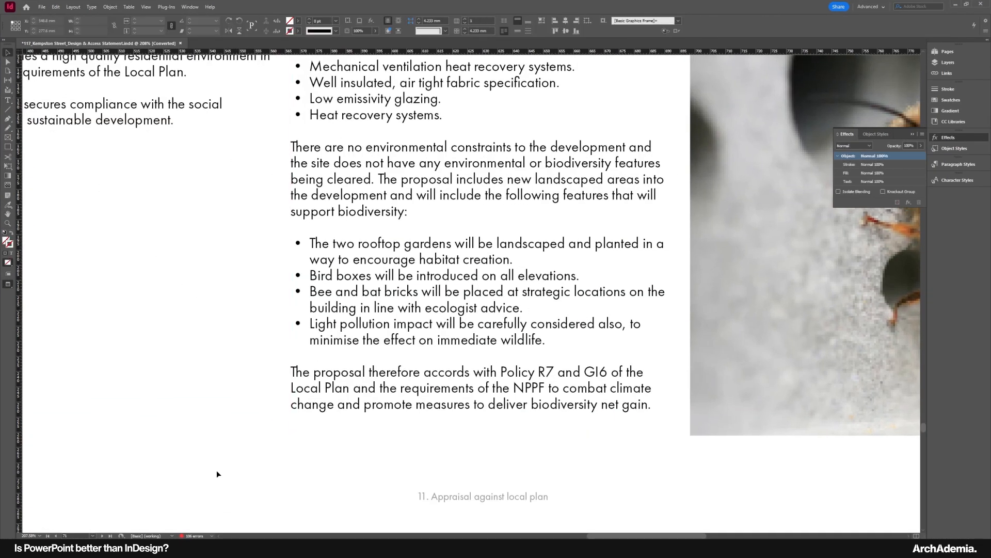
key(z)
alt+click(501, 339)
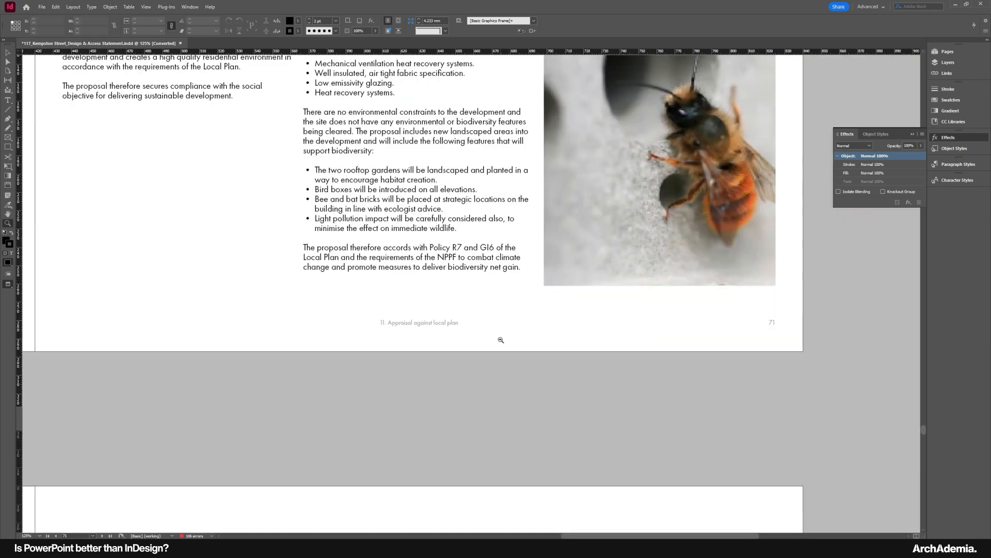
alt+click(498, 339)
alt+click(495, 338)
alt+click(485, 338)
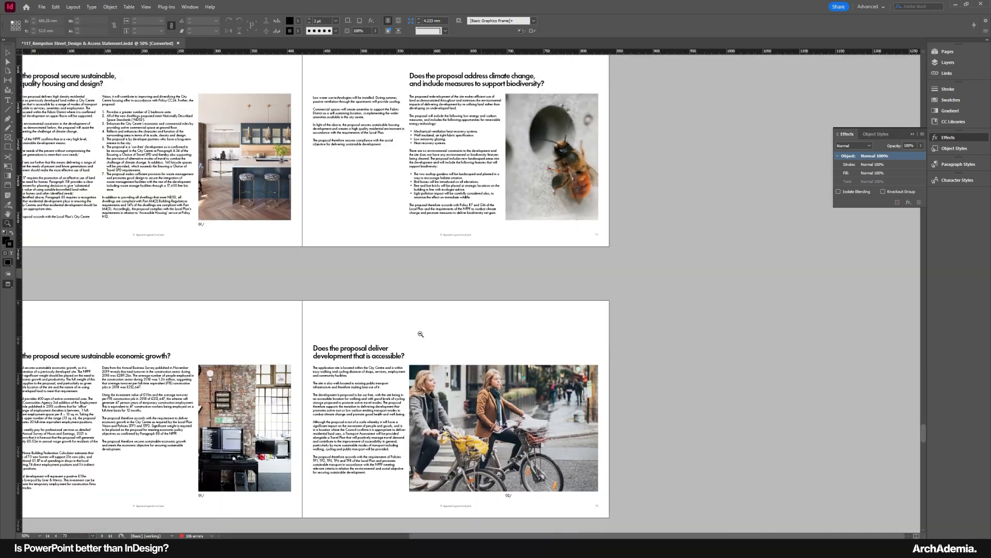
alt+click(360, 353)
scroll(360, 353, up, 20)
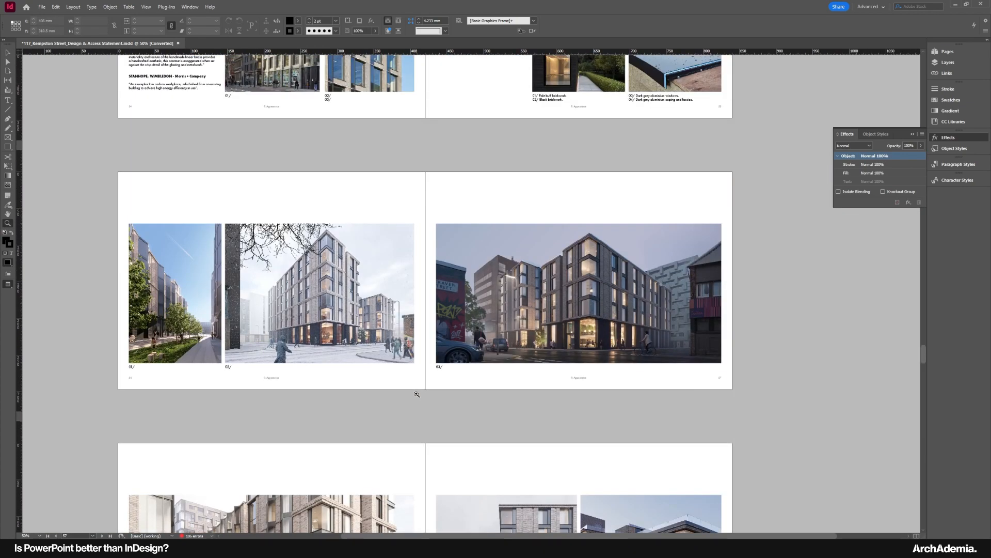
scroll(417, 394, up, 10)
scroll(430, 366, down, 2)
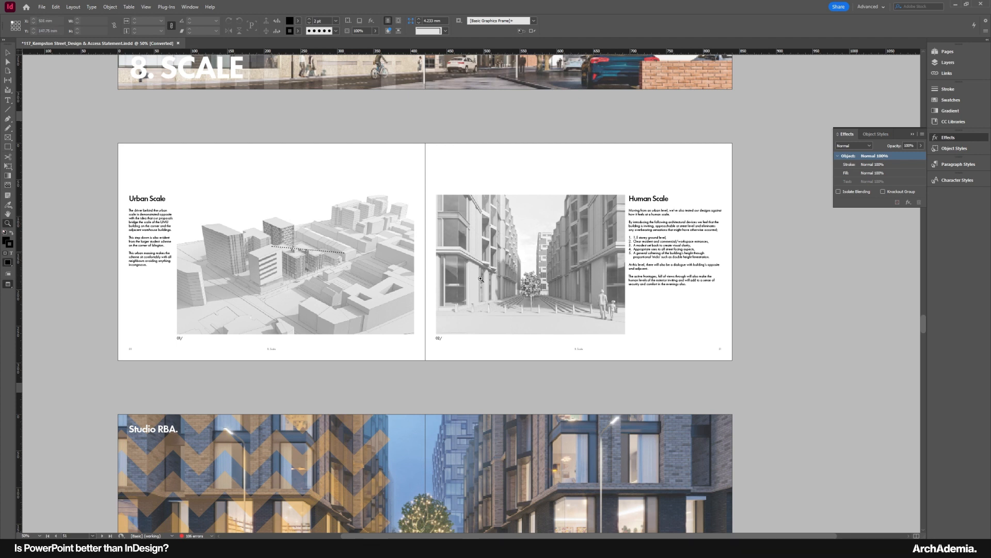
Switch to SketchUp and examine the Kempston building model from several sides, including its courtyard and roof gardens.
mouse_move(513, 538)
click(513, 542)
mouse_move(447, 316)
mouse_down()
mouse_move(113, 239)
mouse_move(436, 337)
mouse_move(360, 281)
mouse_move(376, 272)
mouse_up()
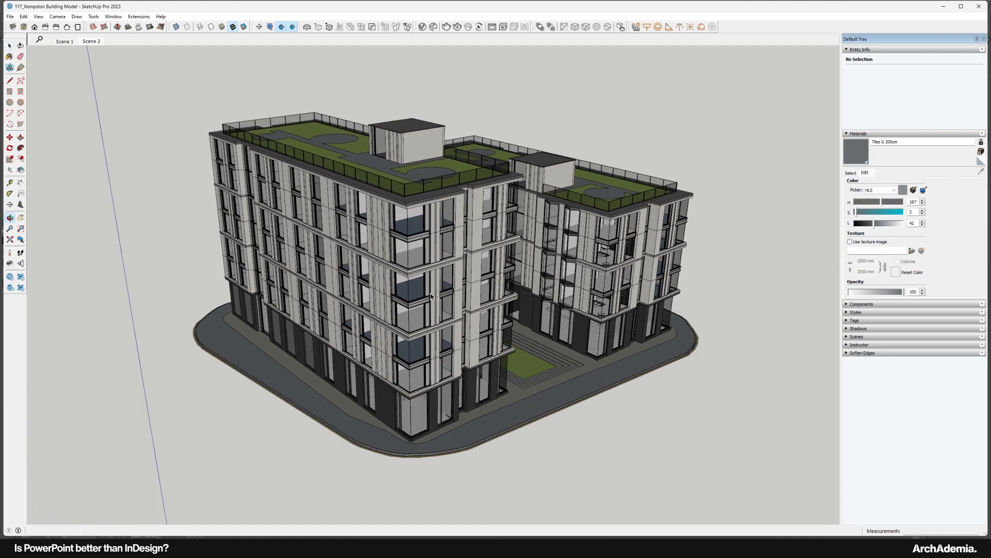
click(13, 18)
click(75, 7)
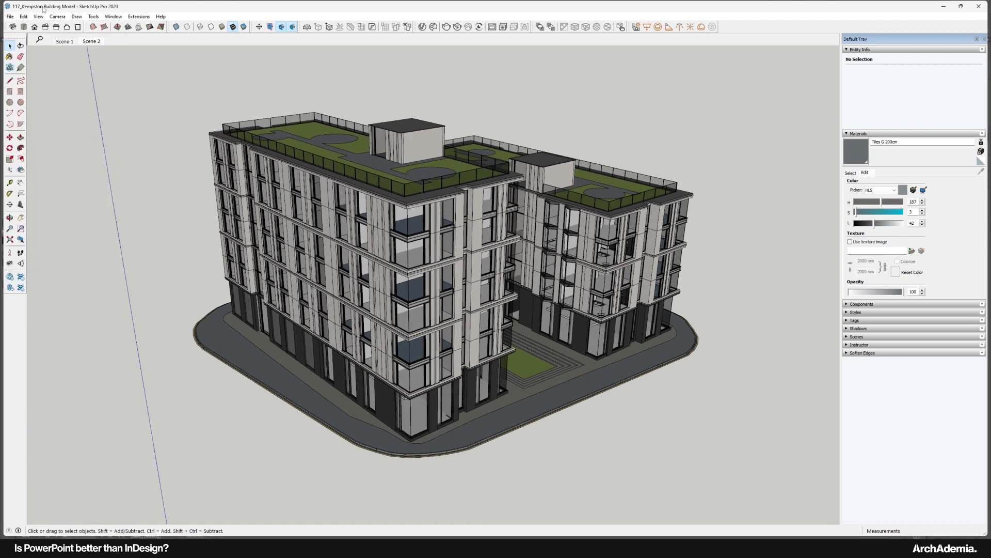
click(10, 17)
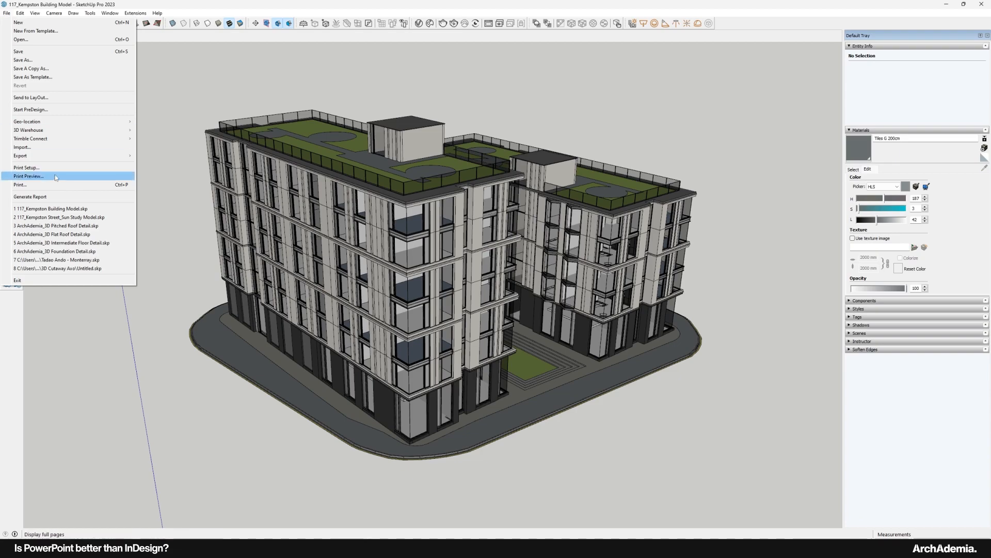
key(Escape)
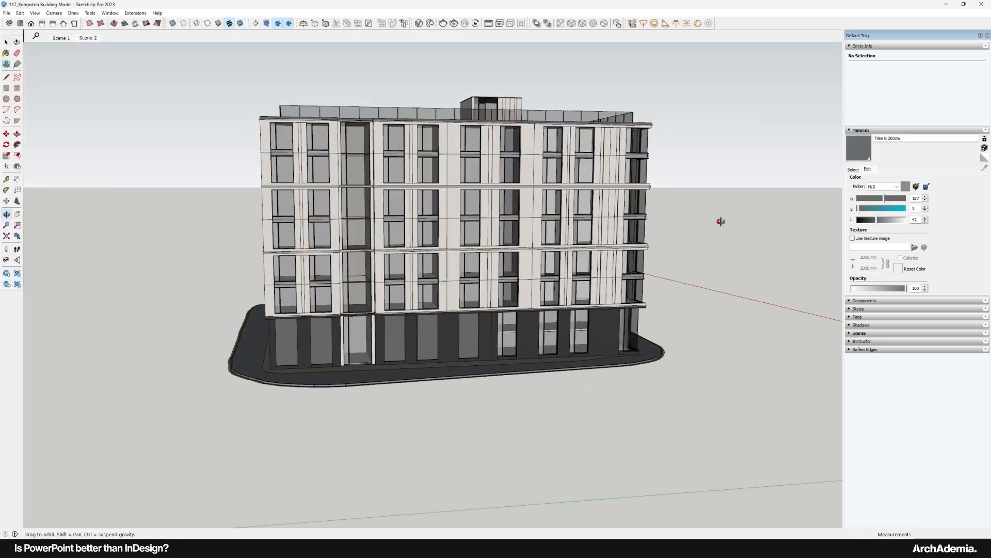
drag(721, 221, 167, 311)
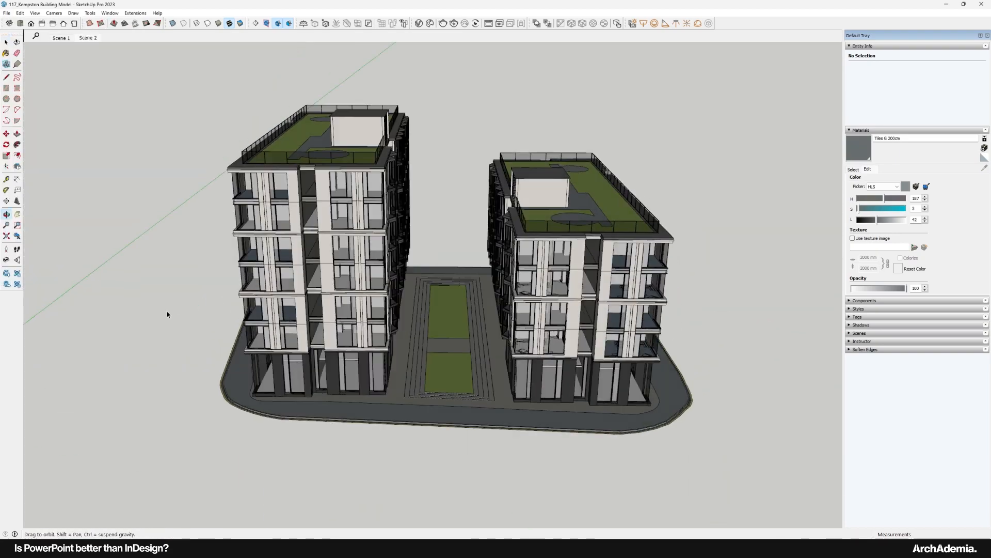
scroll(604, 384, up, 4)
drag(604, 384, 434, 310)
drag(290, 309, 418, 348)
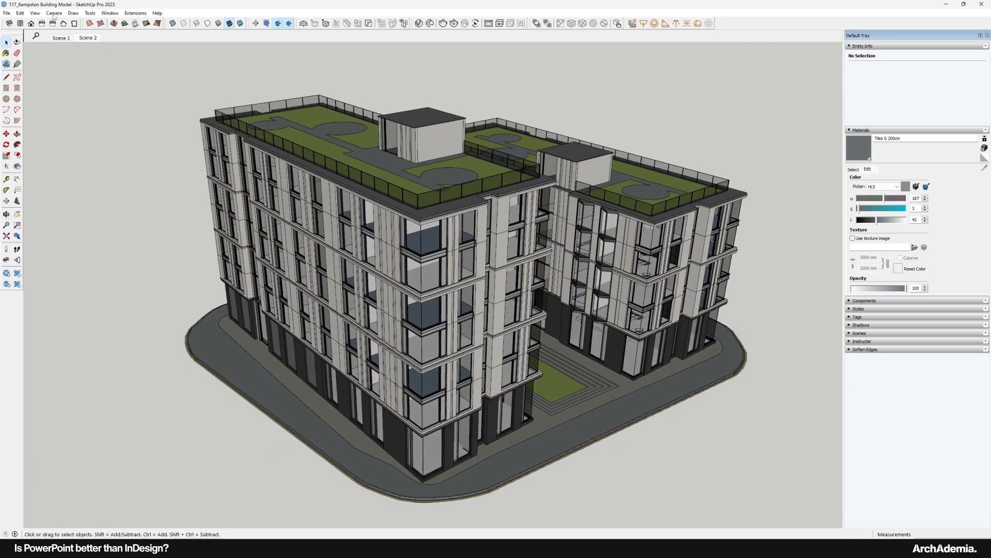
Export the 3D model as OBJ file 117_Kempston Building Model to the Powerpoint folder, using millimetres, triangulated faces and texture maps.
click(8, 14)
mouse_move(118, 155)
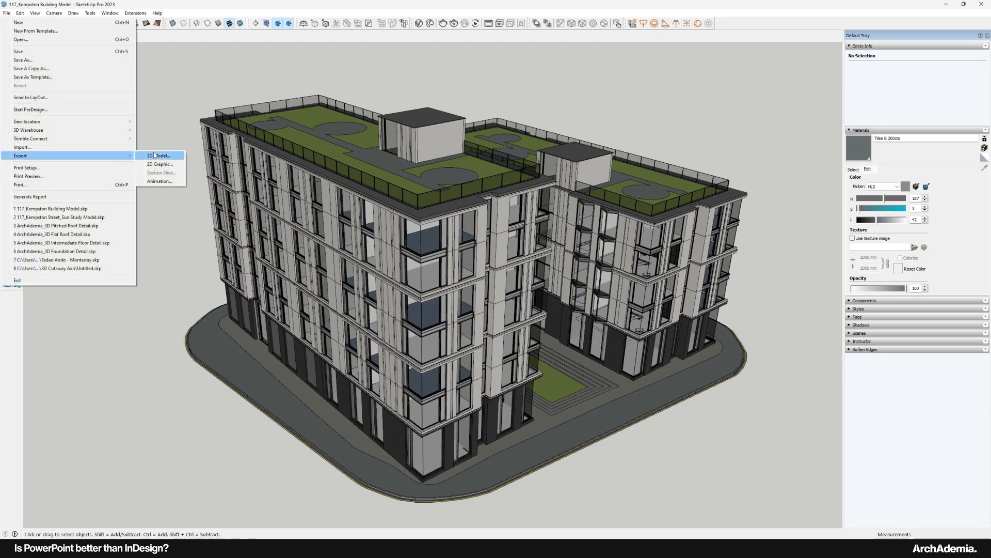
click(154, 155)
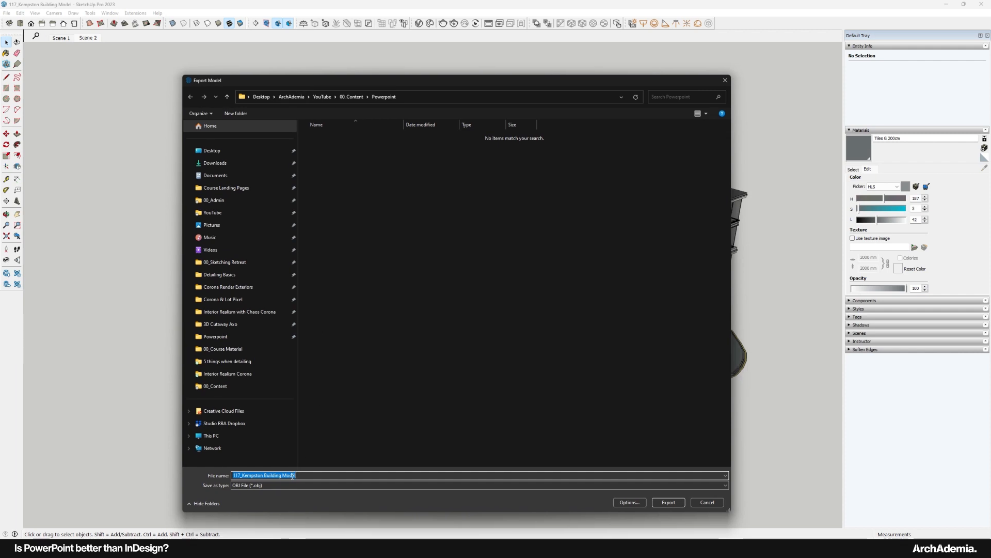
click(279, 485)
click(250, 460)
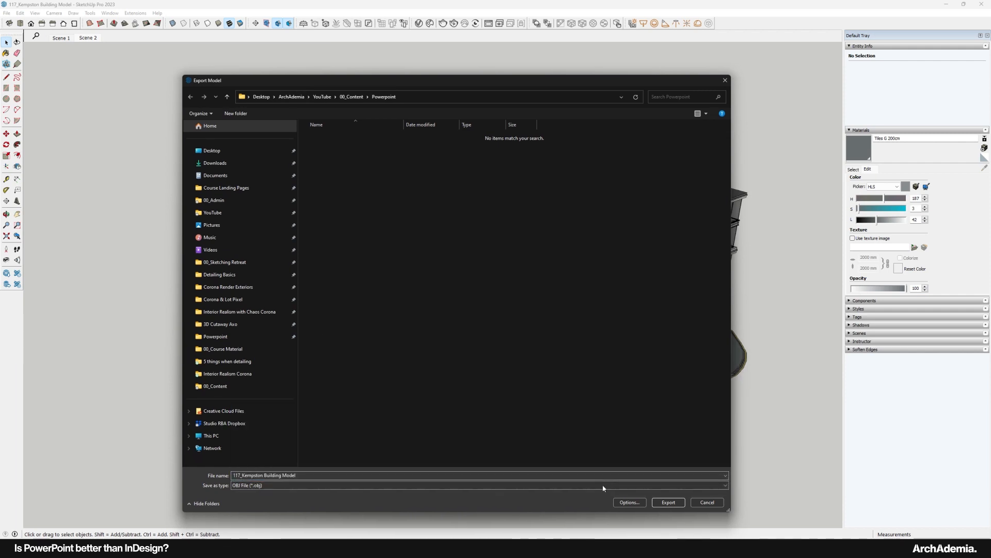
click(630, 502)
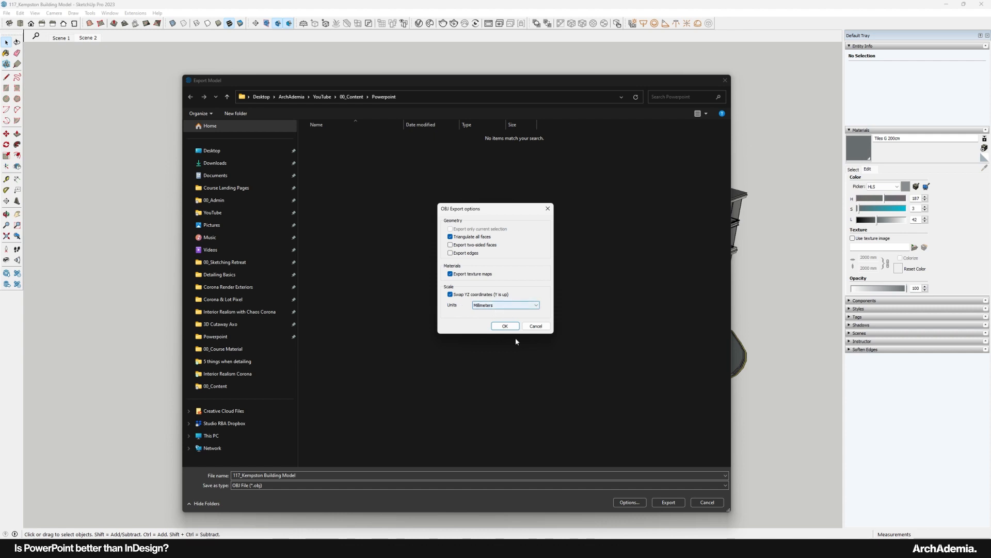
click(505, 325)
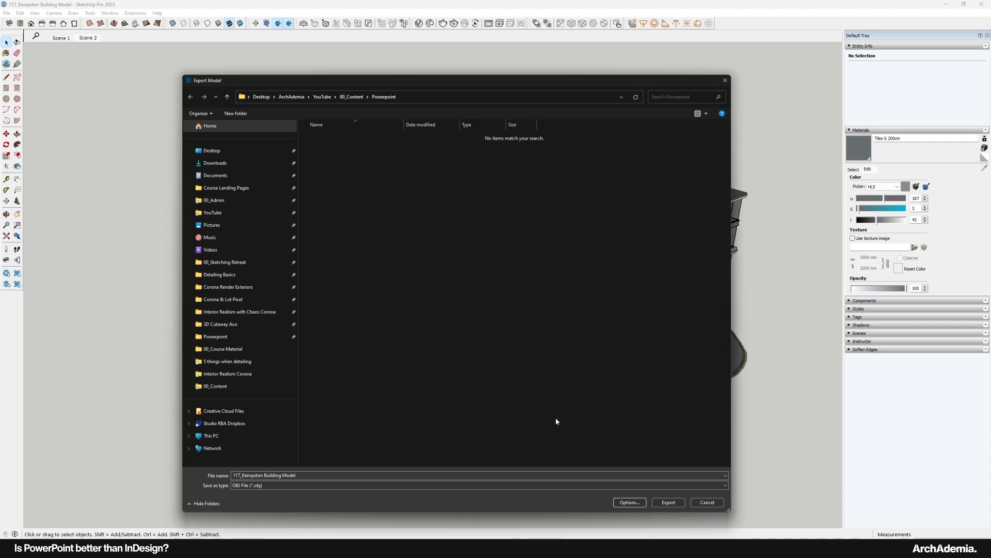
click(668, 501)
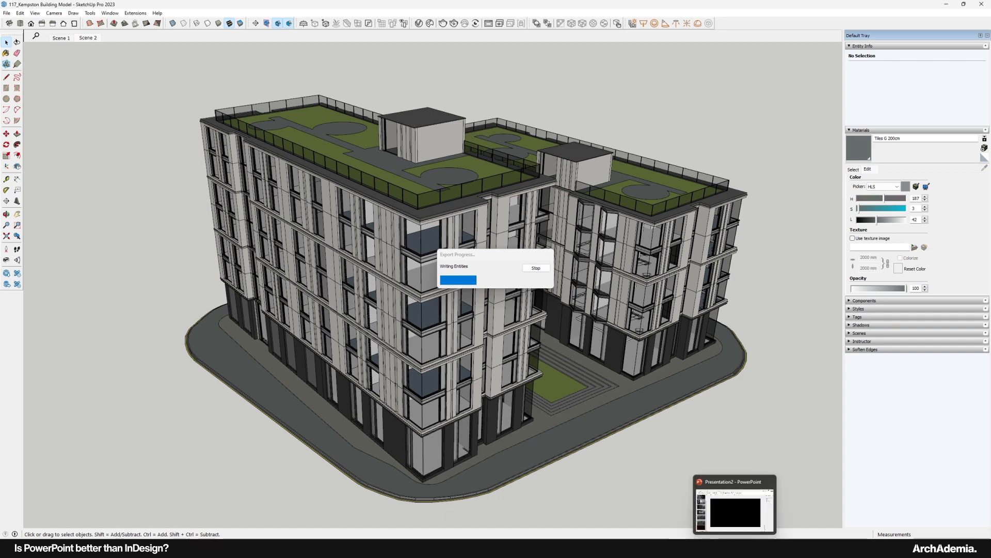
Switch to PowerPoint and copy the OPPORTUNITIES title from slide 5 onto the empty slide 8.
click(736, 548)
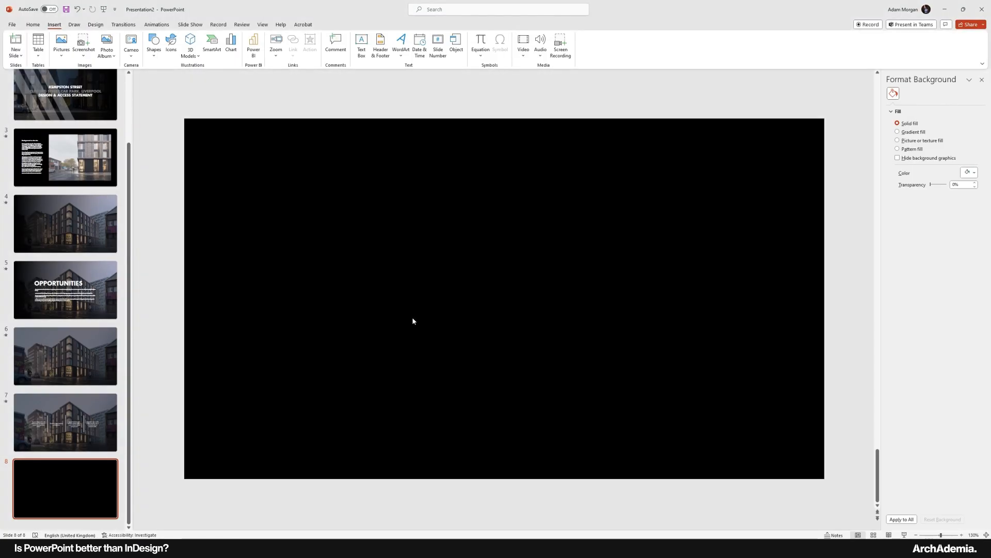
click(65, 289)
click(423, 258)
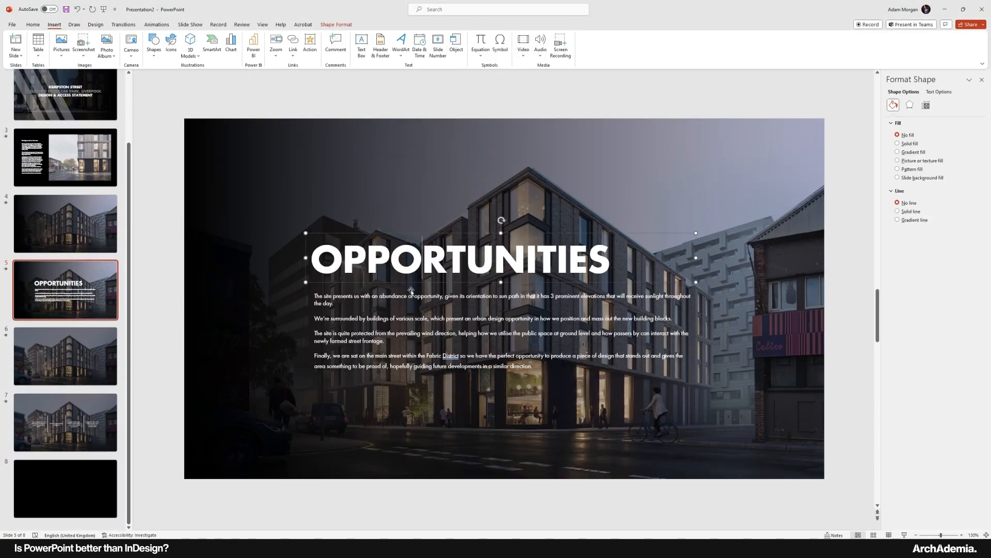
click(366, 355)
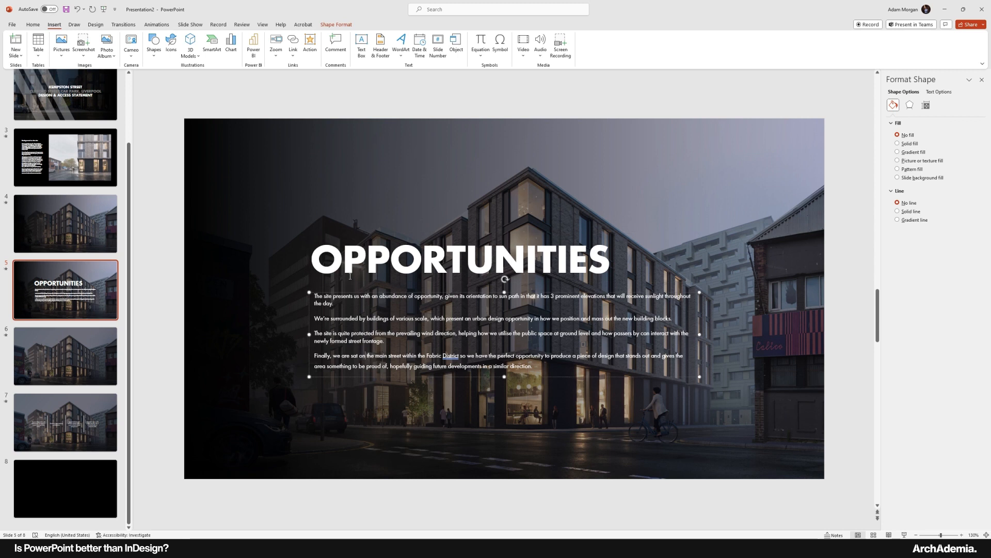
click(350, 255)
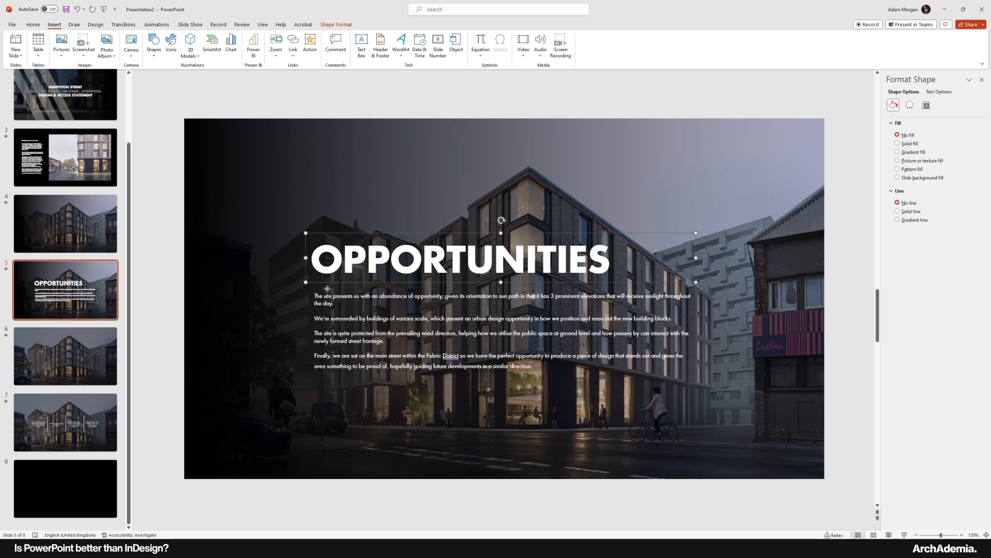
click(335, 274)
click(332, 234)
click(65, 488)
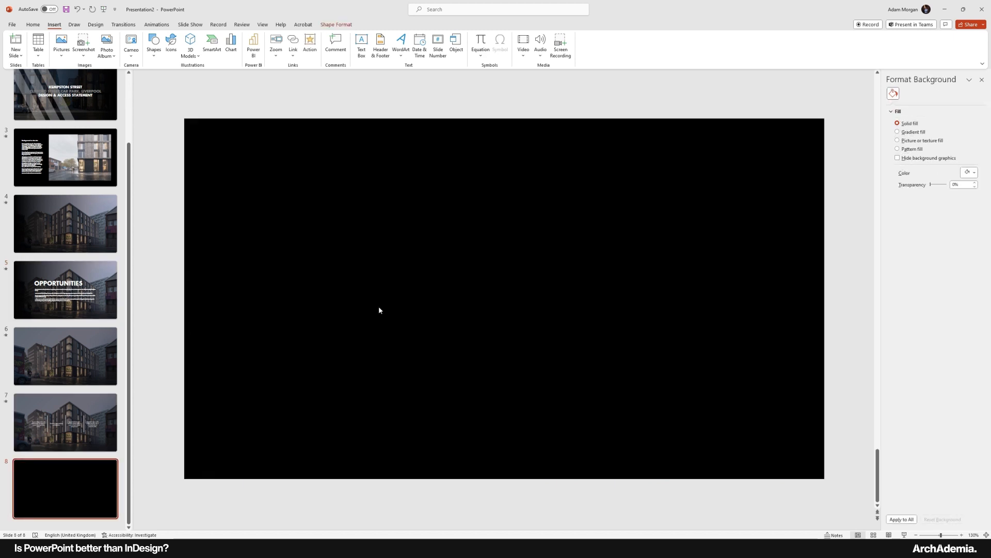
key(ctrl+v)
Replace the copied title's text on slide 8 with URBAN SCALE.
click(386, 271)
key(ctrl+a)
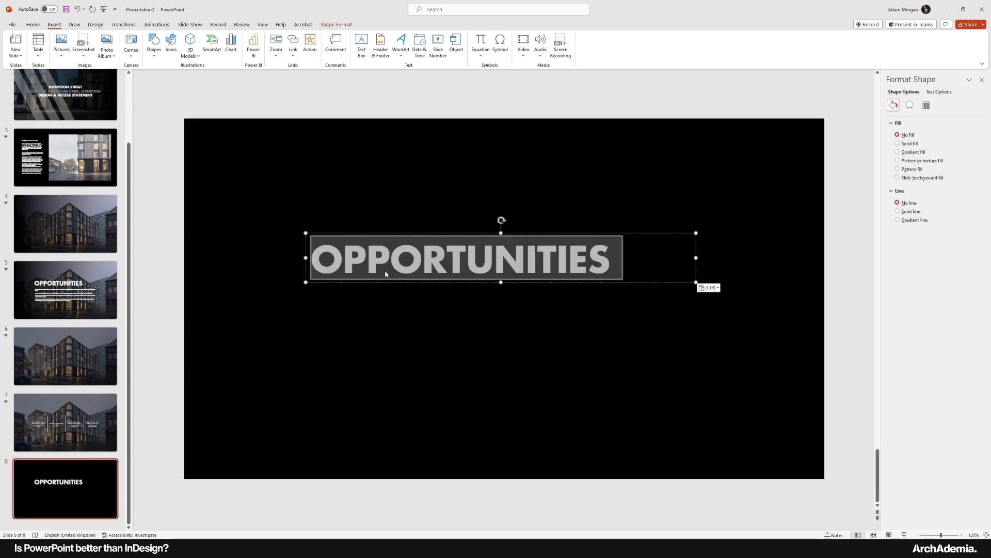
text(urba)
key(BackSpace)
key(BackSpace)
key(BackSpace)
key(BackSpace)
text(URBAN SCAL)
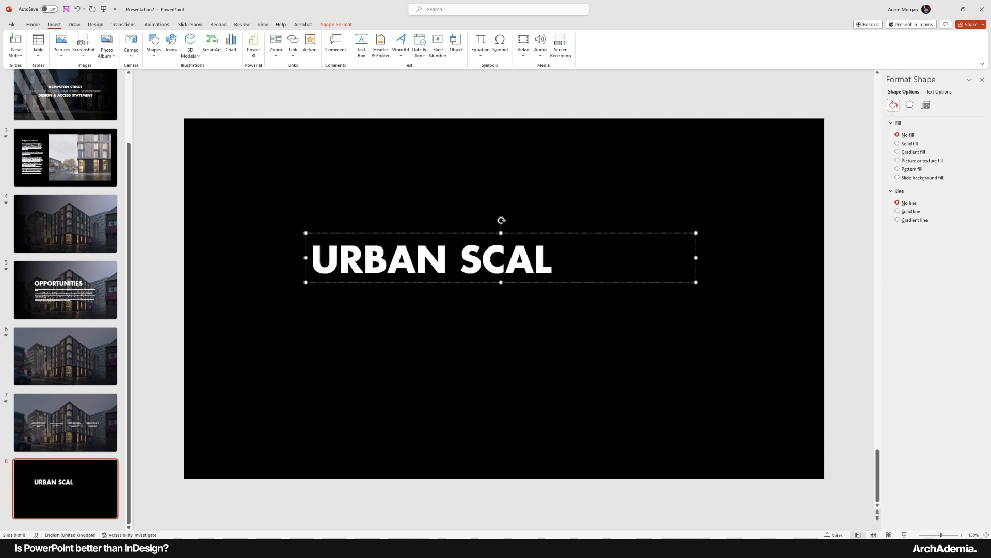
text(E)
Move the URBAN SCALE title to the upper-left area of slide 8.
click(261, 250)
click(368, 283)
drag(369, 283, 292, 203)
click(308, 271)
click(272, 201)
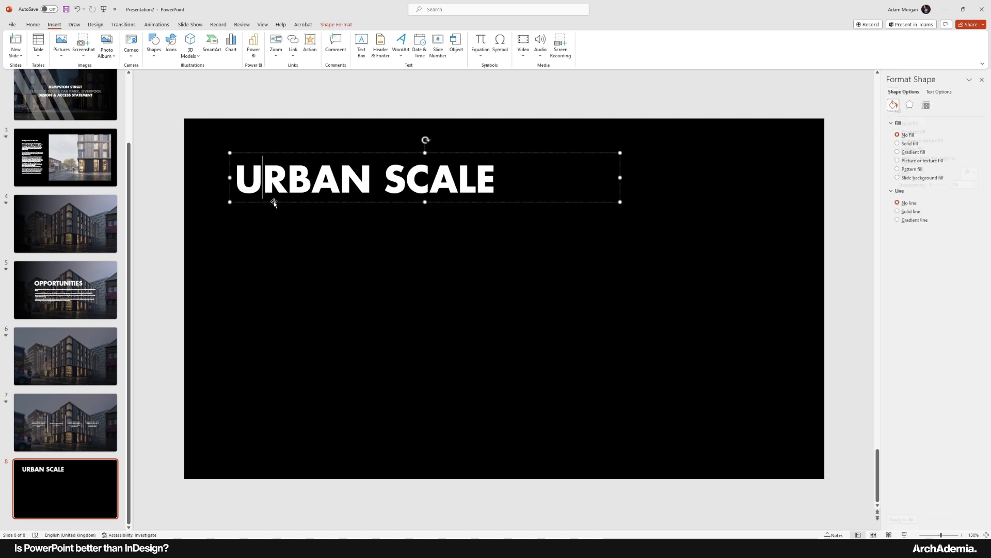